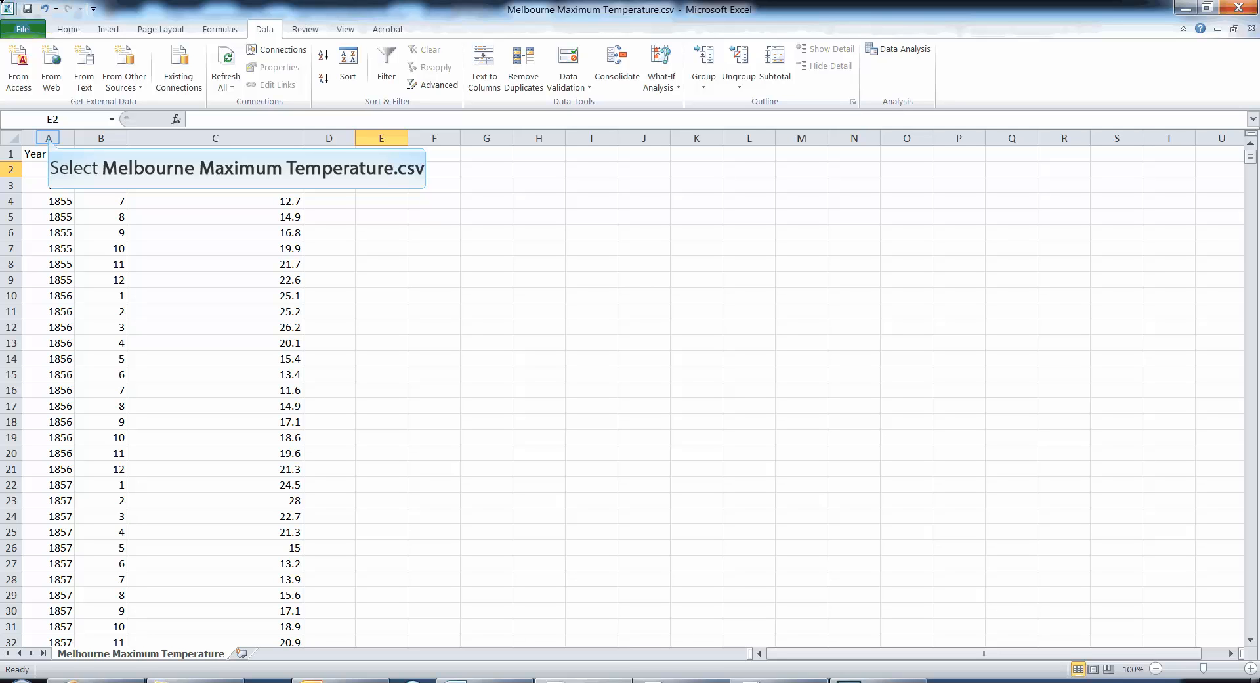
- Examine the Year, Month and Mean maximum temperature columns of the data set
{"action": "left_click", "coordinate": [49, 136]}
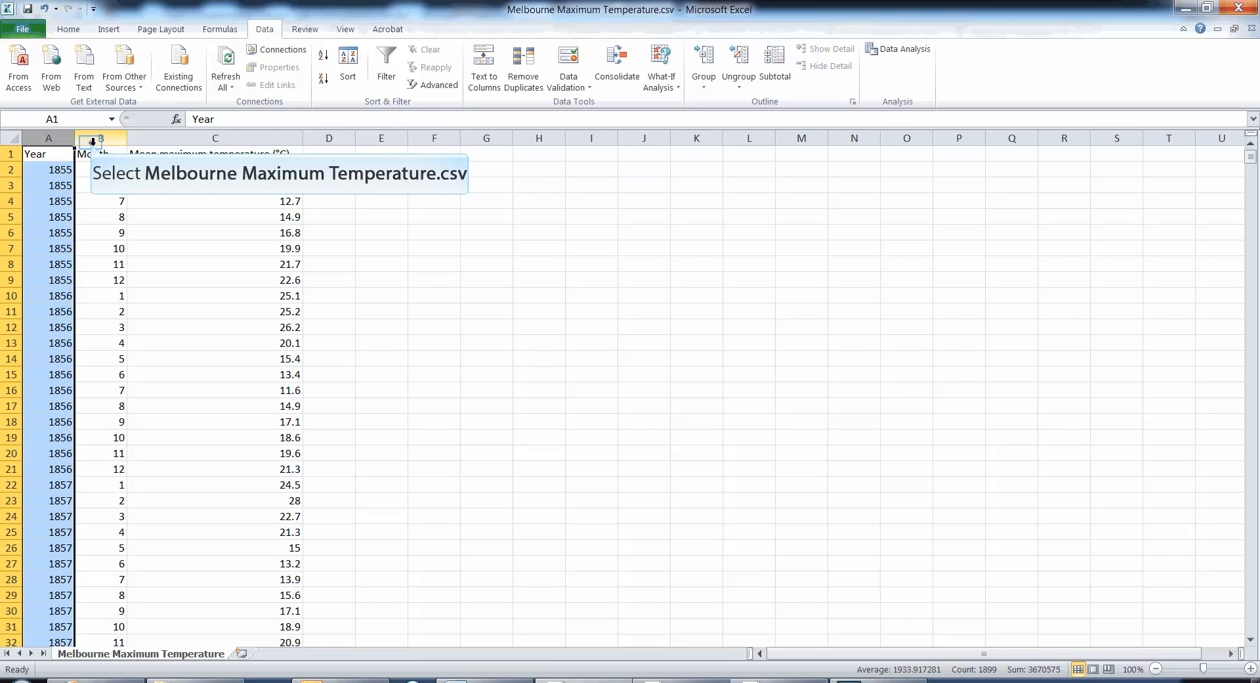
{"action": "left_click", "coordinate": [92, 138]}
{"action": "left_click", "coordinate": [160, 138]}
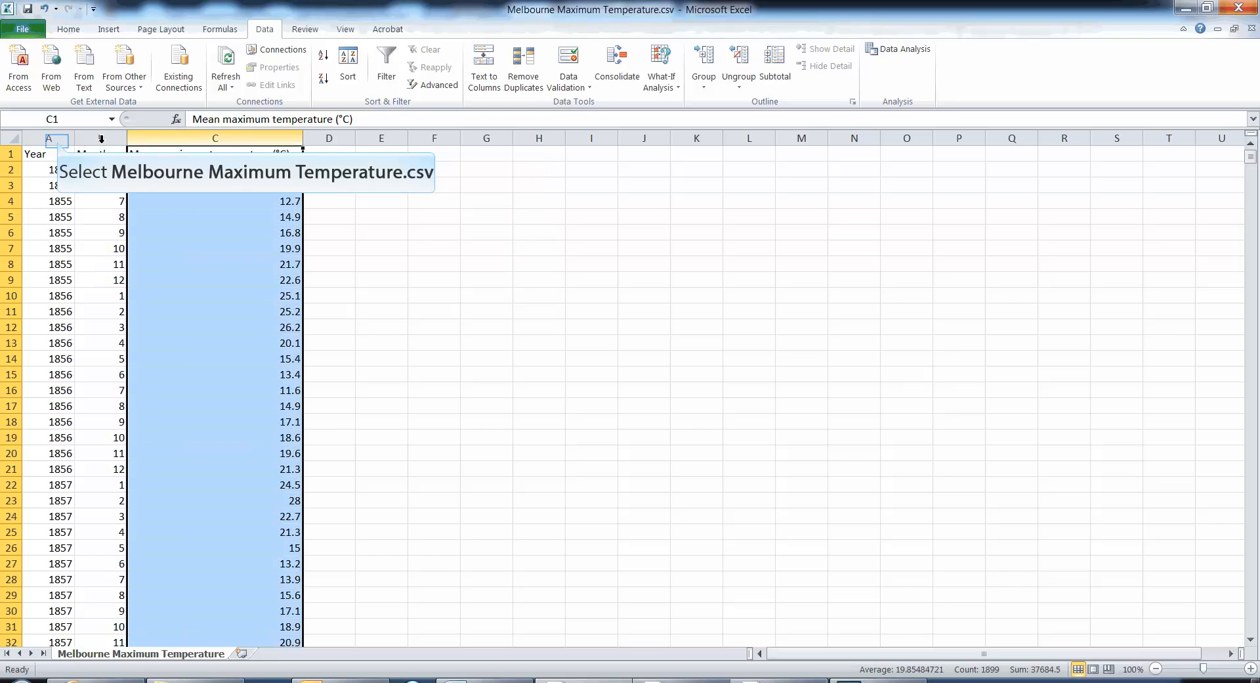
{"action": "left_click", "coordinate": [59, 139]}
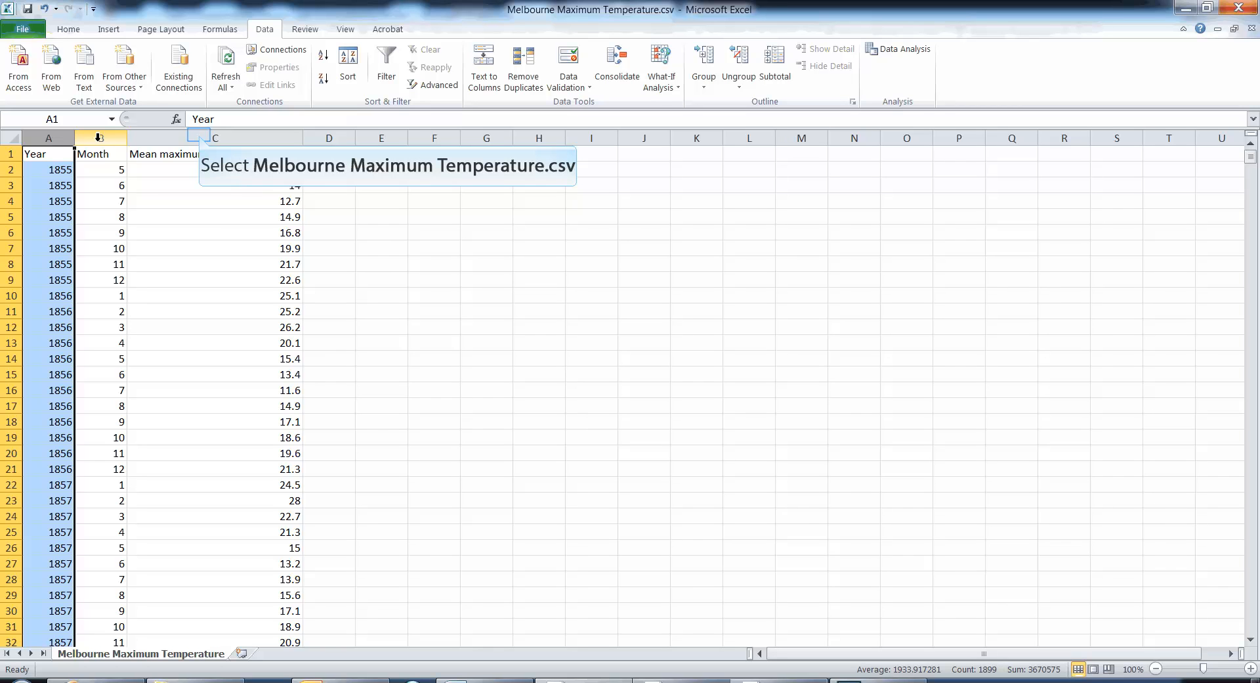
{"action": "left_click", "coordinate": [201, 136]}
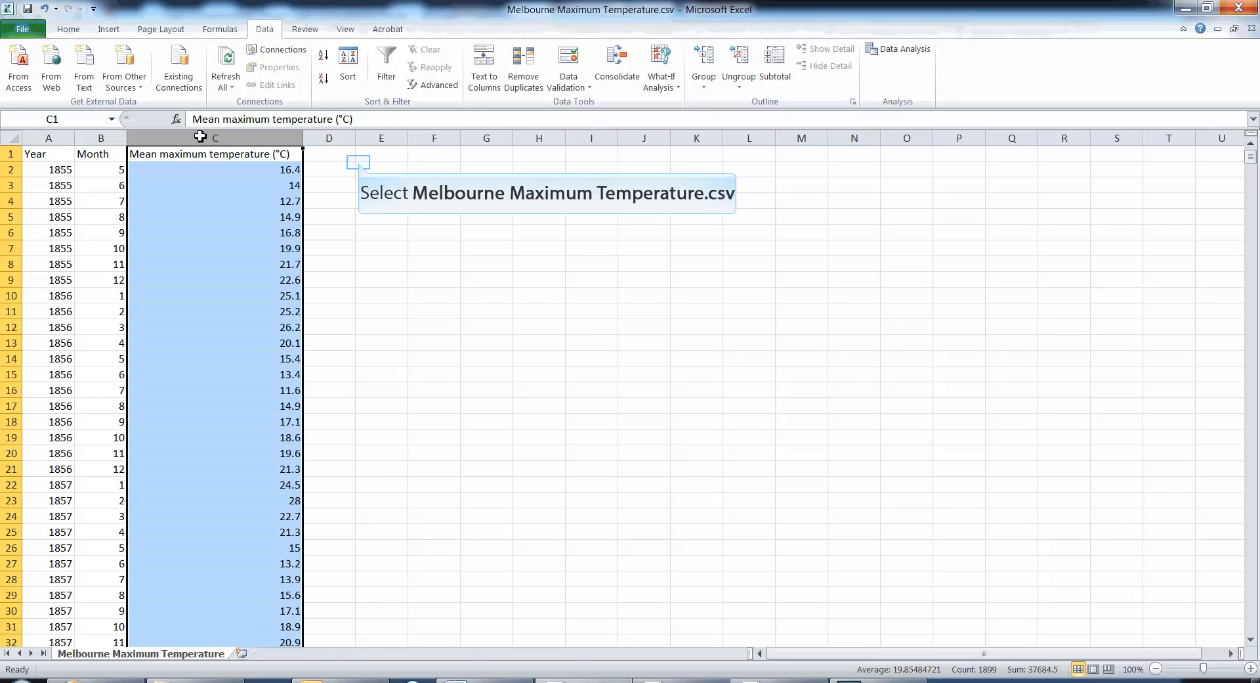
{"action": "left_click", "coordinate": [360, 164]}
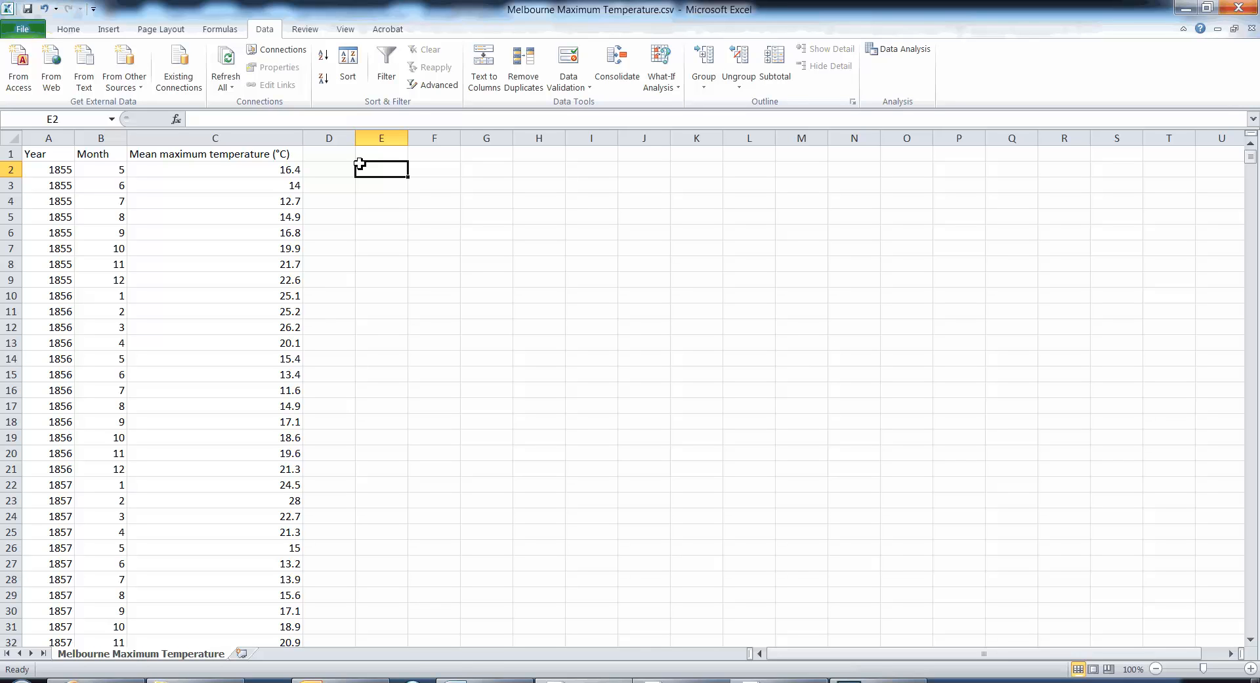
- Enter the row labels May in cell F2 and June in cell F3
{"action": "key", "text": "Right"}
{"action": "key", "text": "Down"}
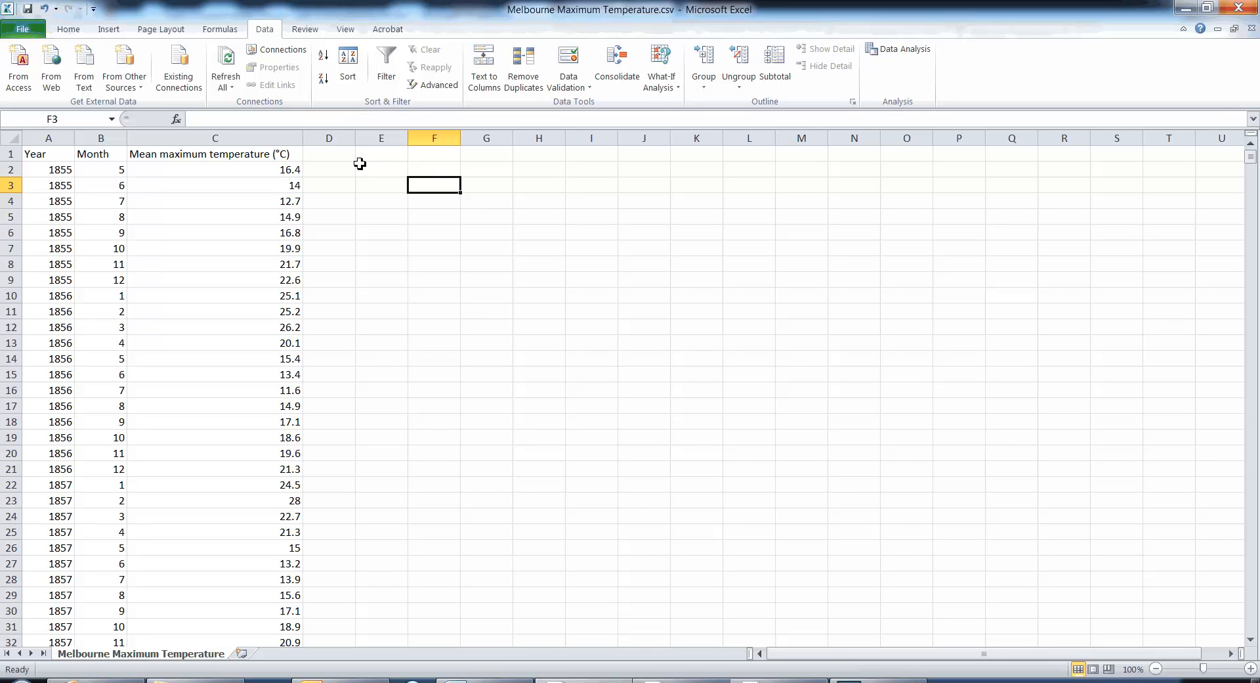
{"action": "key", "text": "Up"}
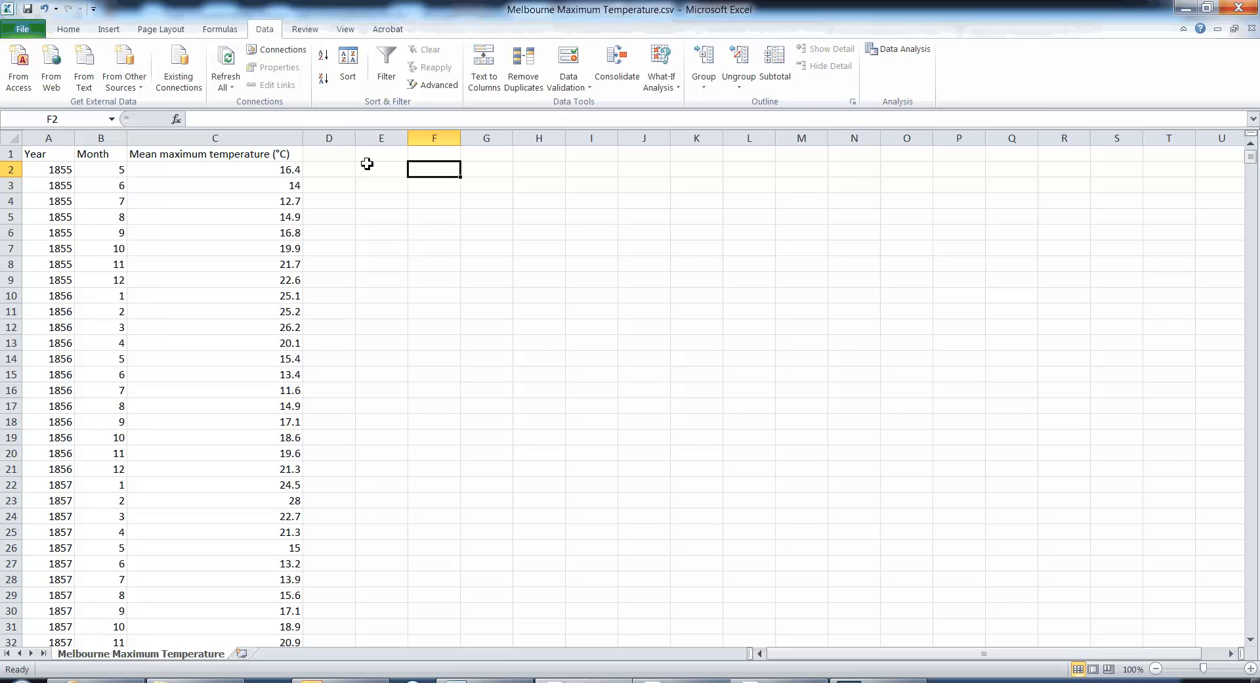
{"action": "type", "text": "May"}
{"action": "key", "text": "Return"}
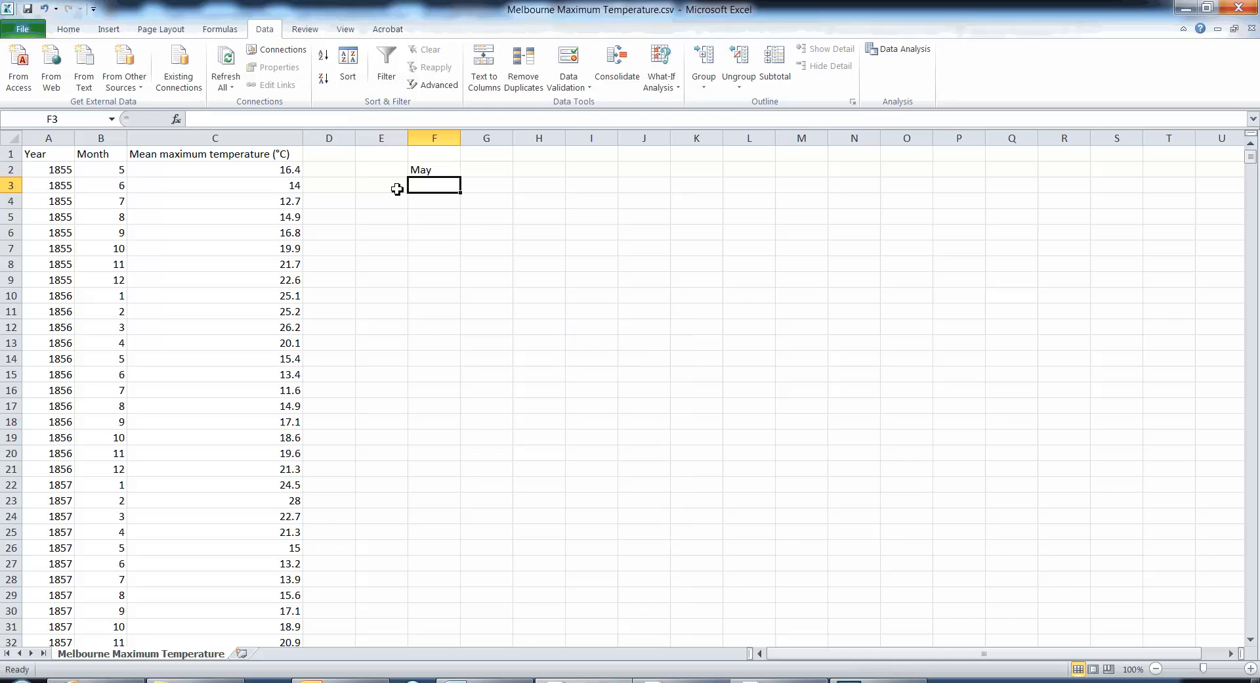
{"action": "type", "text": "June"}
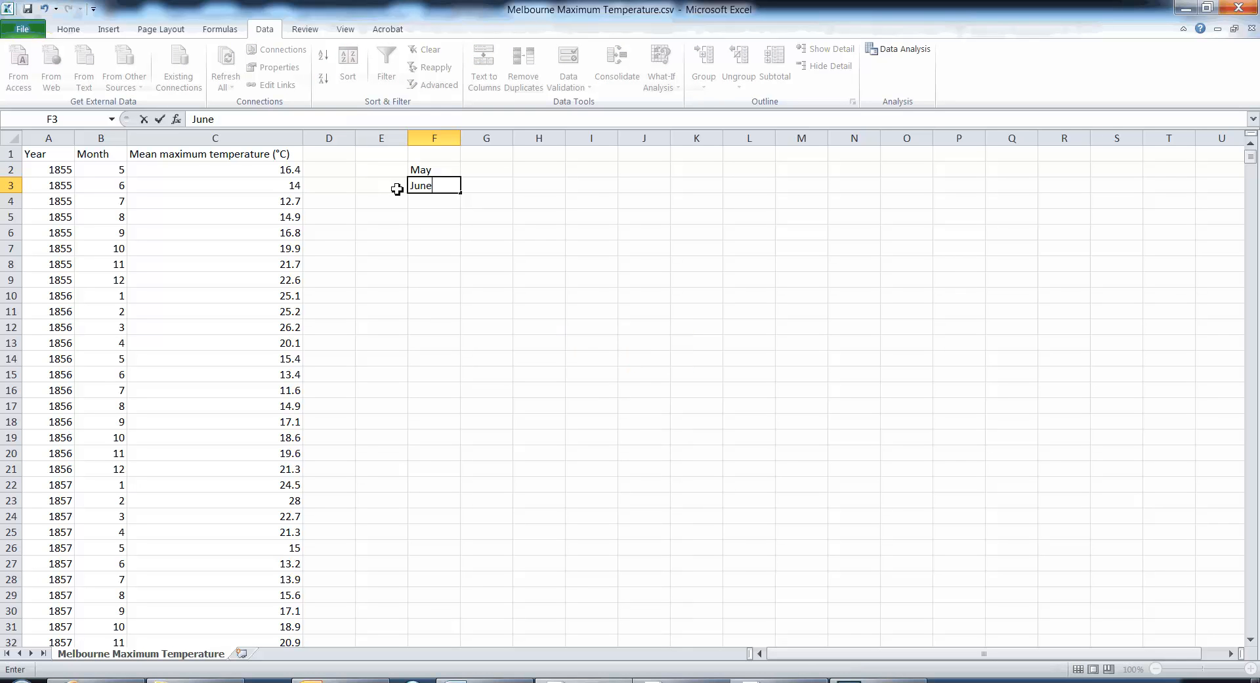
{"action": "key", "text": "Return"}
{"action": "type", "text": "0"}
{"action": "key", "text": "Right"}
{"action": "key", "text": "Up"}
{"action": "key", "text": "Up"}
{"action": "key", "text": "Down"}
{"action": "key", "text": "Down"}
{"action": "key", "text": "Left"}
{"action": "key", "text": "Delete"}
- Enter the column heading Mean in cell G1
{"action": "key", "text": "Right"}
{"action": "key", "text": "Up"}
{"action": "key", "text": "Up"}
{"action": "key", "text": "Up"}
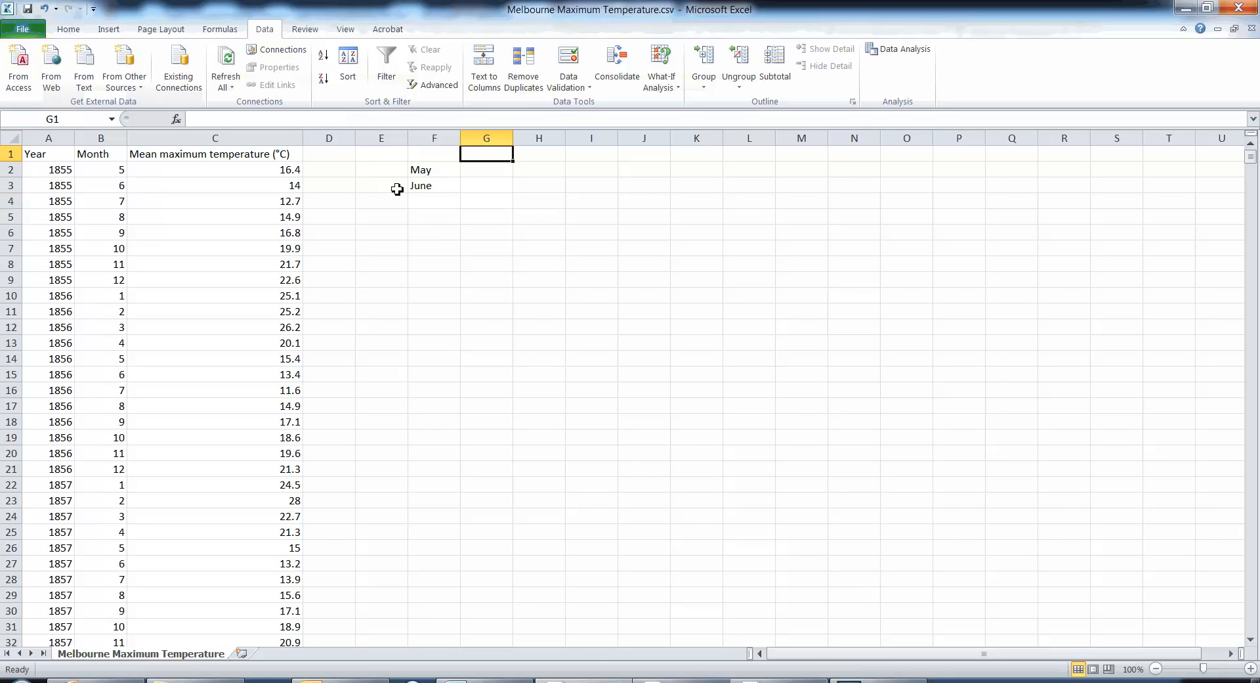
{"action": "type", "text": "Mea n"}
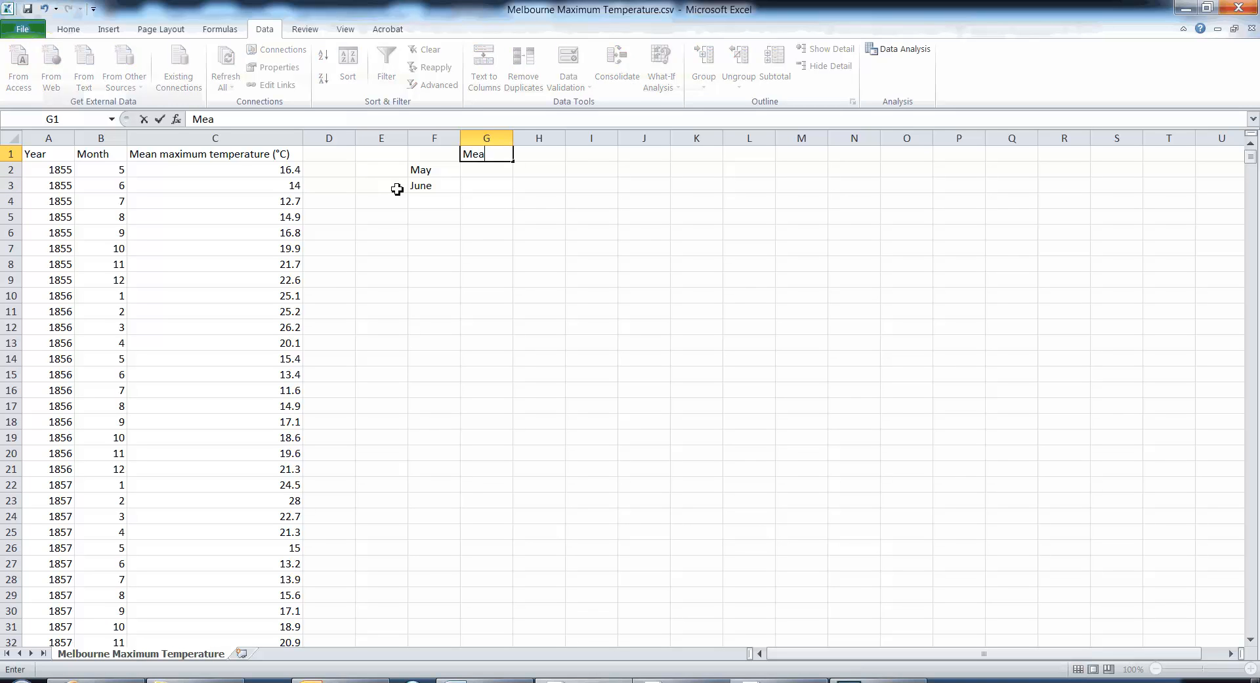
{"action": "key", "text": "BackSpace"}
{"action": "key", "text": "BackSpace"}
{"action": "type", "text": "n"}
{"action": "key", "text": "Tab"}
- Enter the column heading STDEV in cell H1
{"action": "type", "text": "sd"}
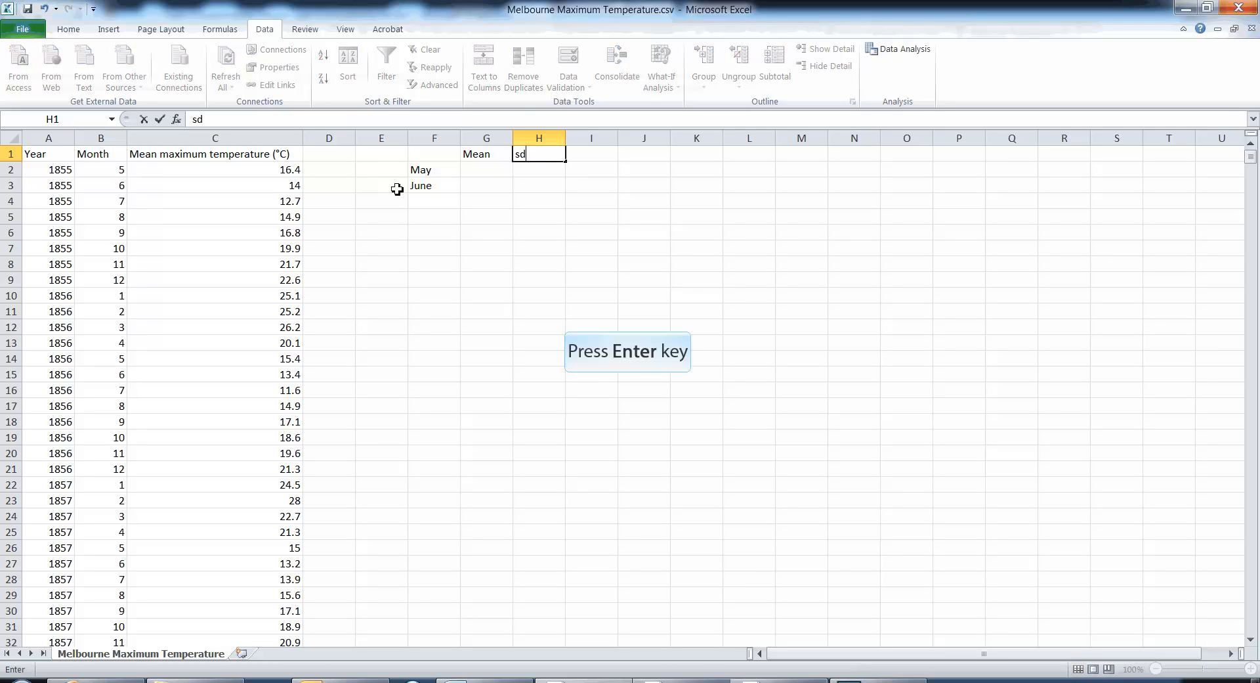
{"action": "key", "text": "Return"}
{"action": "key", "text": "Right"}
{"action": "key", "text": "Up"}
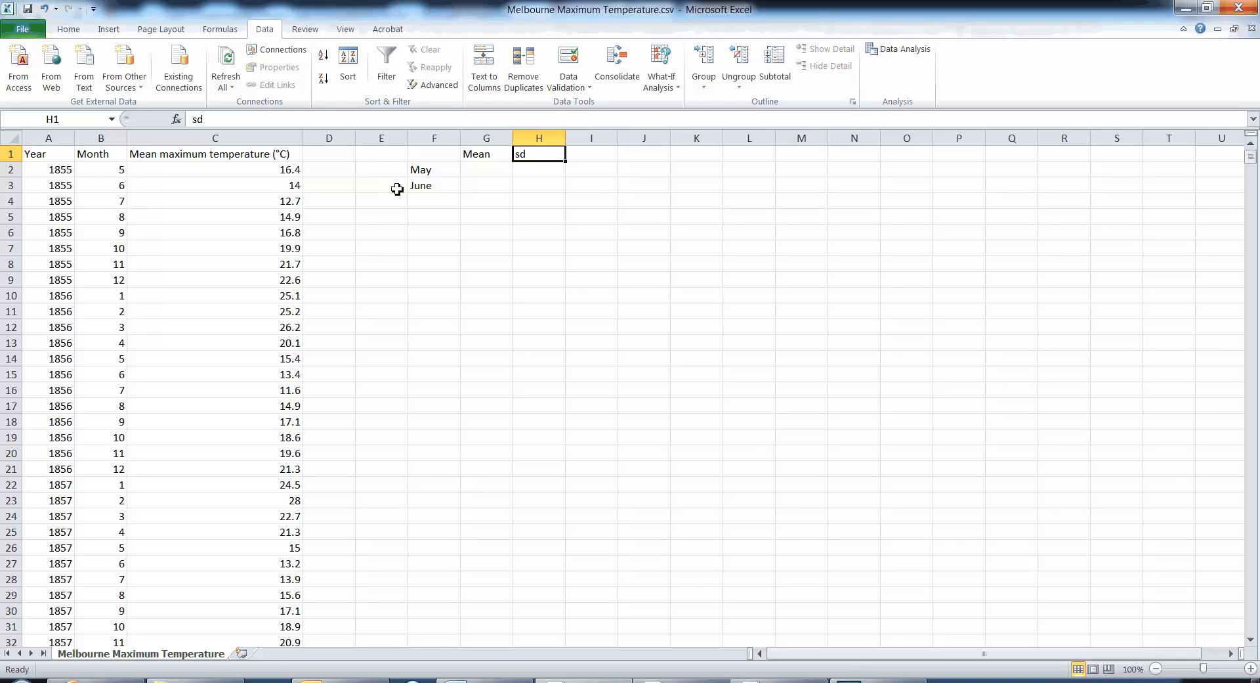
{"action": "type", "text": "STDEV"}
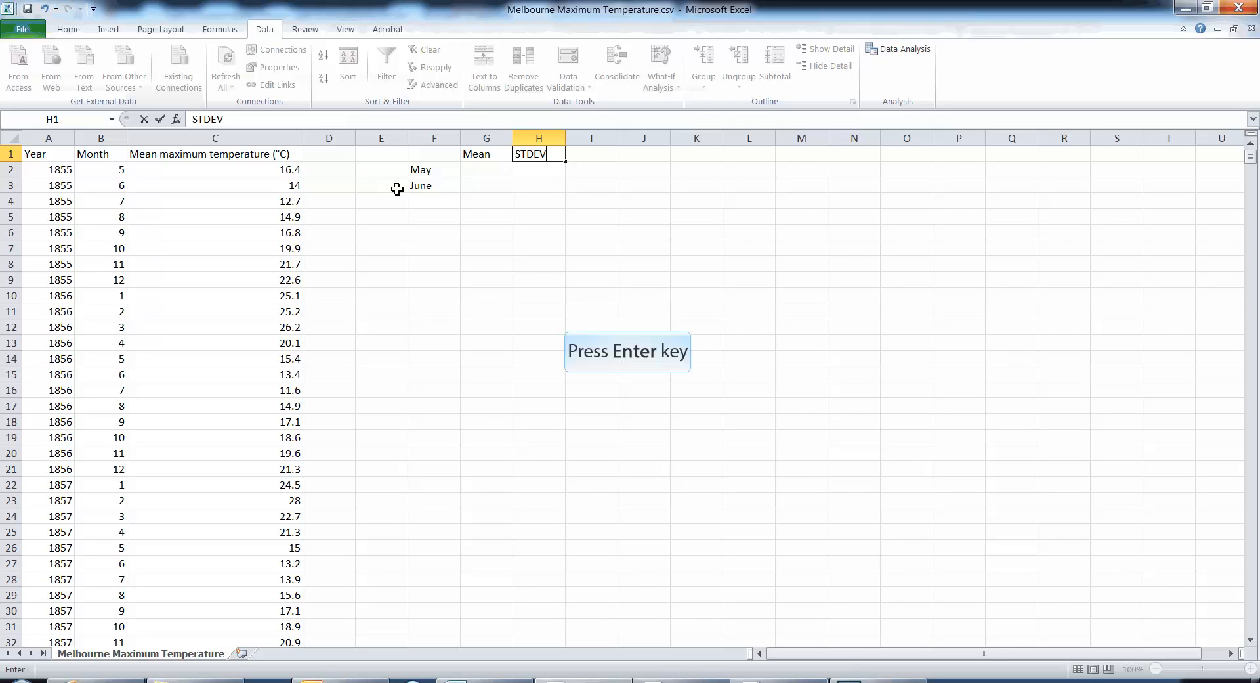
{"action": "key", "text": "Return"}
{"action": "key", "text": "Return"}
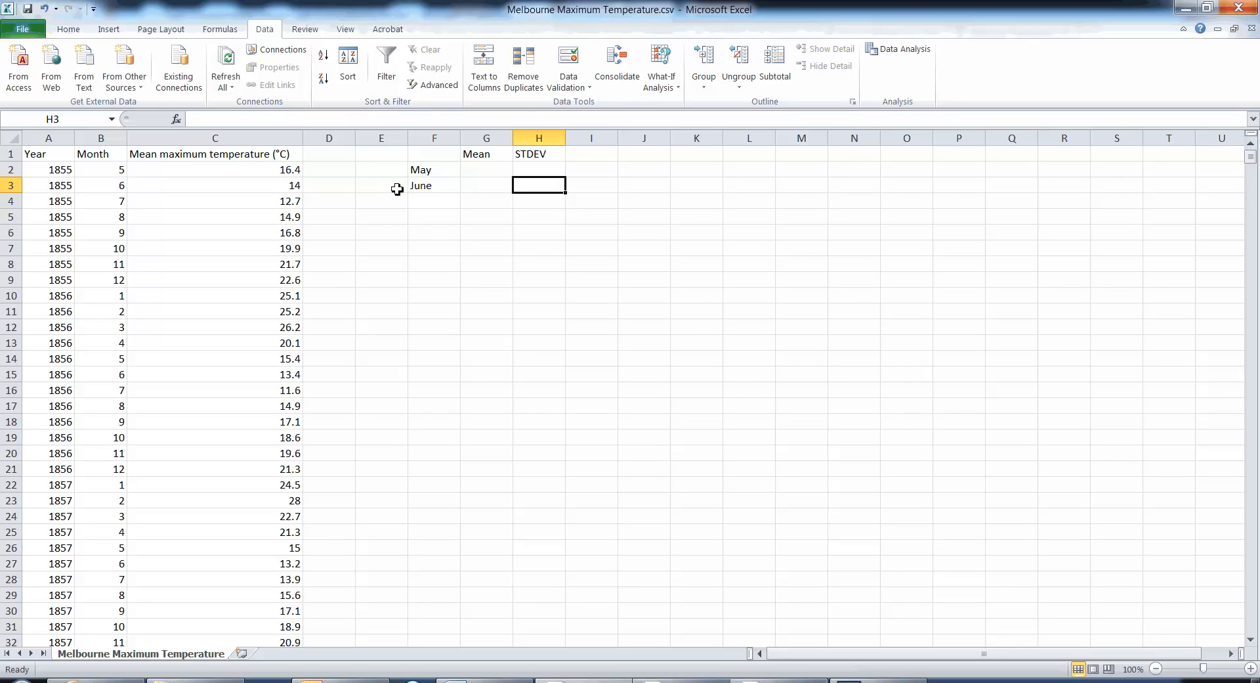
- Start an AVERAGE formula for May in cell G2
{"action": "key", "text": "Left"}
{"action": "key", "text": "Up"}
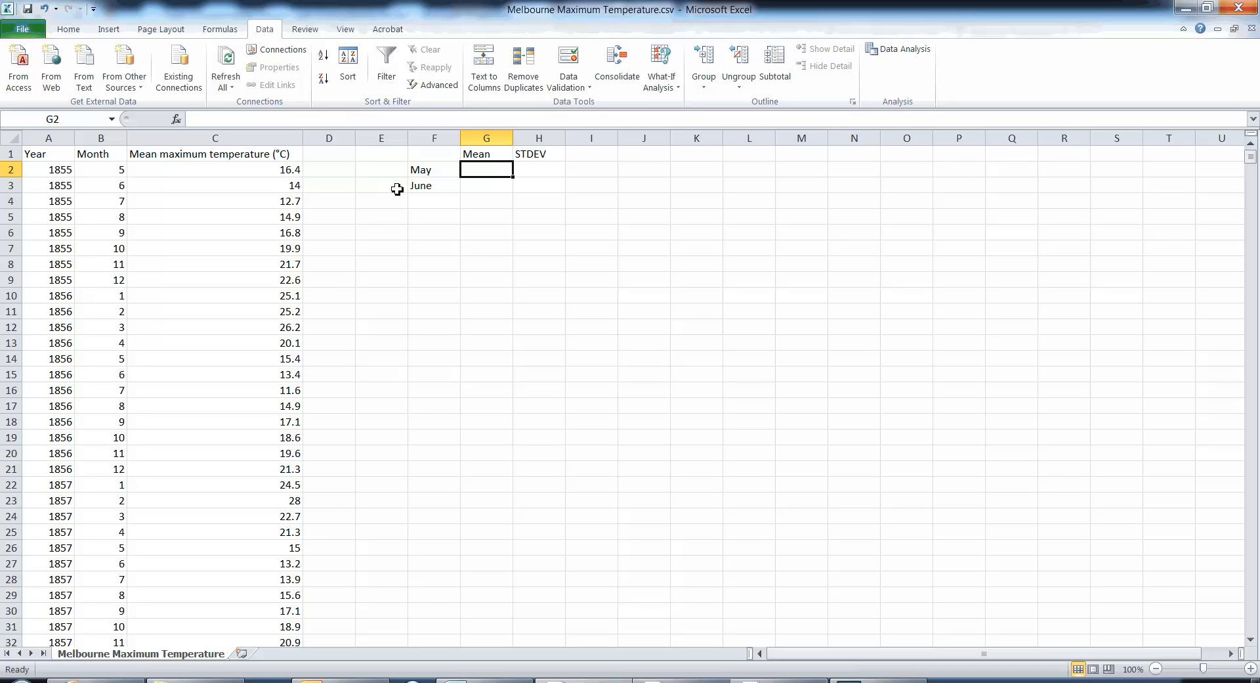
{"action": "type", "text": "=average("}
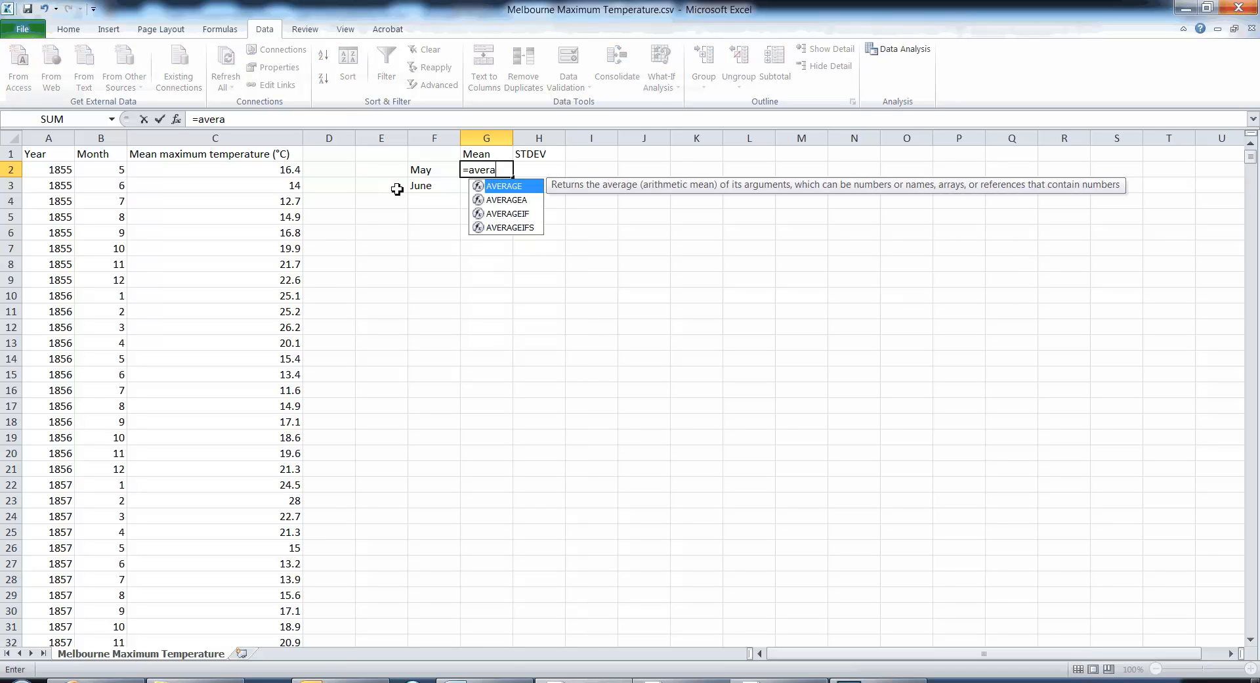
- Try to average the May temperatures by referencing cells C2, C14, C26 and C38 individually, and remove these references from the formula
{"action": "left_click", "coordinate": [281, 171]}
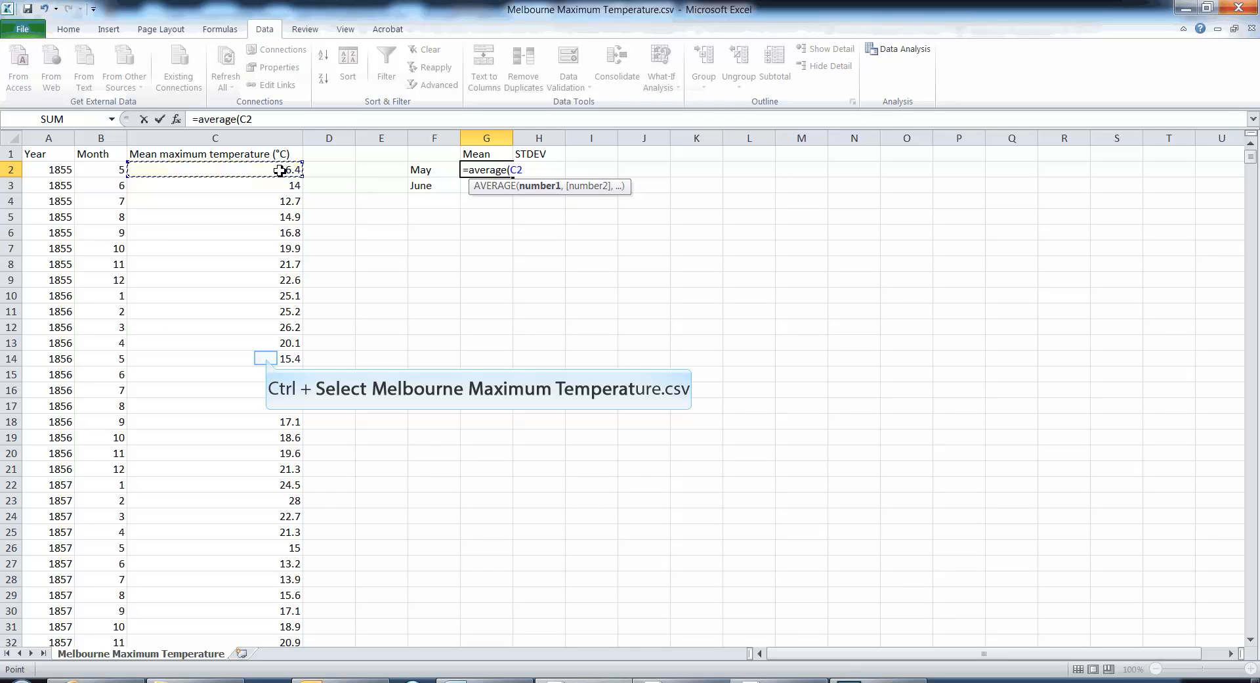
{"action": "left_click", "coordinate": [267, 359], "text": "ctrl"}
{"action": "left_click", "coordinate": [240, 553], "text": "ctrl"}
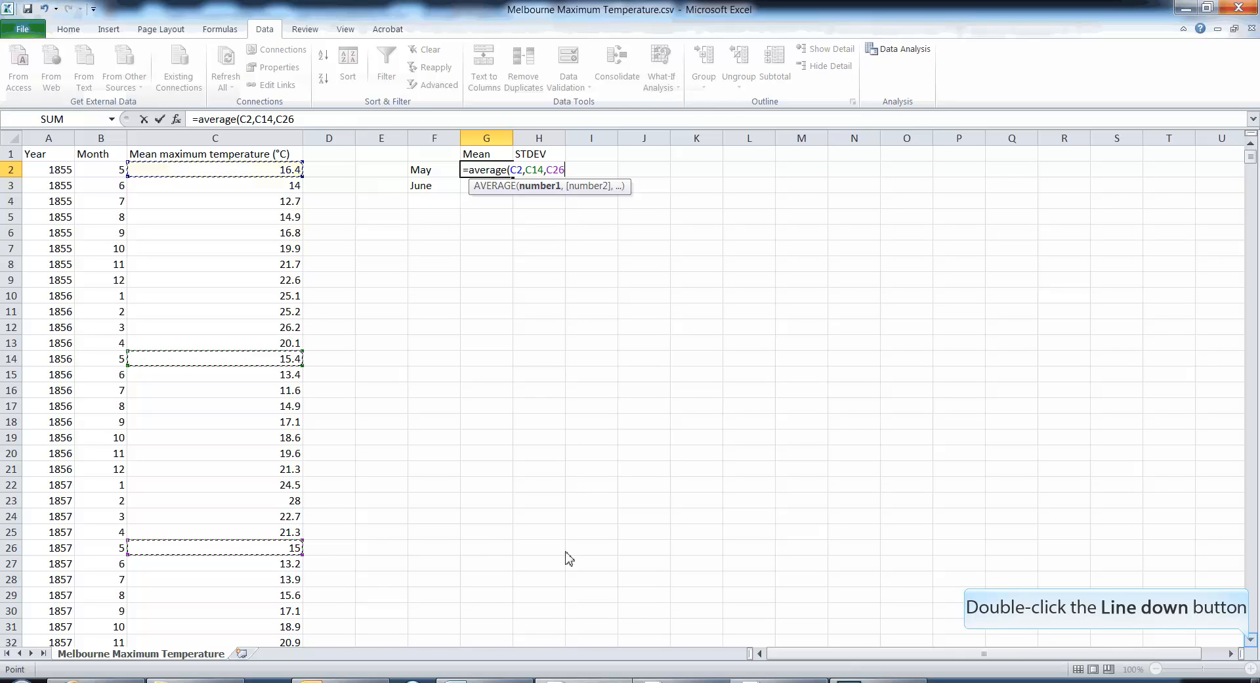
{"action": "double_click", "coordinate": [1251, 640]}
{"action": "double_click", "coordinate": [1251, 640]}
{"action": "double_click", "coordinate": [1252, 640]}
{"action": "left_click", "coordinate": [1251, 640]}
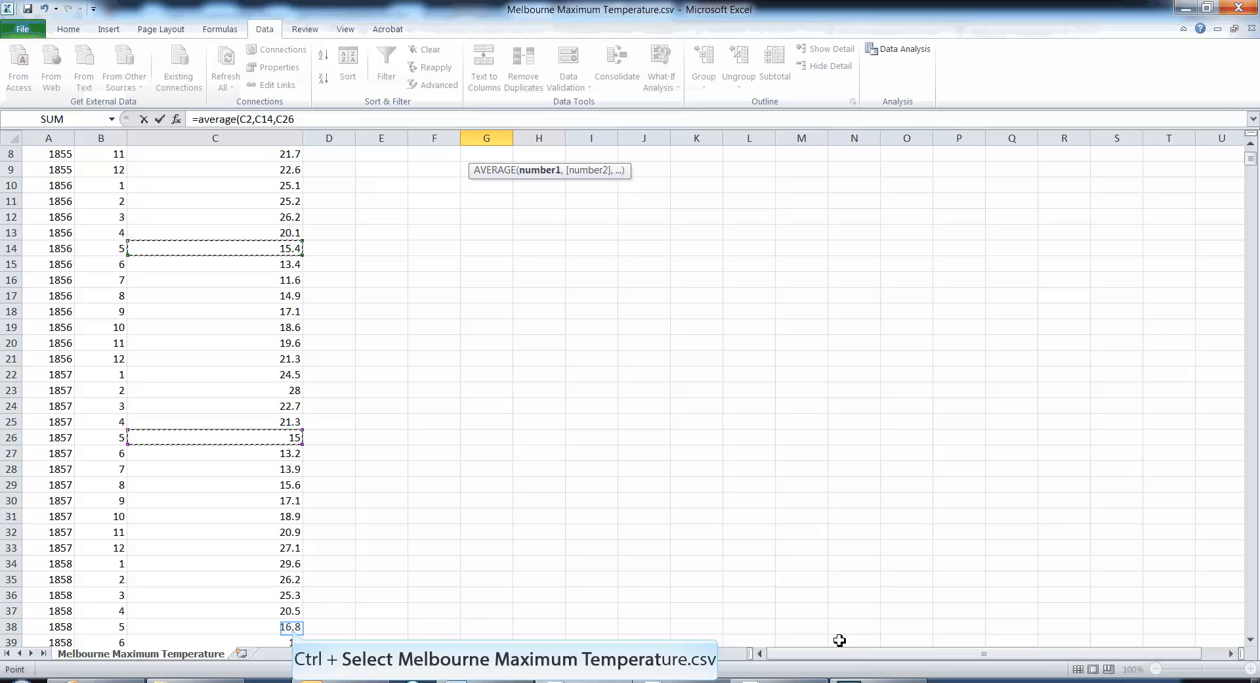
{"action": "left_click", "coordinate": [294, 629], "text": "ctrl"}
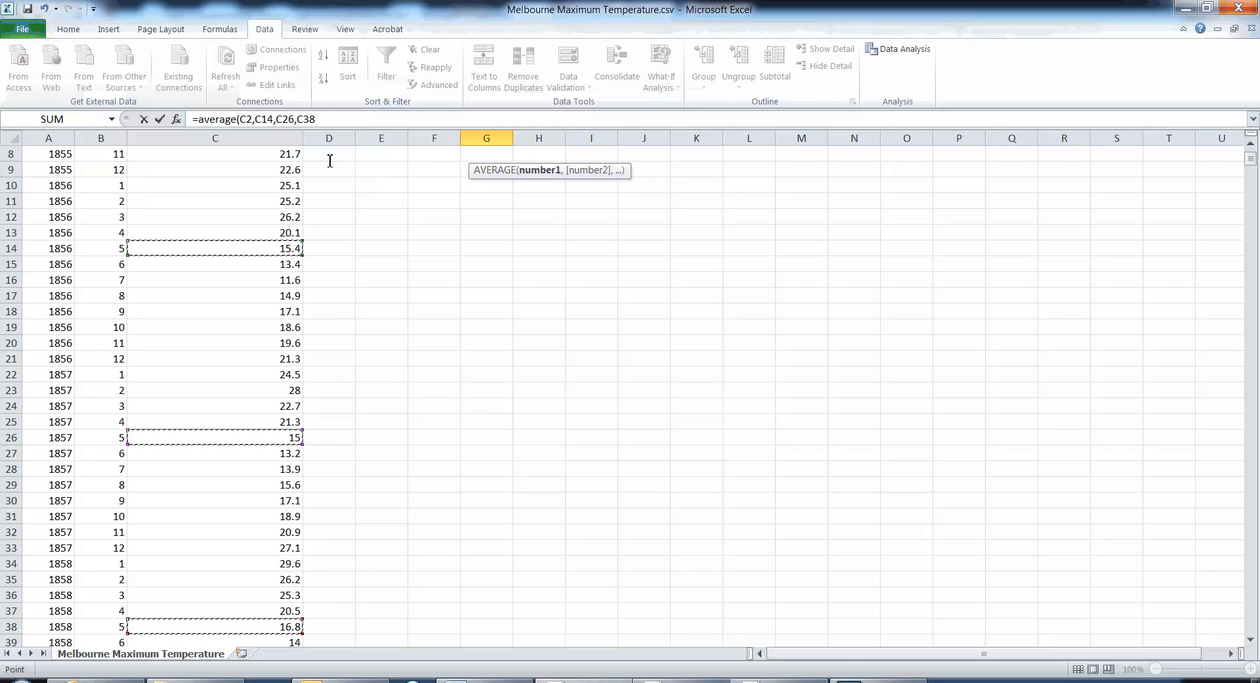
{"action": "left_click", "coordinate": [331, 118]}
{"action": "key", "text": "BackSpace"}
{"action": "key", "text": "BackSpace"}
{"action": "key", "text": "BackSpace"}
{"action": "key", "text": "BackSpace"}
{"action": "key", "text": "BackSpace"}
{"action": "key", "text": "BackSpace"}
{"action": "key", "text": "BackSpace"}
{"action": "key", "text": "BackSpace"}
{"action": "key", "text": "BackSpace"}
{"action": "key", "text": "BackSpace"}
{"action": "key", "text": "BackSpace"}
{"action": "key", "text": "BackSpace"}
{"action": "key", "text": "BackSpace"}
{"action": "key", "text": "BackSpace"}
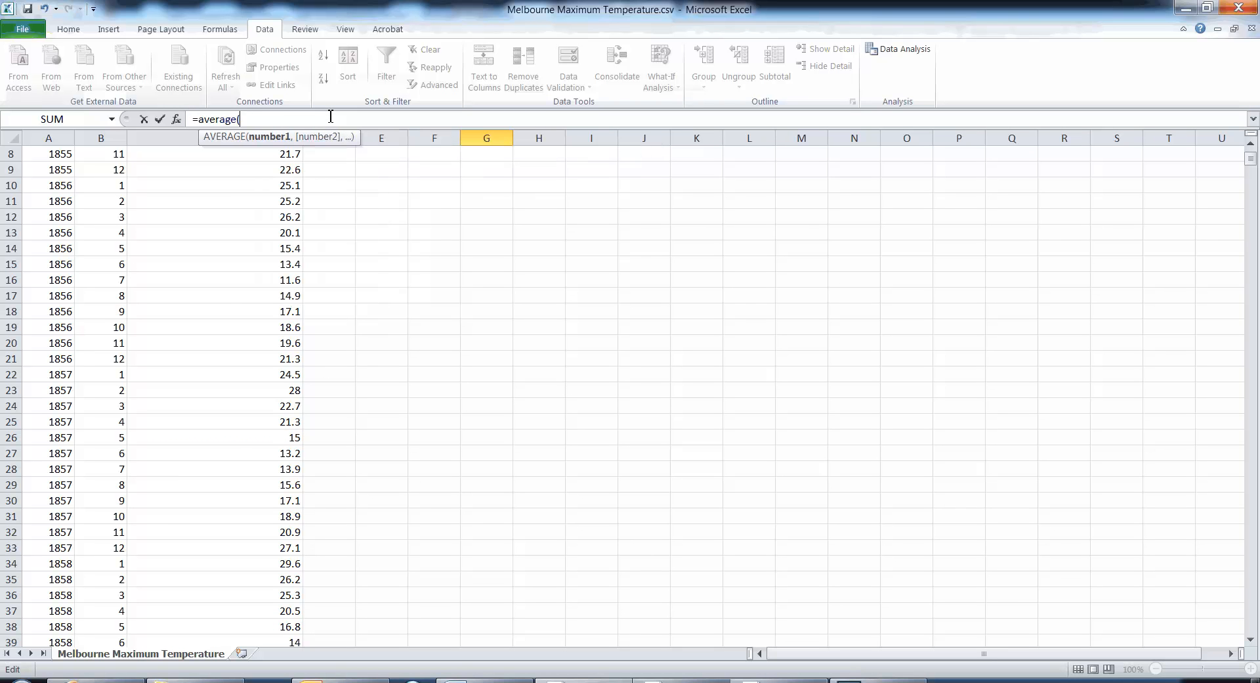
- Change the May formula in G2 to AVERAGEIF with range B:B, criteria "=5" and average range C:C
{"action": "key", "text": "BackSpace"}
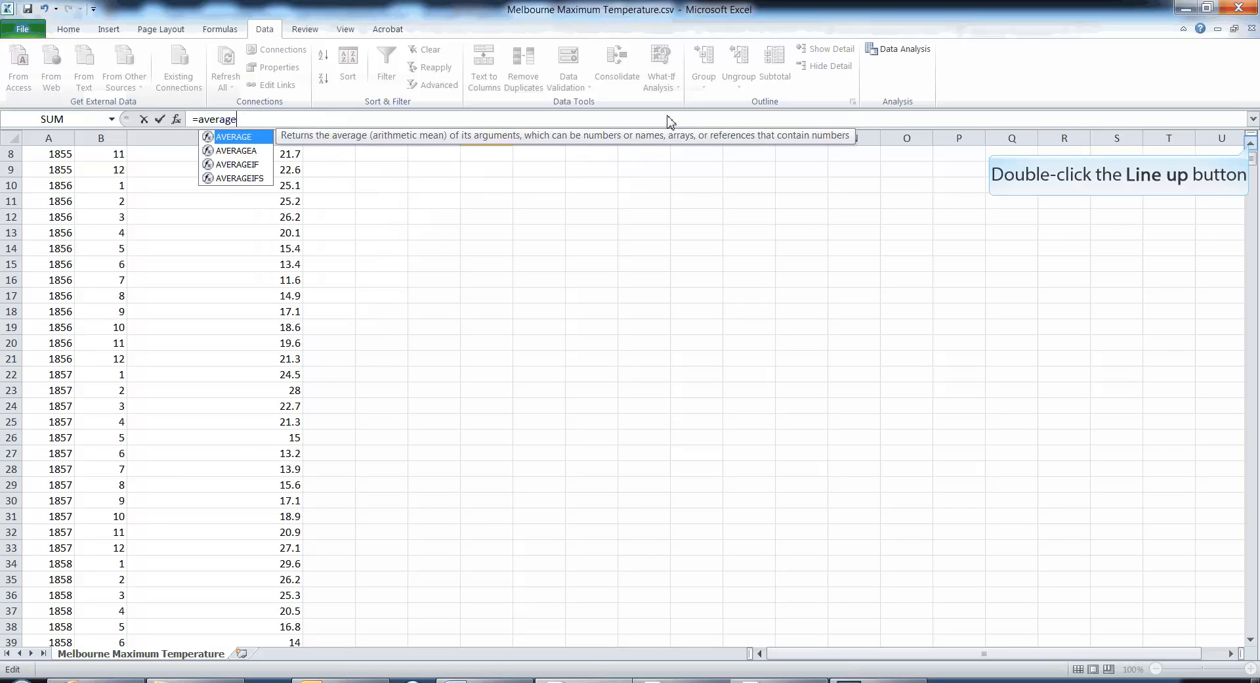
{"action": "double_click", "coordinate": [1251, 145]}
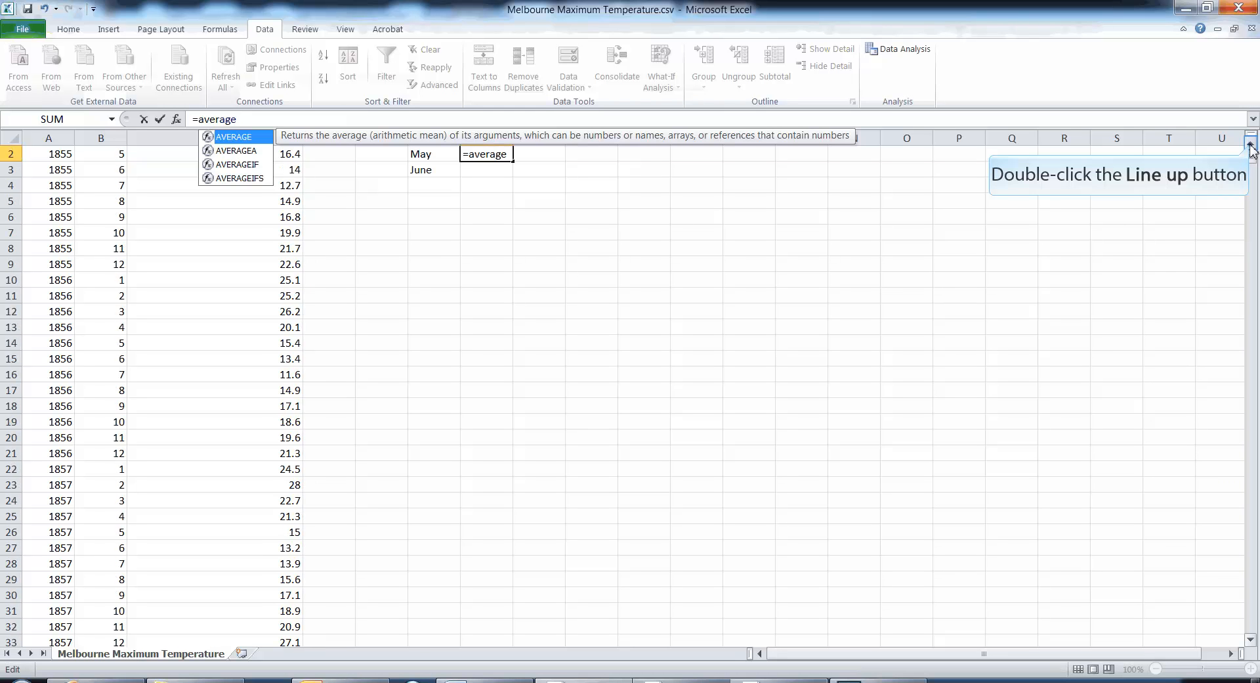
{"action": "type", "text": "if"}
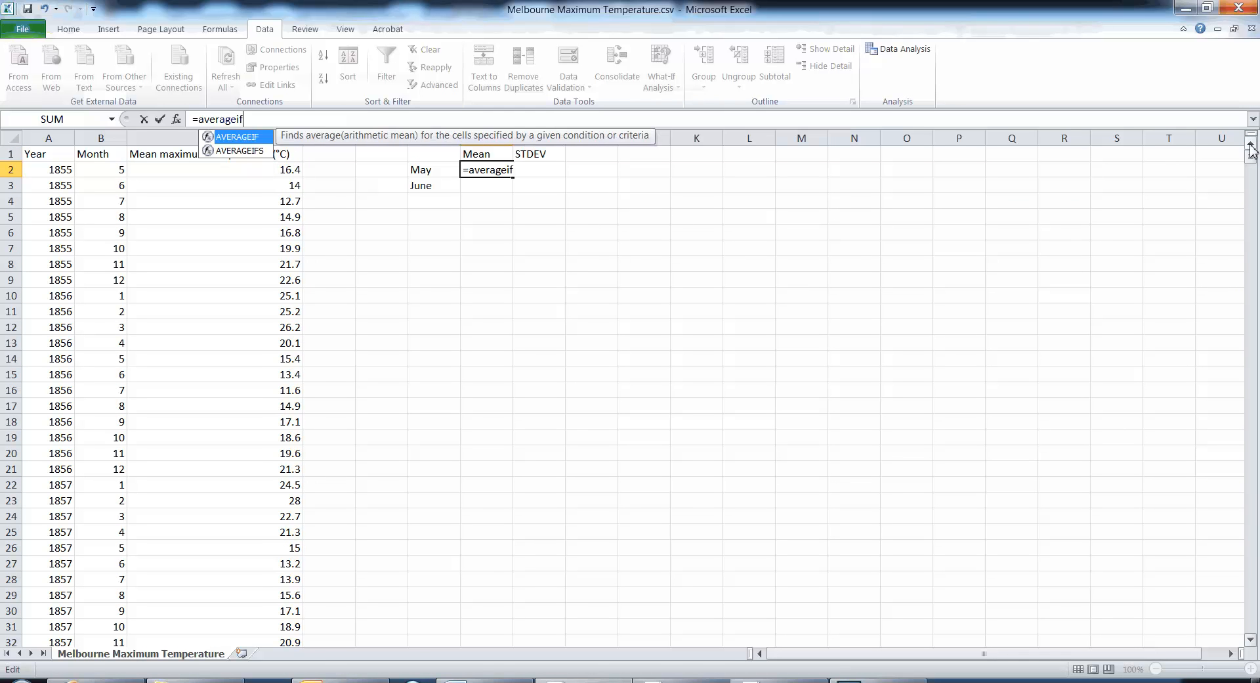
{"action": "type", "text": "("}
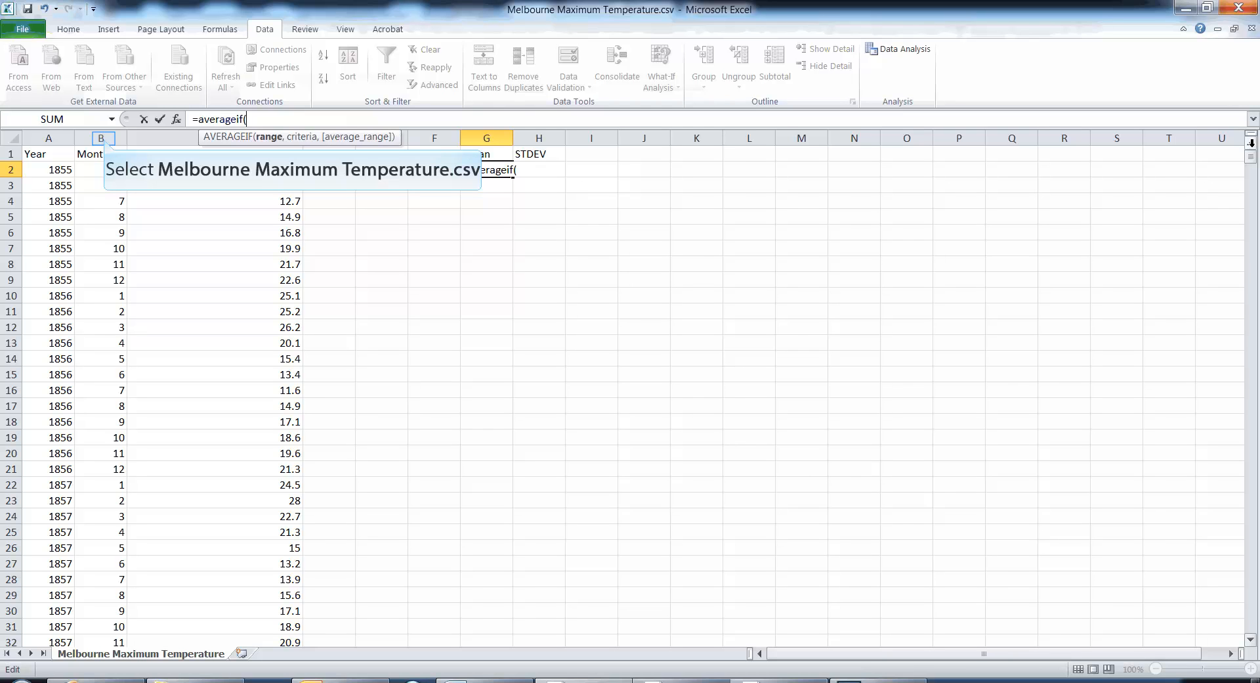
{"action": "left_click", "coordinate": [105, 137]}
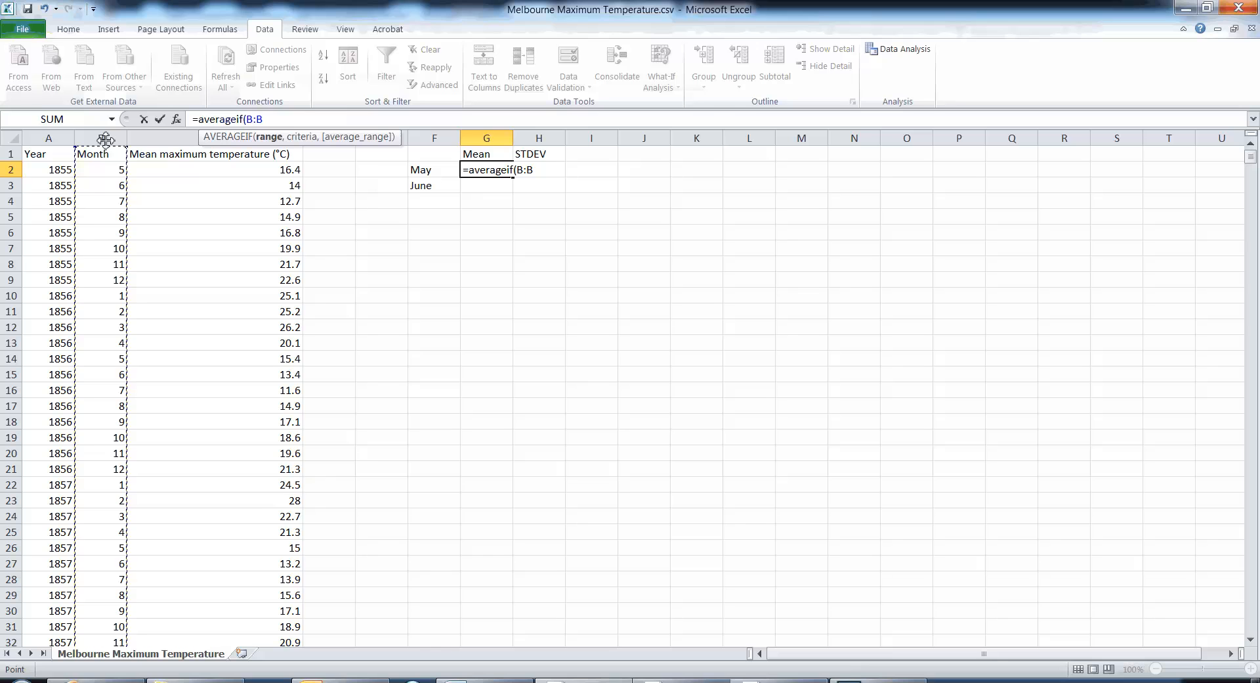
{"action": "type", "text": ","}
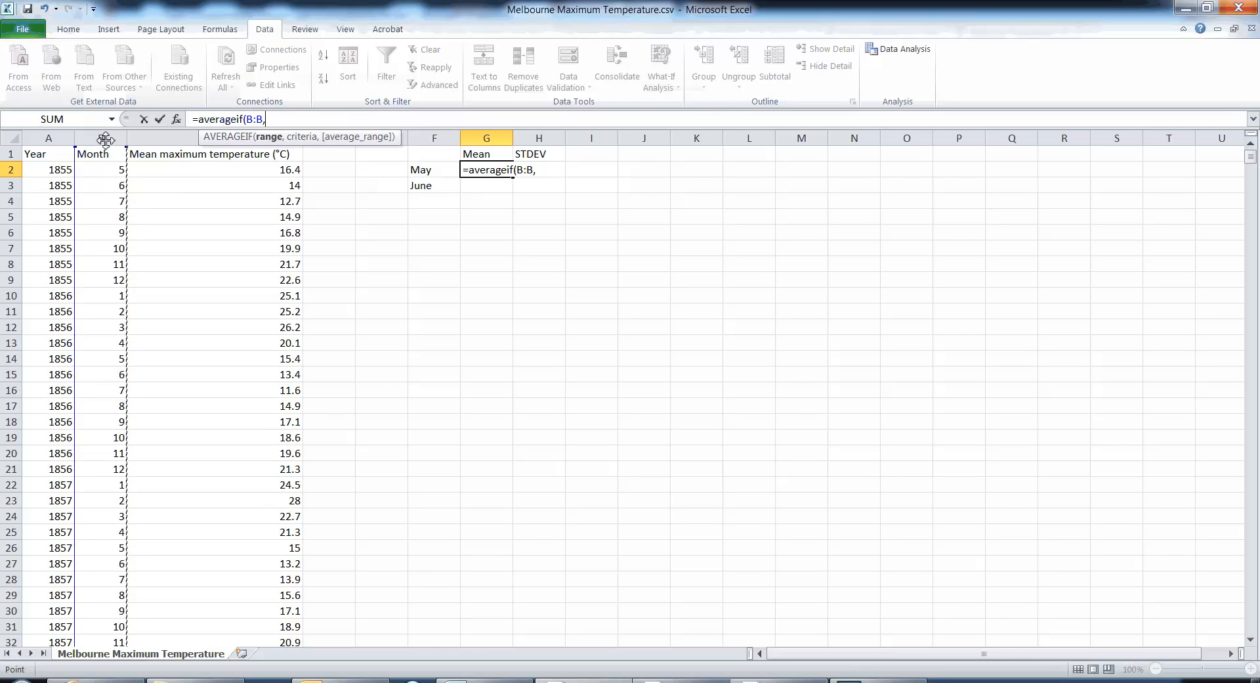
{"action": "type", "text": "\"=5\""}
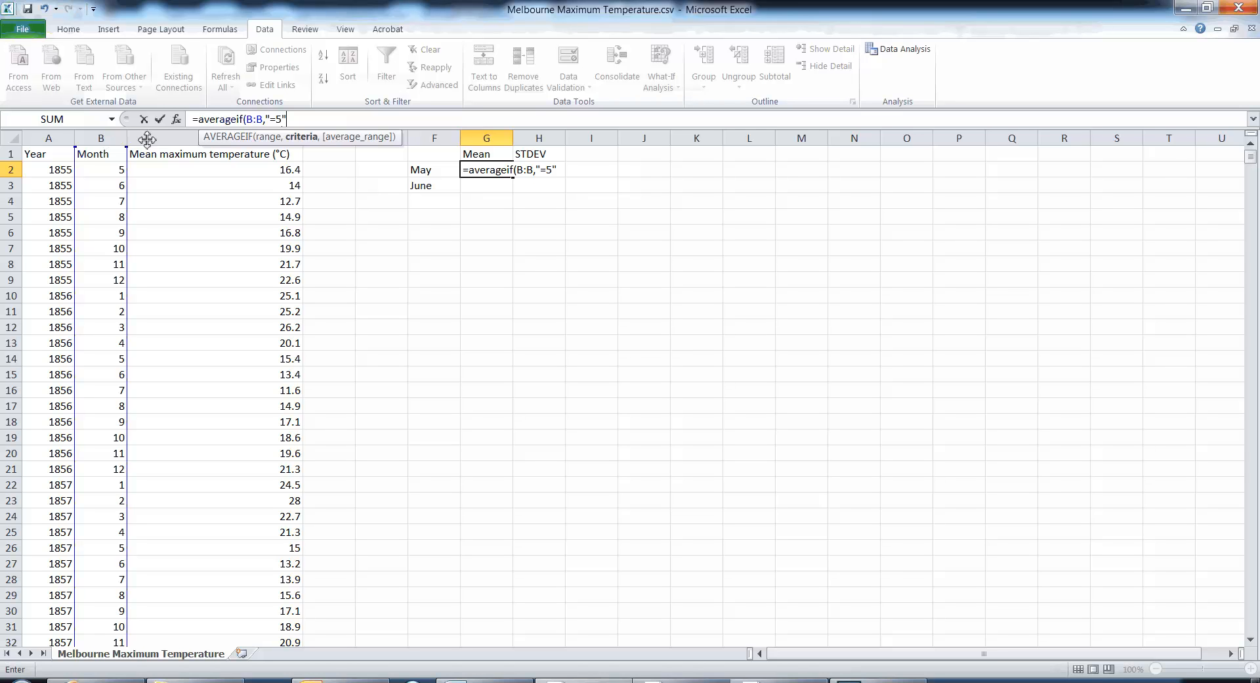
{"action": "type", "text": ","}
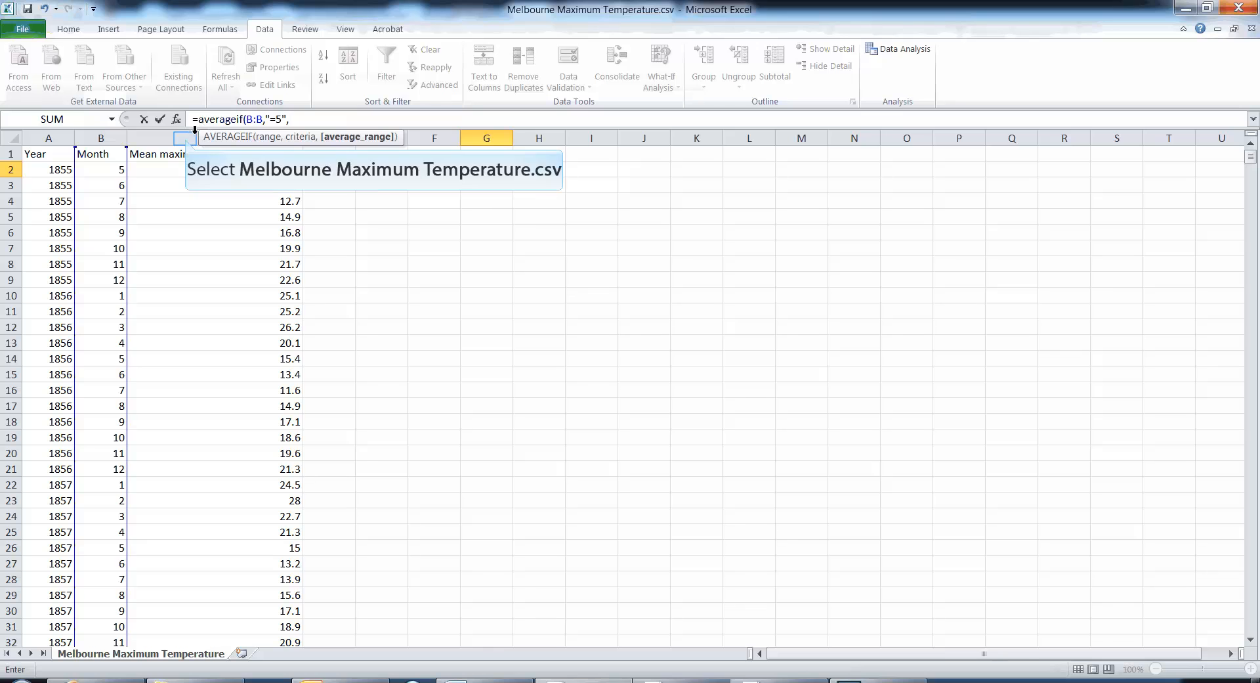
{"action": "left_click", "coordinate": [187, 137]}
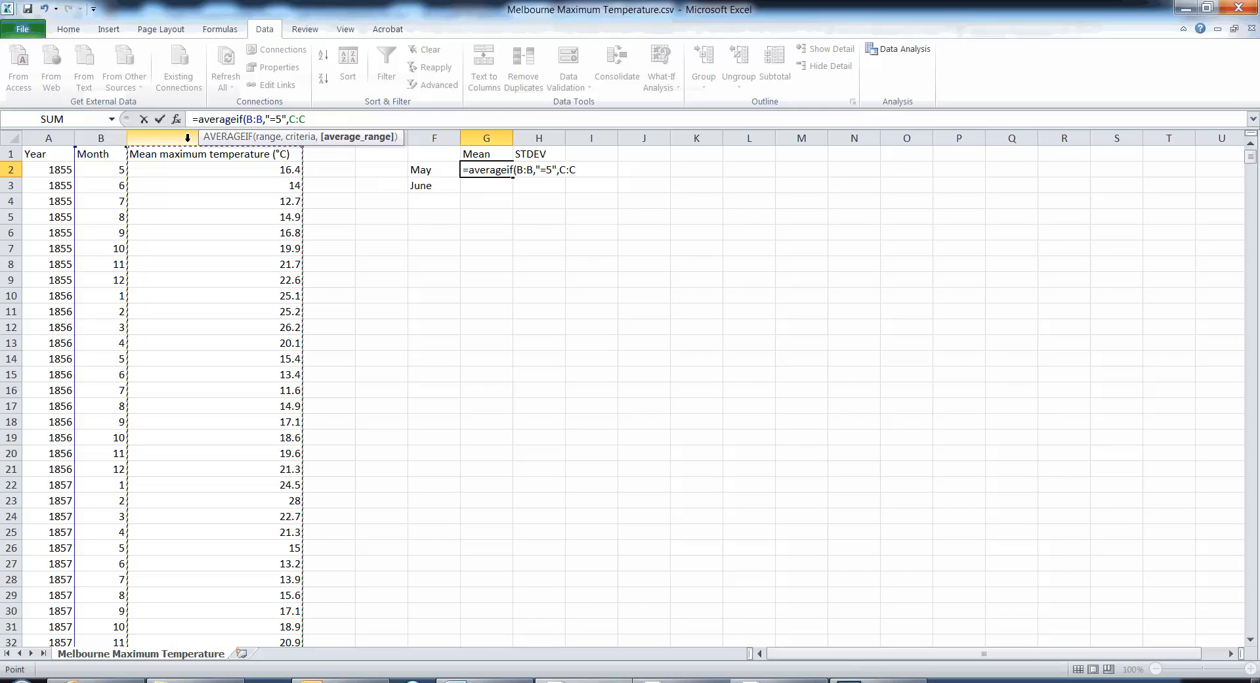
{"action": "type", "text": ")"}
{"action": "key", "text": "Return"}
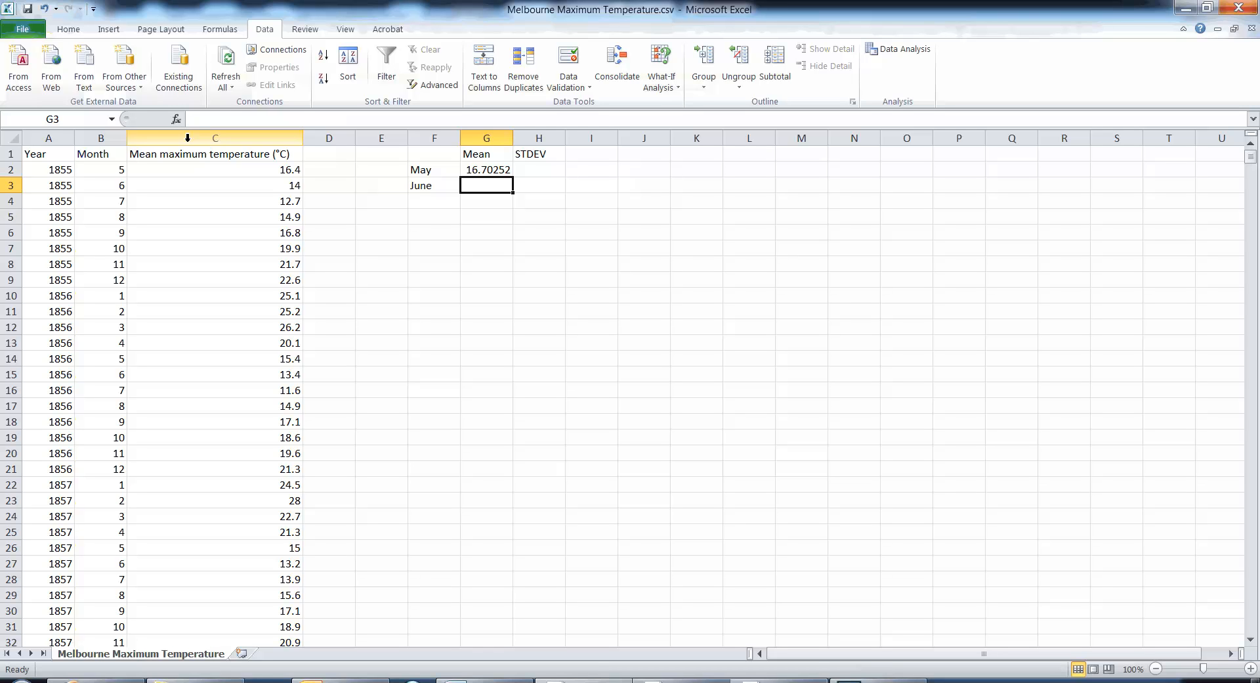
- Start an AVERAGEIF formula for June in cell G3 with range B:B and criteria "=6"
{"action": "type", "text": "=avera"}
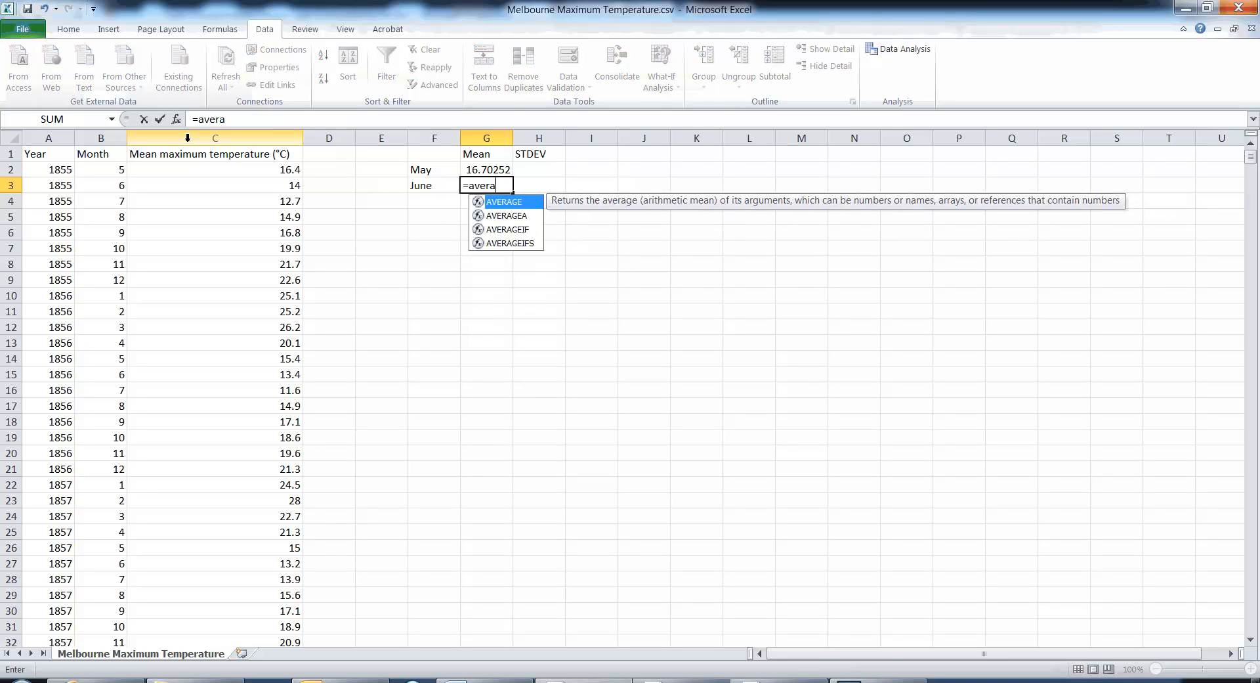
{"action": "type", "text": "geif("}
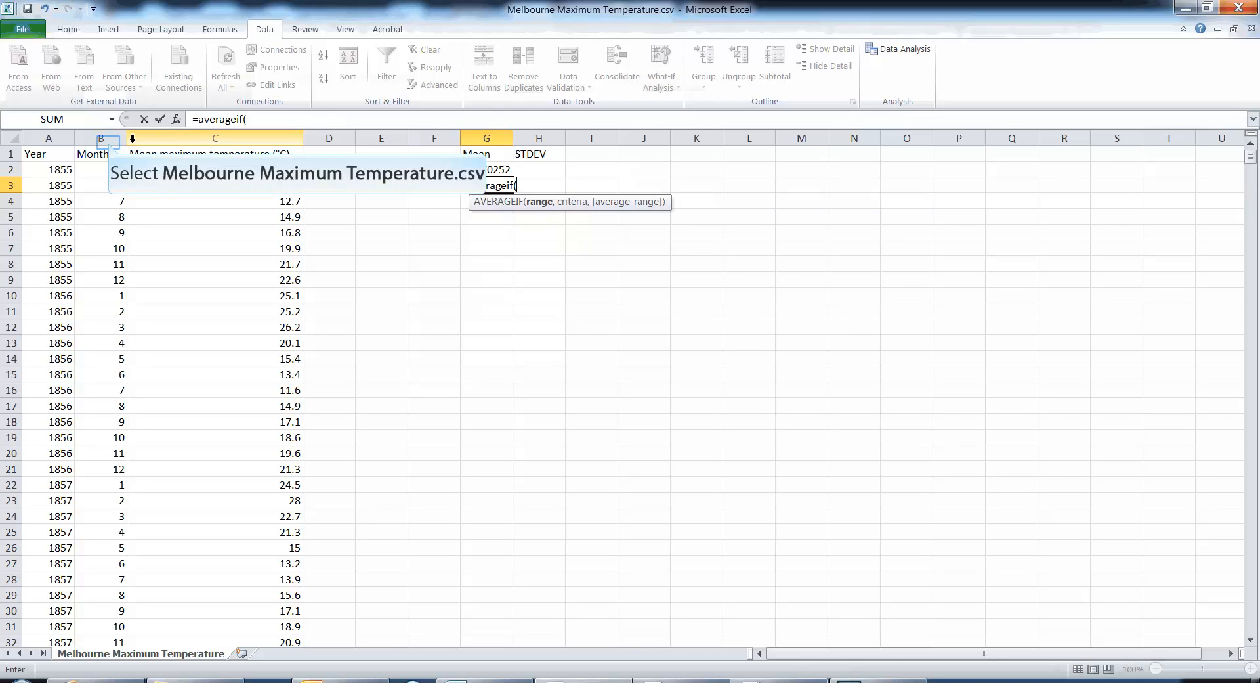
{"action": "left_click", "coordinate": [111, 140]}
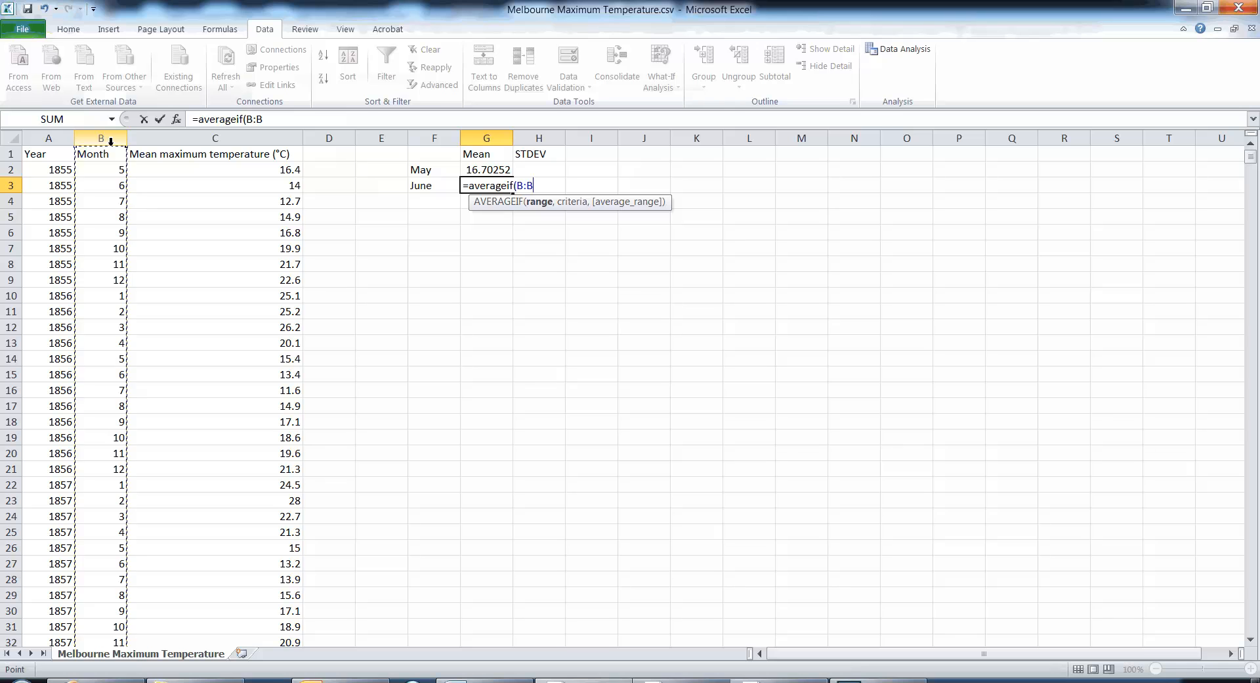
{"action": "type", "text": ","}
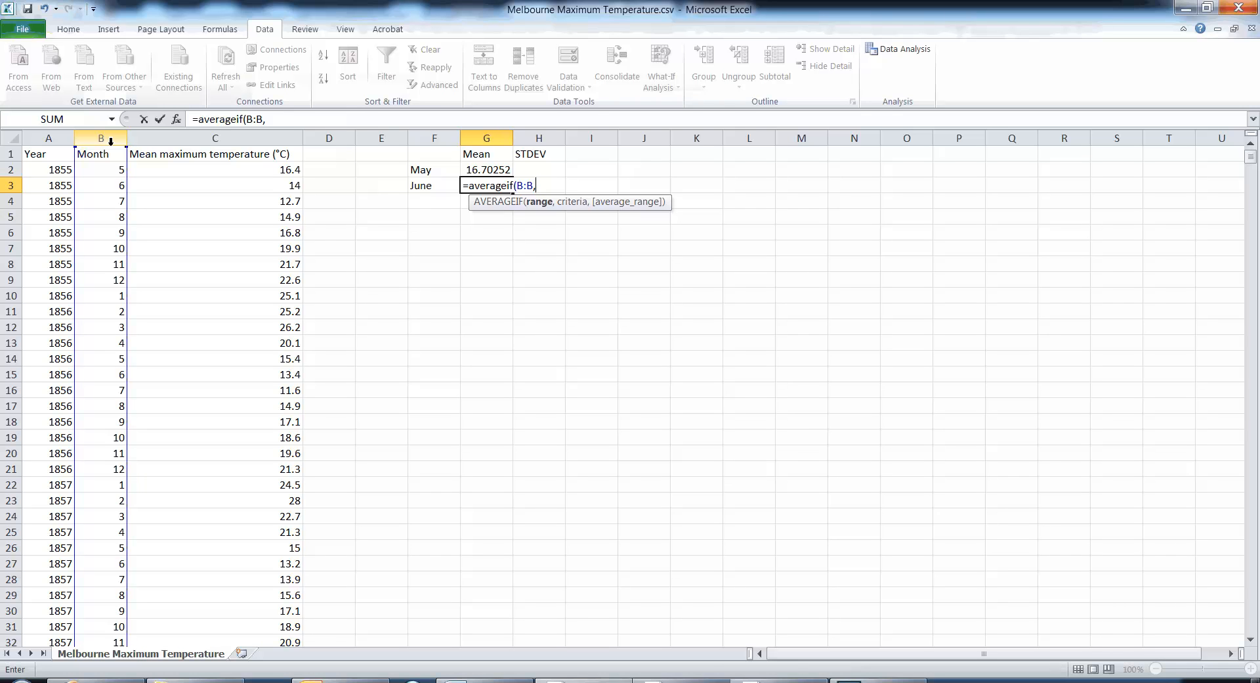
{"action": "type", "text": "\"=6\""}
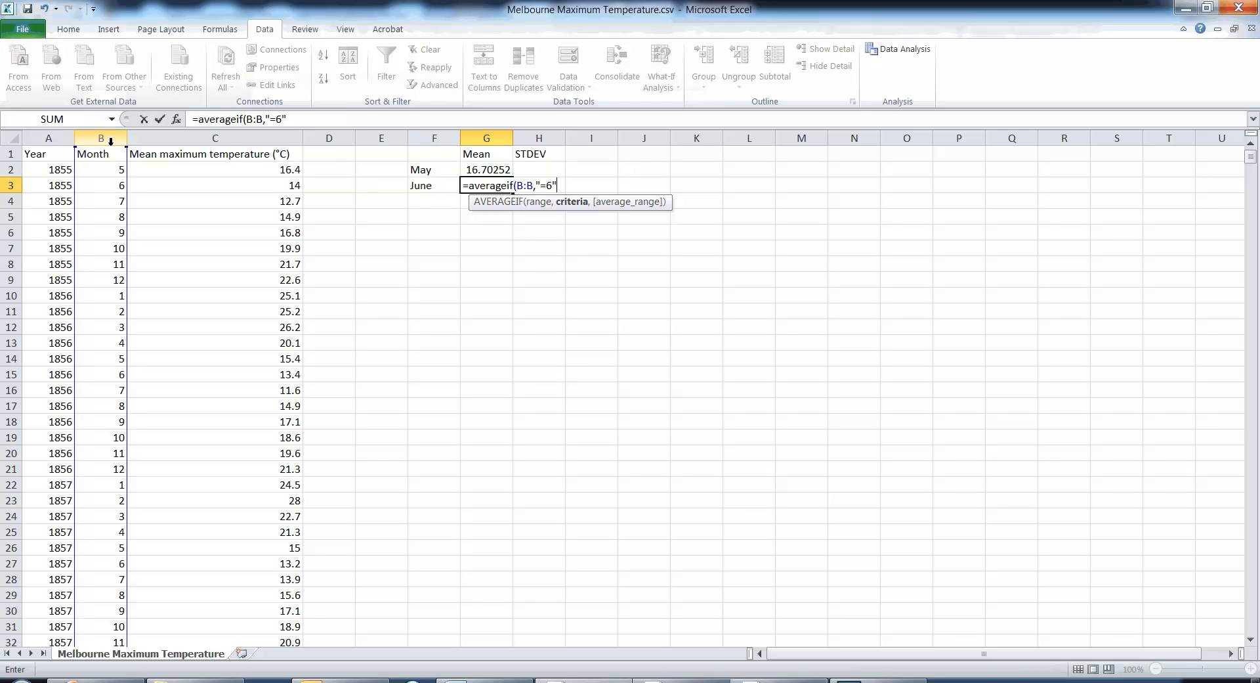
- Replace the criteria in the June formula with cell B3 and complete it with average range C:C
{"action": "key", "text": "BackSpace"}
{"action": "key", "text": "BackSpace"}
{"action": "key", "text": "BackSpace"}
{"action": "key", "text": "BackSpace"}
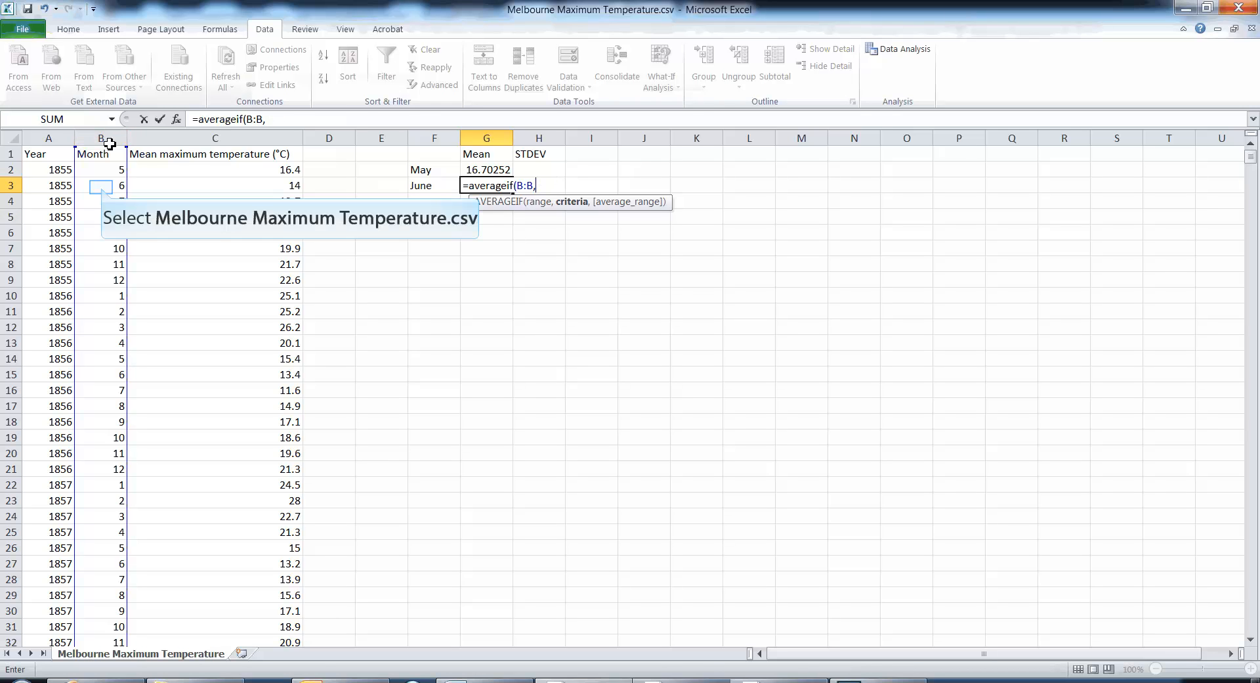
{"action": "left_click", "coordinate": [103, 188]}
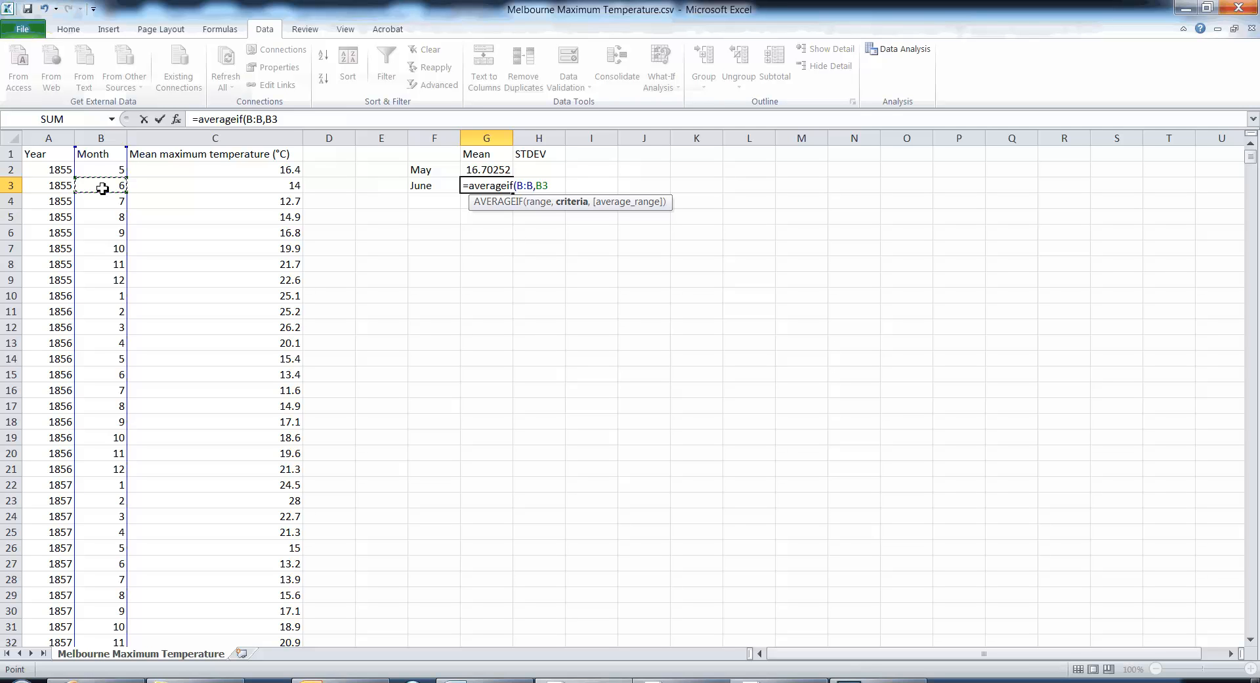
{"action": "type", "text": ","}
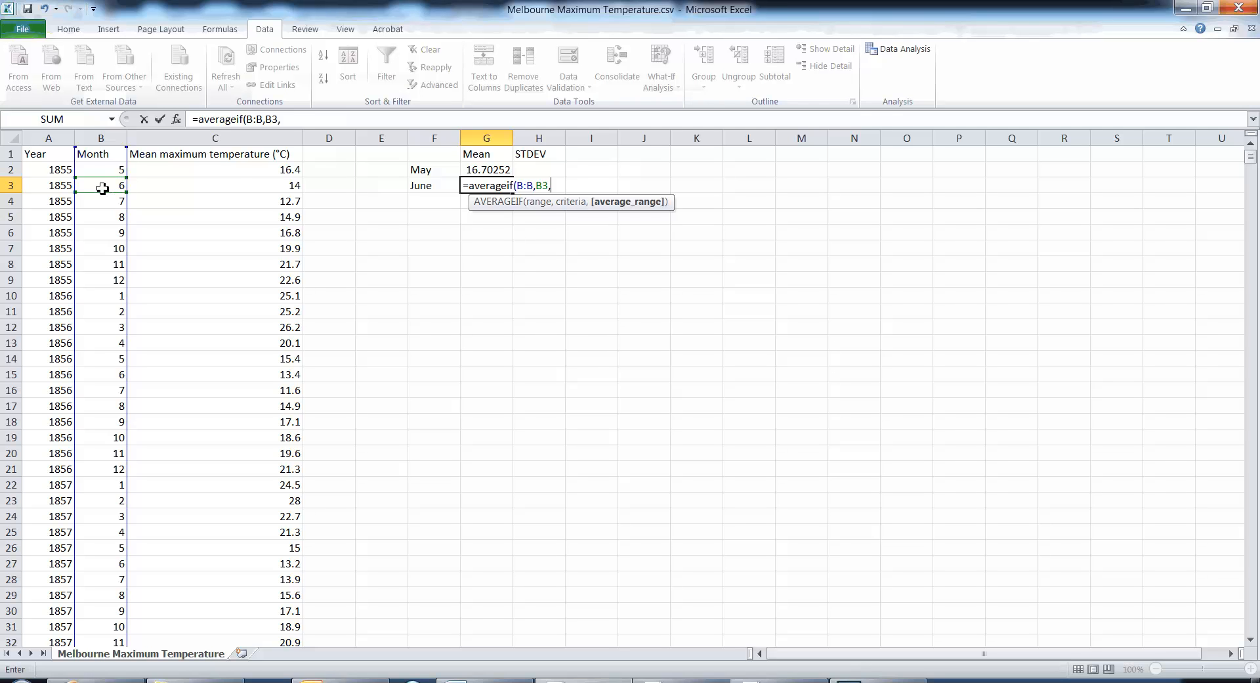
{"action": "left_click", "coordinate": [259, 141]}
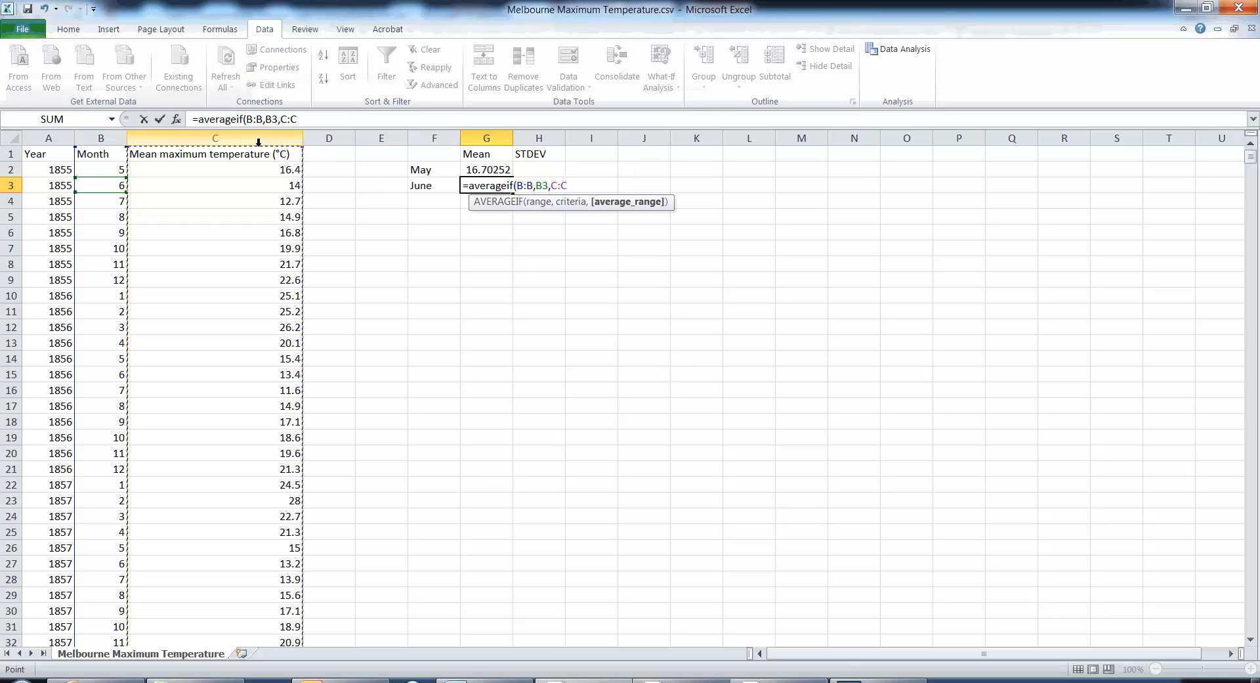
{"action": "key", "text": "Return"}
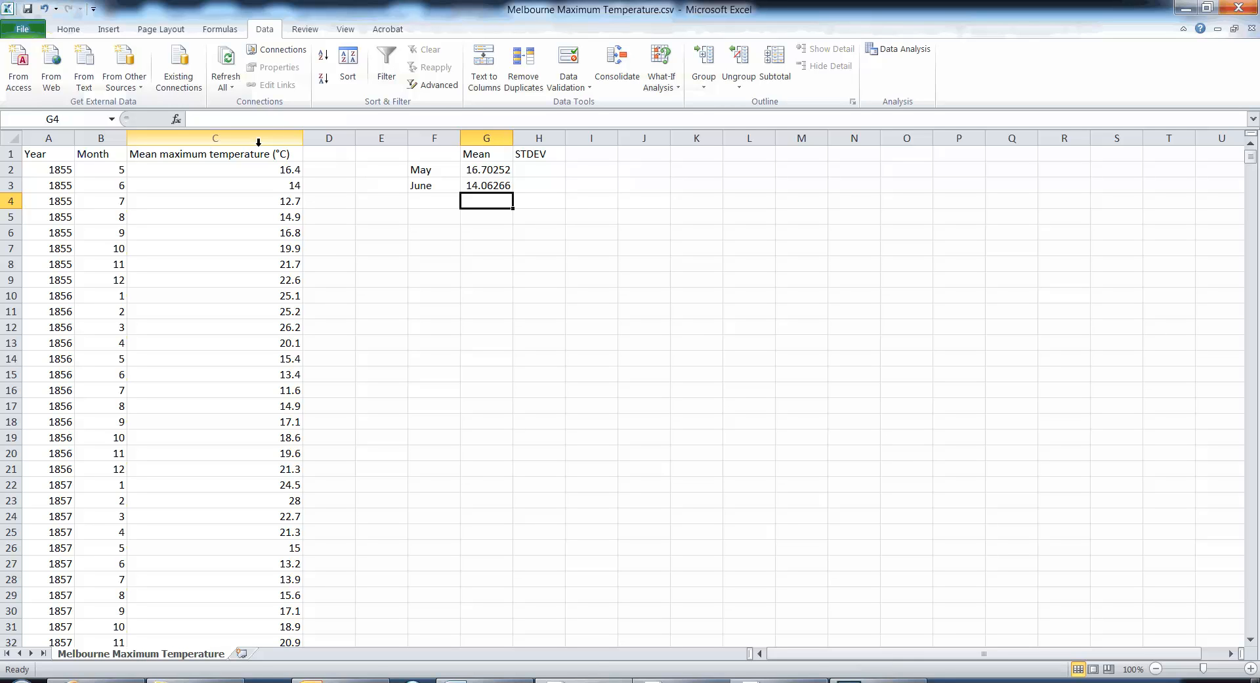
{"action": "key", "text": "Right"}
{"action": "key", "text": "Up"}
{"action": "key", "text": "Up"}
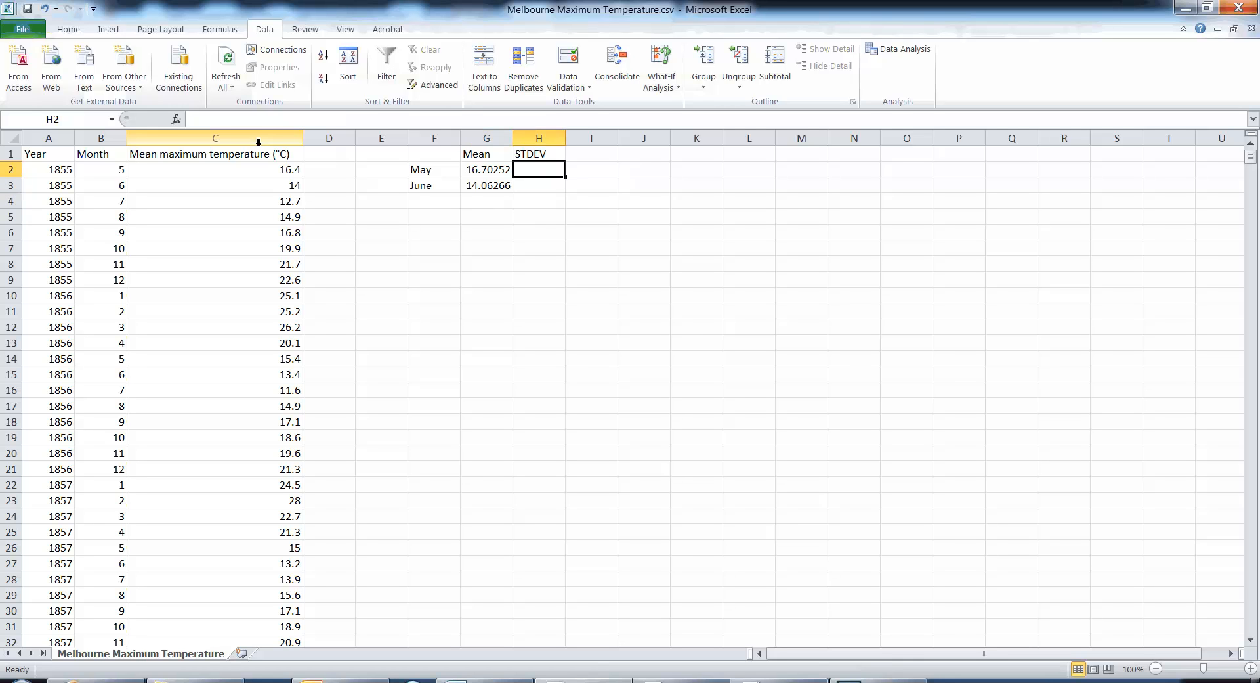
{"action": "type", "text": "=stdev"}
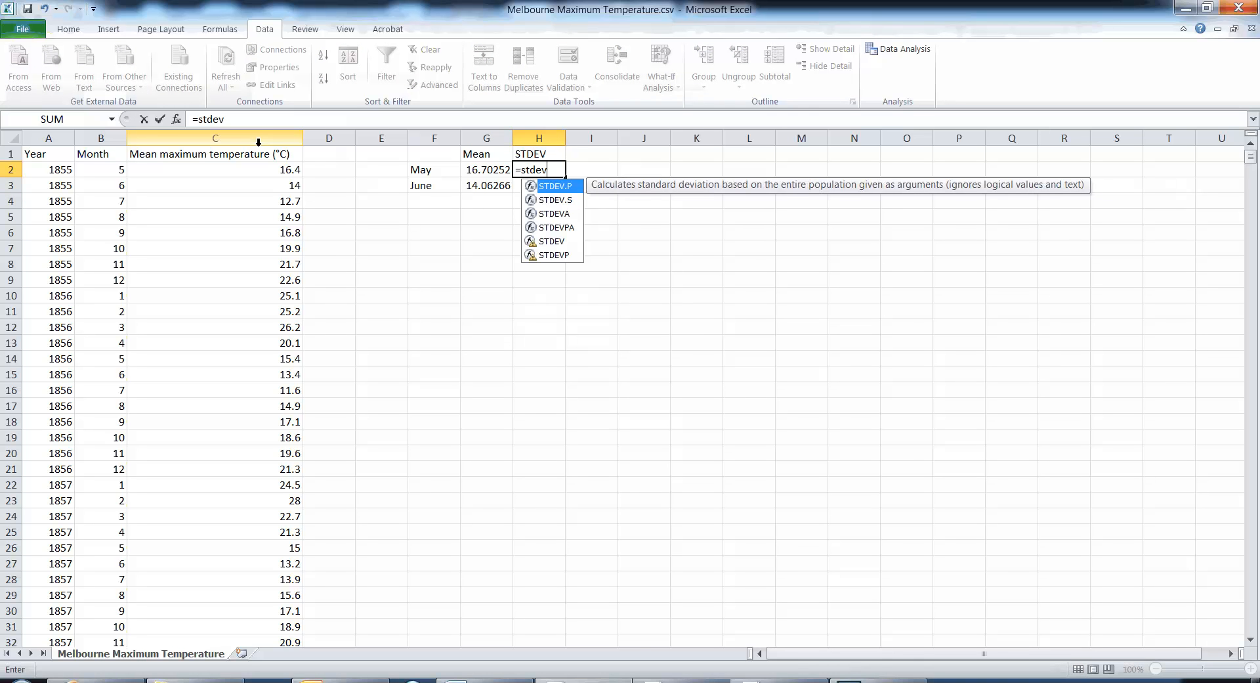
{"action": "type", "text": "if"}
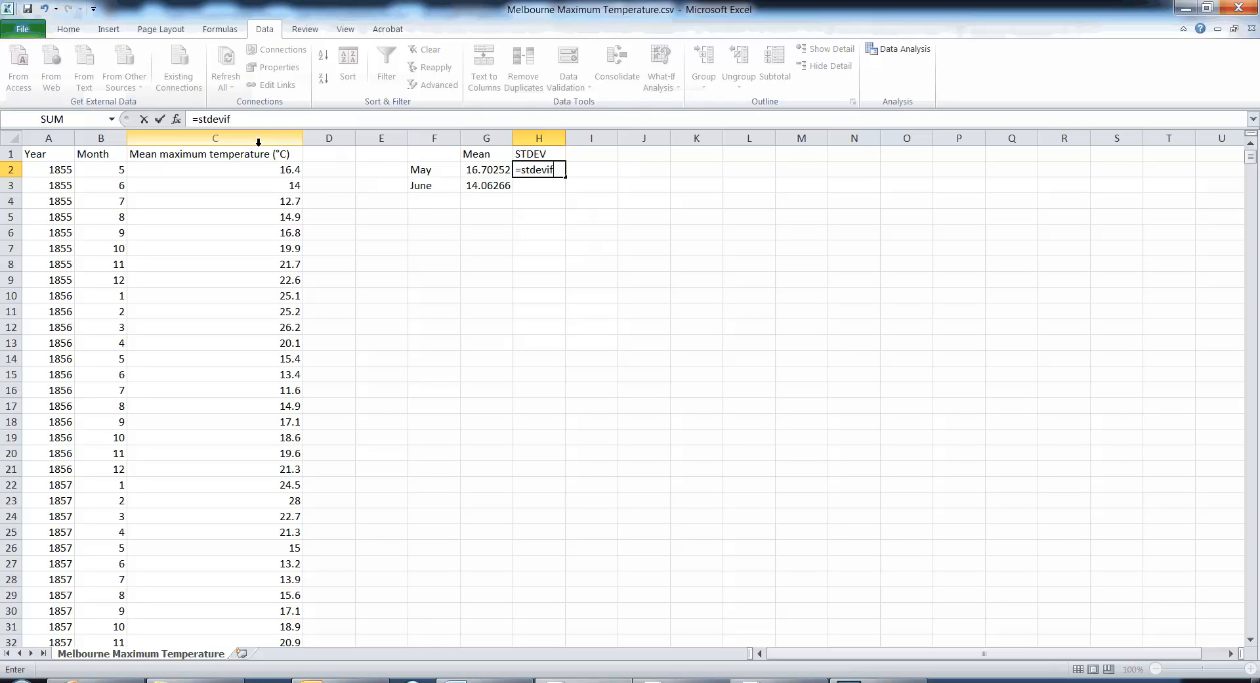
{"action": "key", "text": "BackSpace"}
{"action": "key", "text": "BackSpace"}
{"action": "key", "text": "BackSpace"}
{"action": "key", "text": "BackSpace"}
{"action": "key", "text": "BackSpace"}
{"action": "key", "text": "BackSpace"}
{"action": "key", "text": "BackSpace"}
{"action": "key", "text": "BackSpace"}
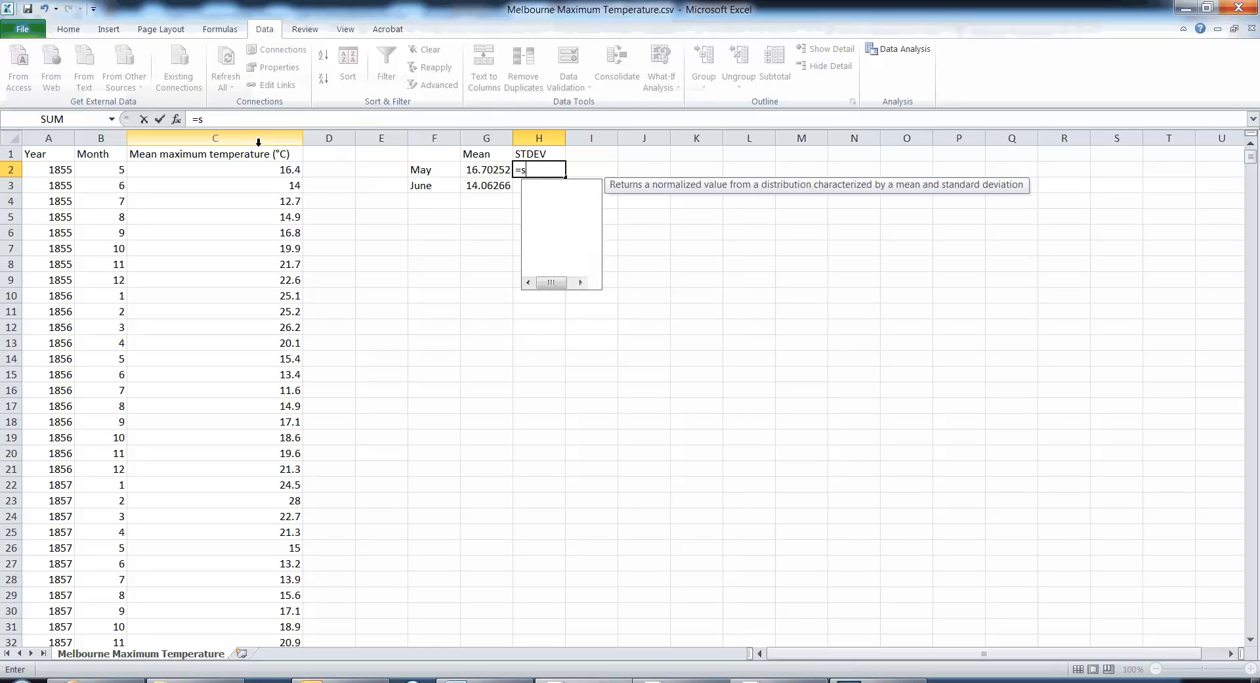
{"action": "left_click", "coordinate": [422, 203]}
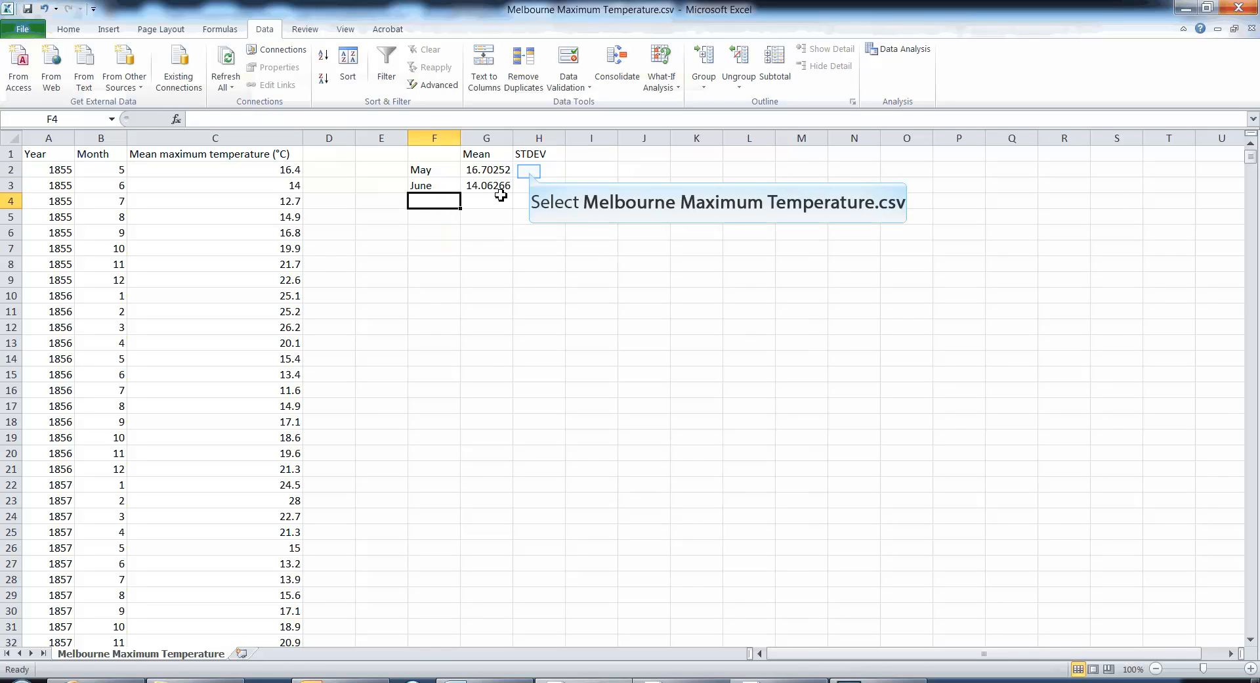
{"action": "left_click", "coordinate": [531, 172]}
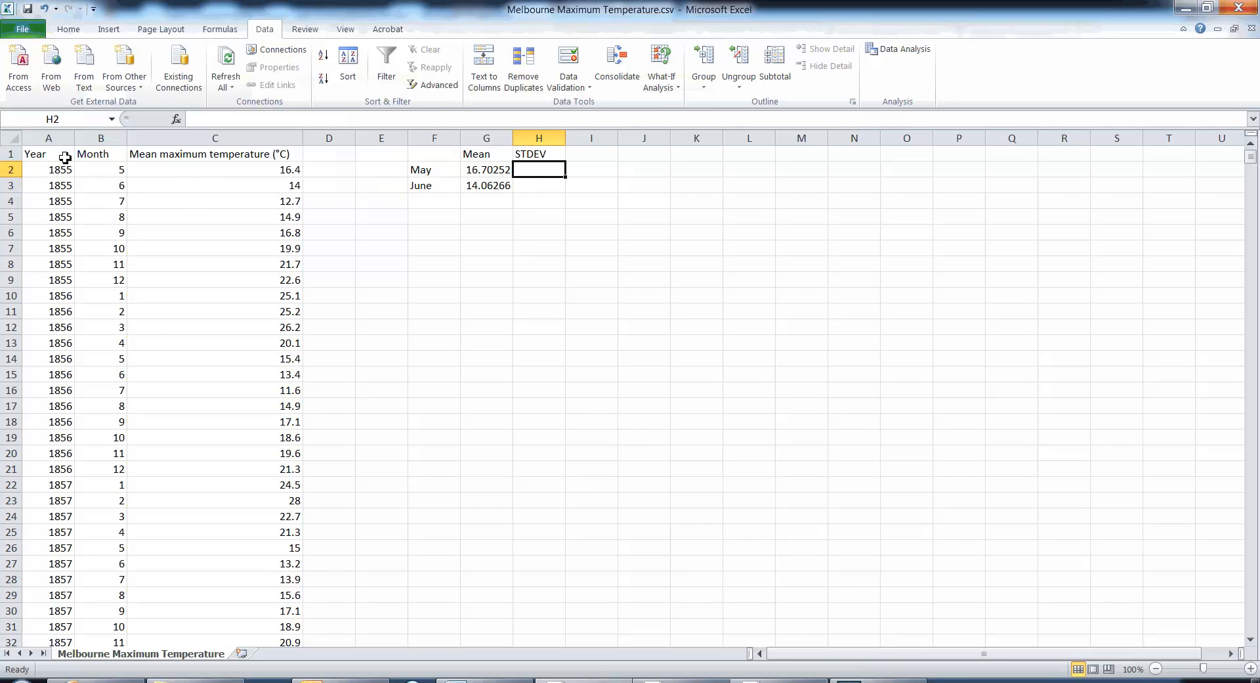
- Turn on filtering for the whole sheet and filter the Month column to show only 5
{"action": "left_click", "coordinate": [14, 138]}
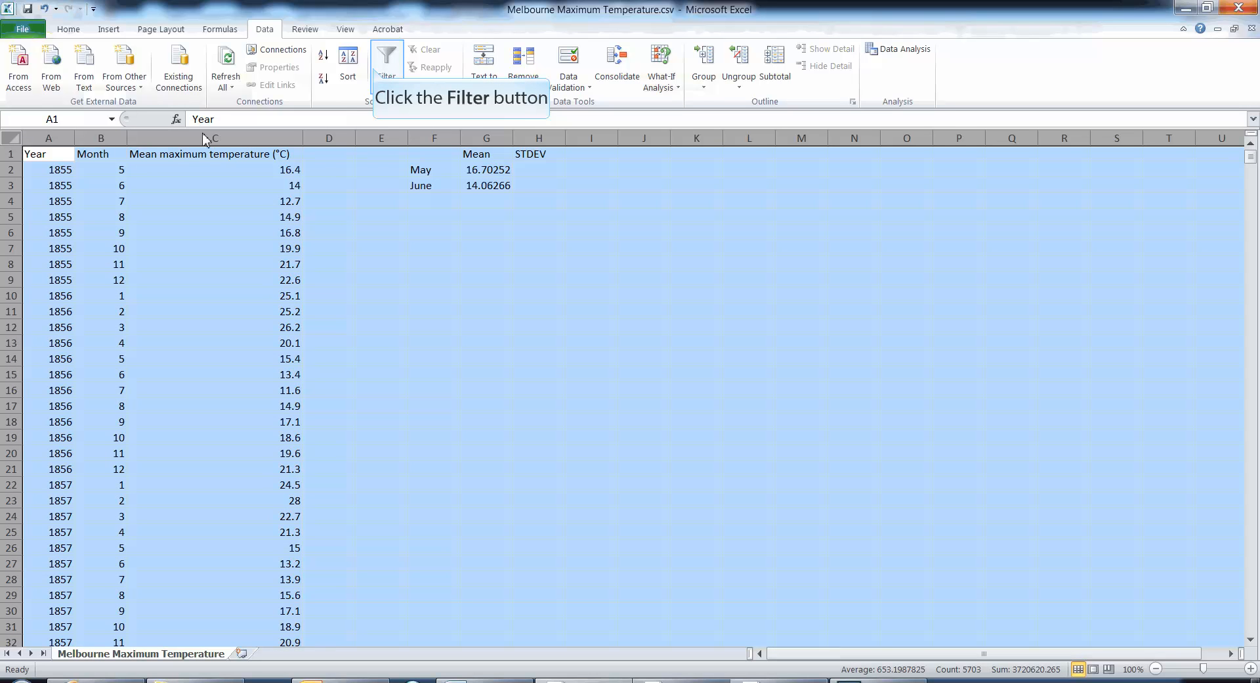
{"action": "left_click", "coordinate": [375, 73]}
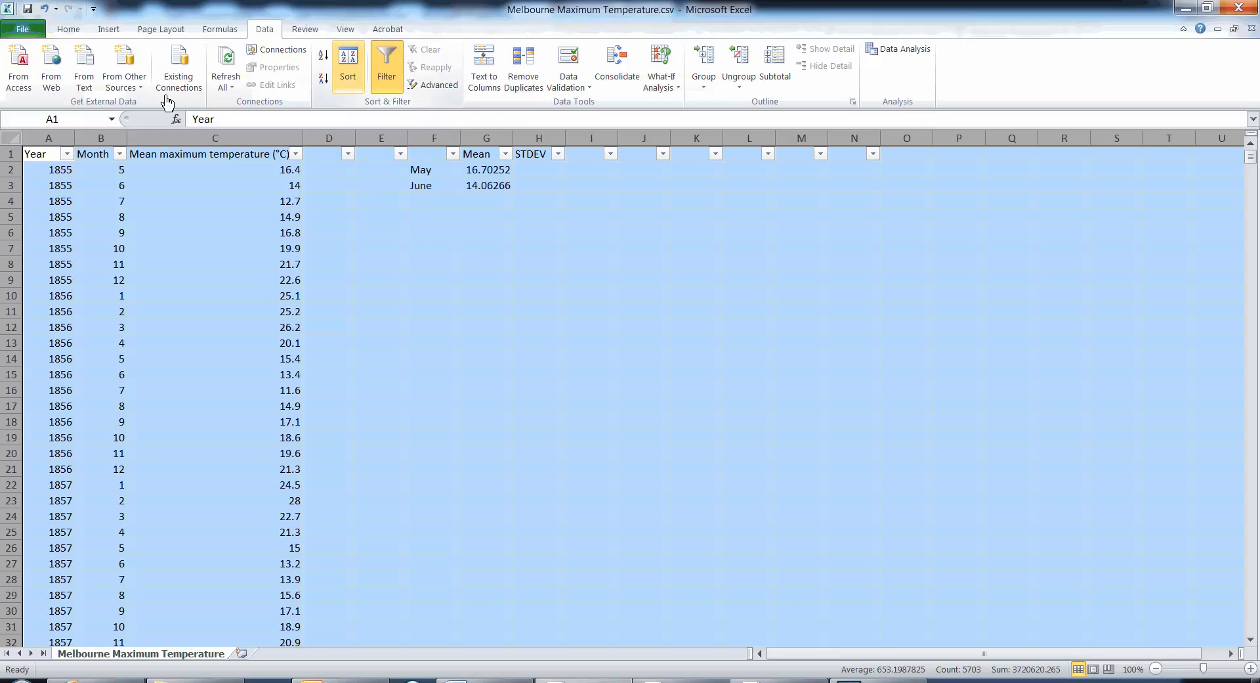
{"action": "left_click", "coordinate": [121, 154]}
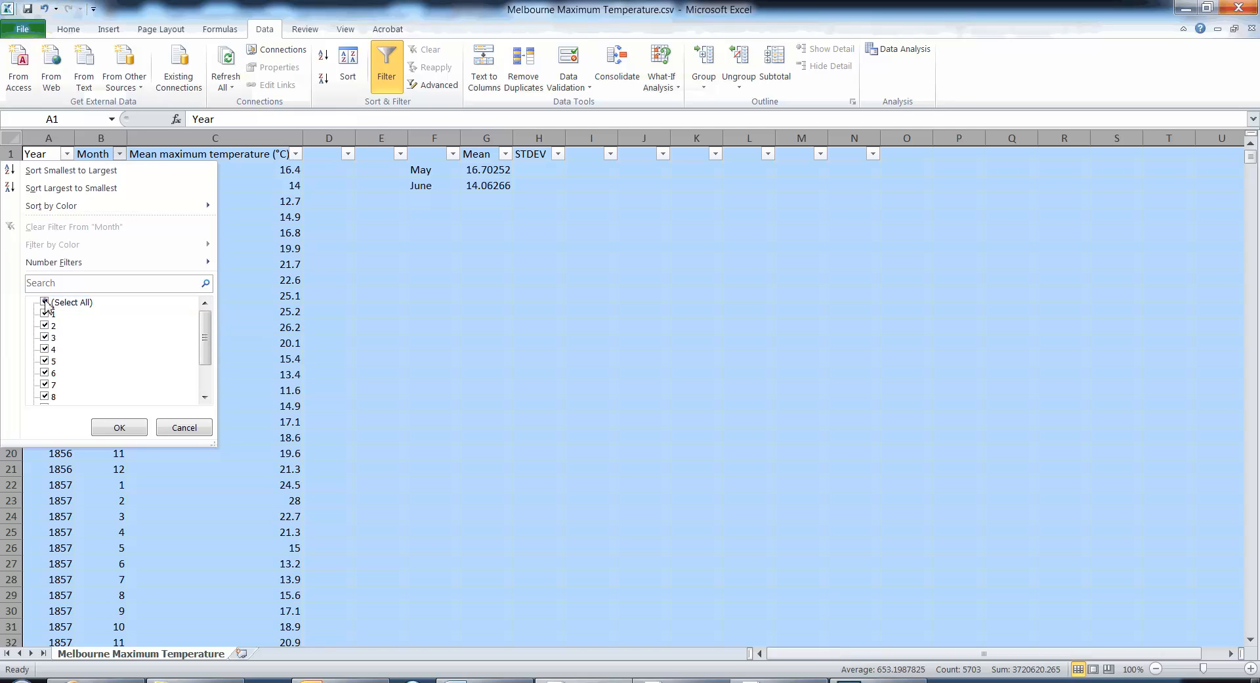
{"action": "left_click", "coordinate": [45, 302]}
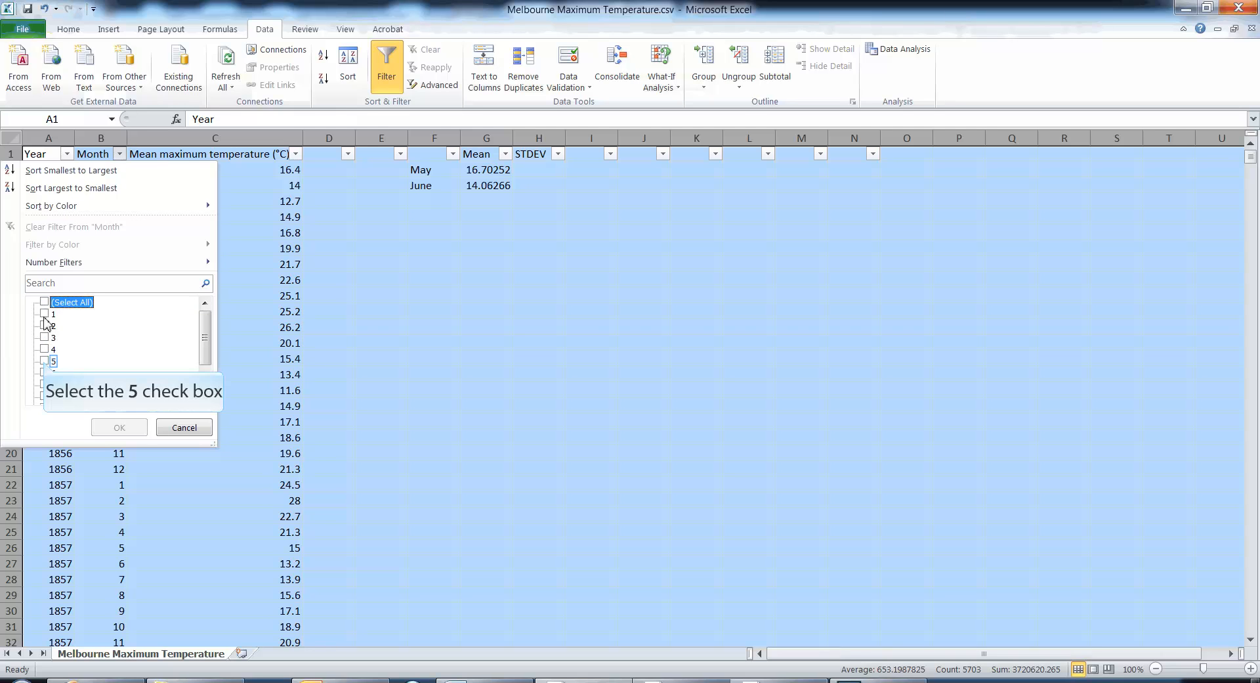
{"action": "left_click", "coordinate": [44, 361]}
{"action": "left_click", "coordinate": [117, 428]}
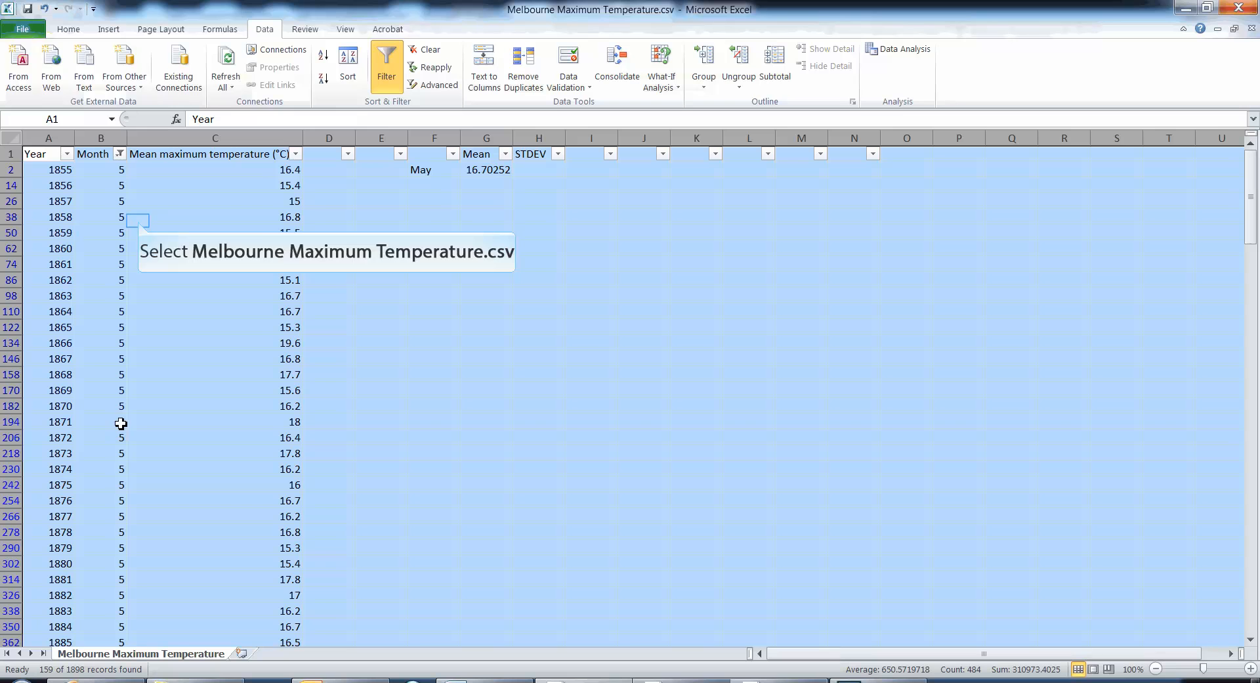
{"action": "left_click", "coordinate": [139, 222]}
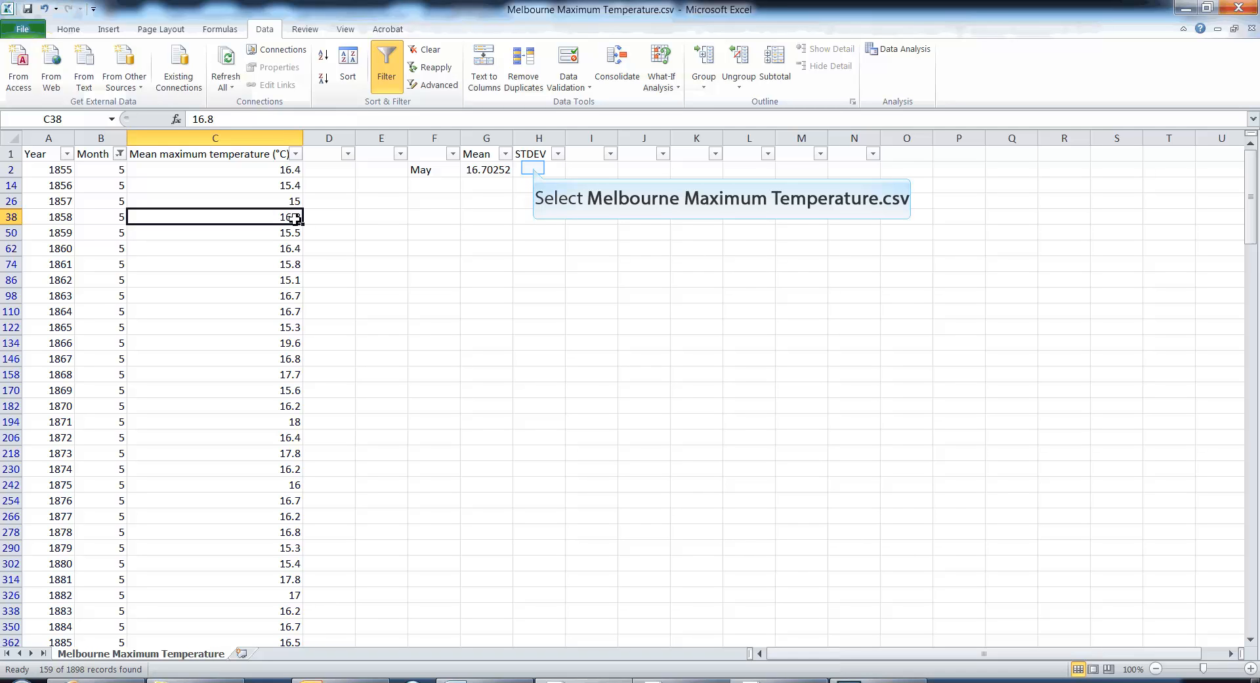
- Try a STDEV formula for May in cell H2 over the filtered range B2:B110, and erase it back to "=s"
{"action": "left_click", "coordinate": [535, 170]}
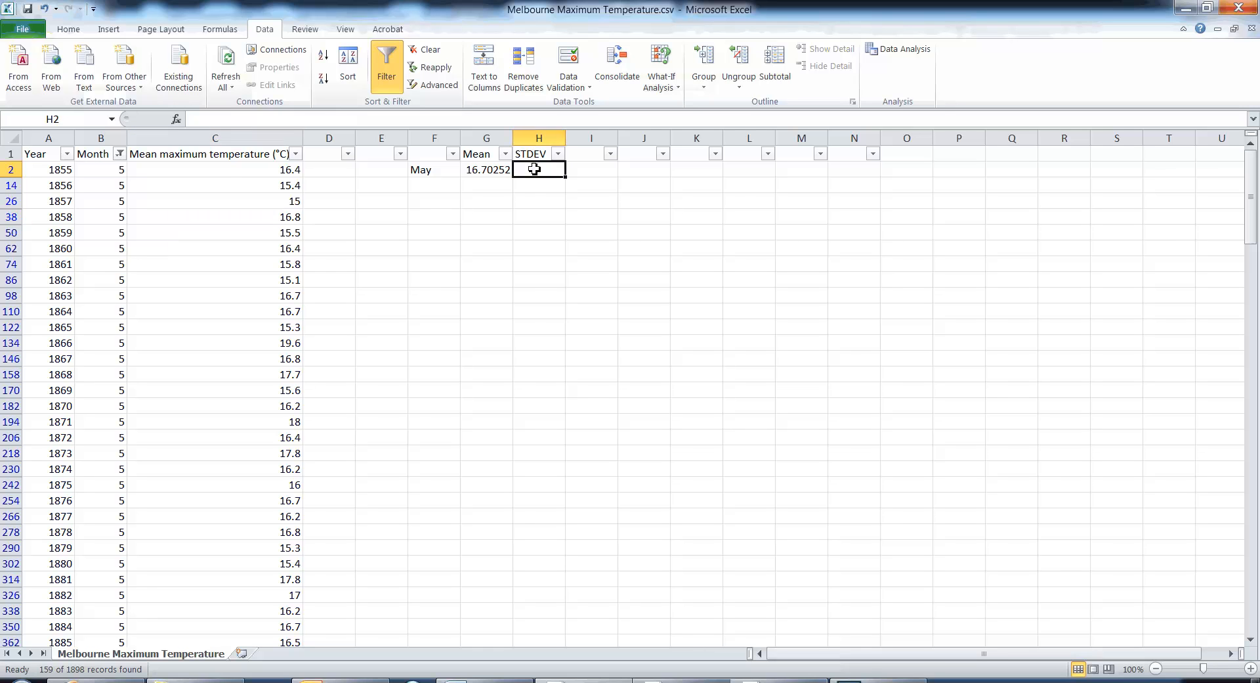
{"action": "type", "text": "=stde"}
{"action": "key", "text": "BackSpace"}
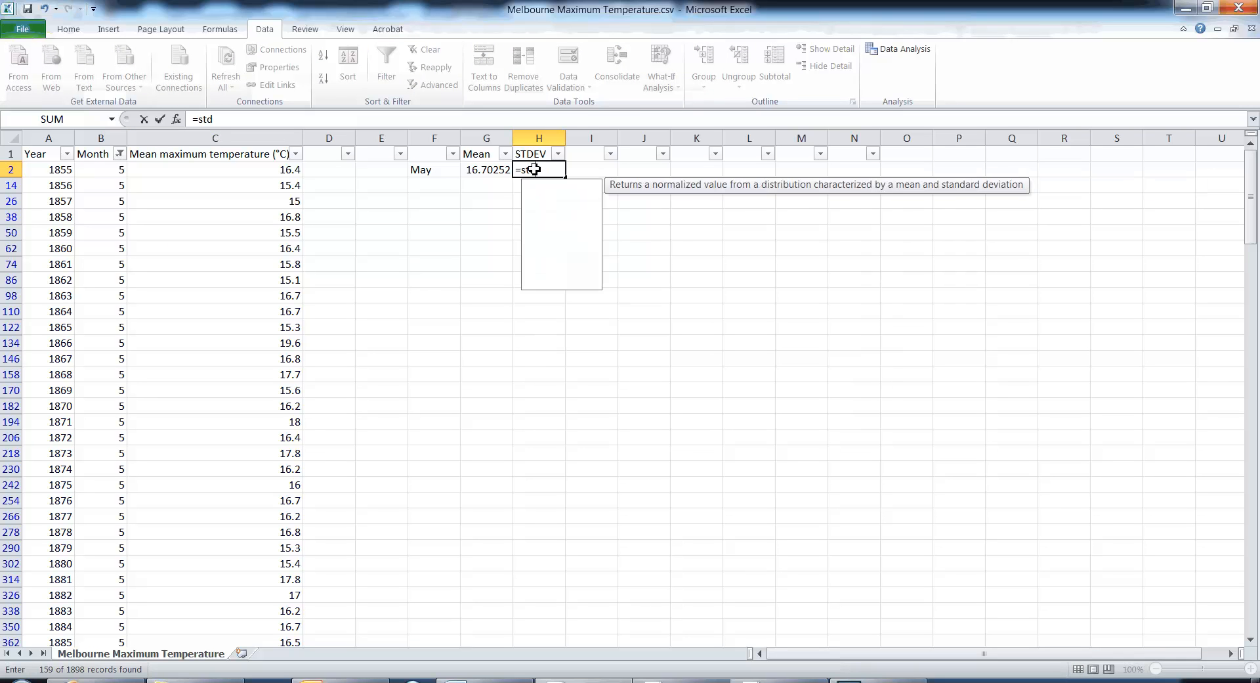
{"action": "type", "text": "ev("}
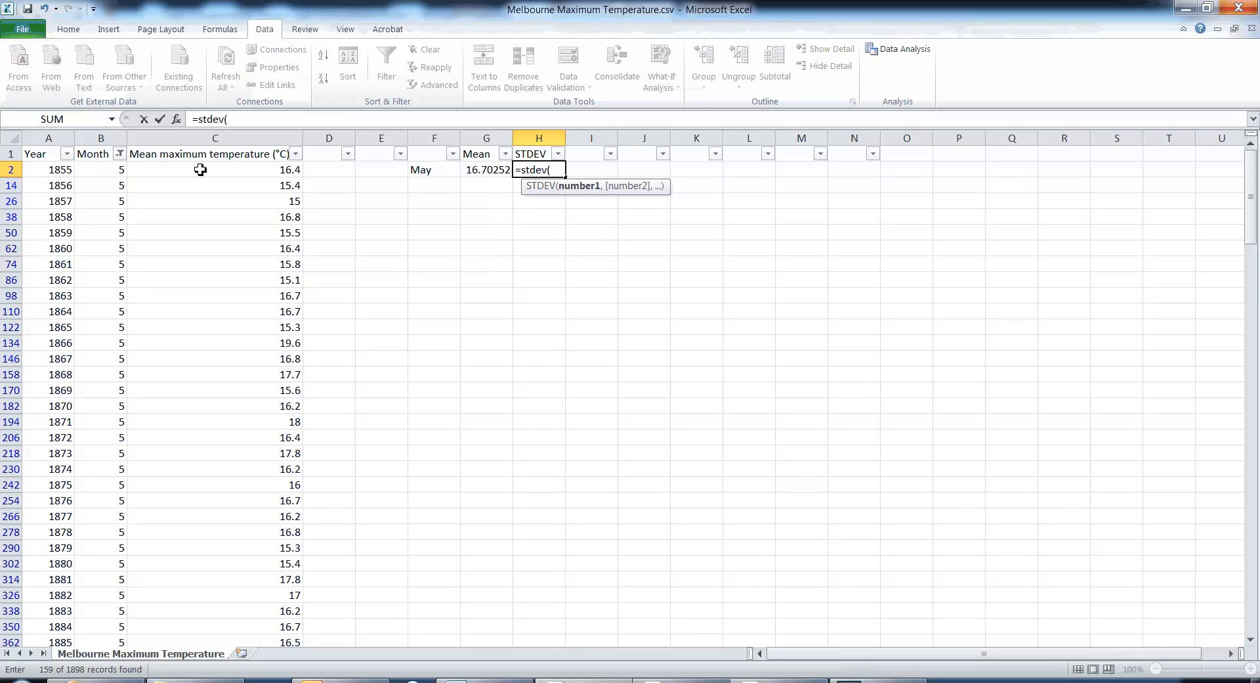
{"action": "left_click_drag", "start_coordinate": [122, 172], "coordinate": [110, 308]}
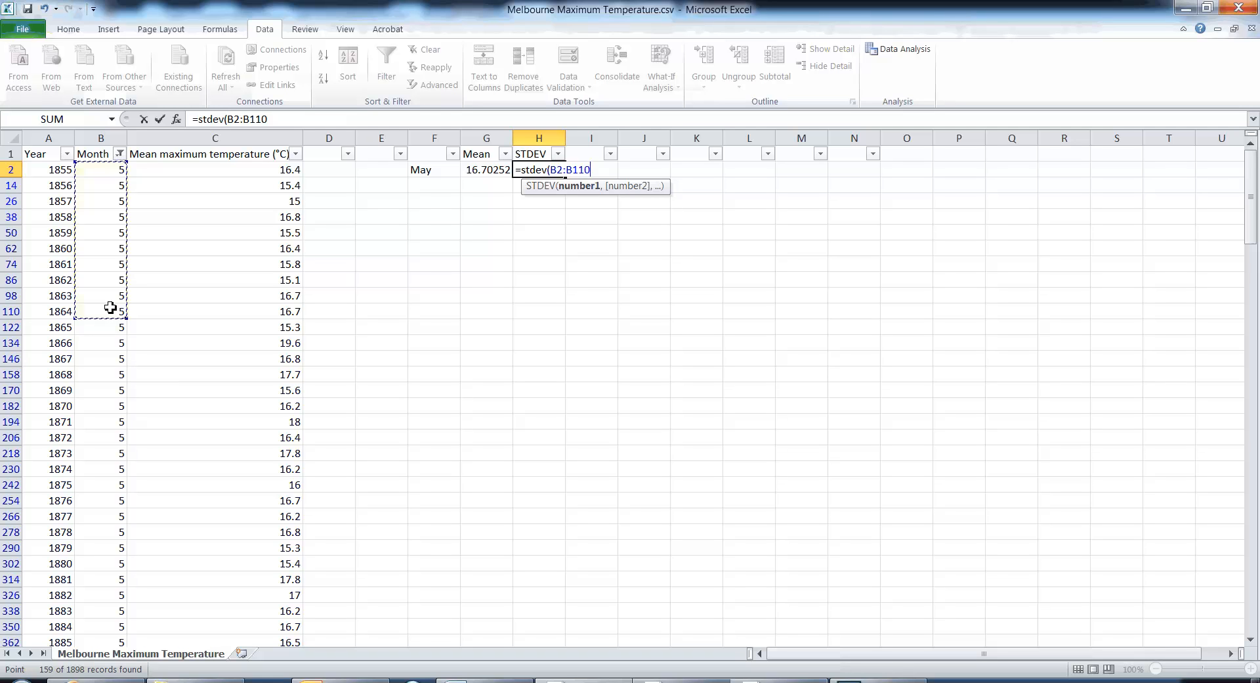
{"action": "key", "text": "BackSpace"}
{"action": "key", "text": "BackSpace"}
{"action": "key", "text": "BackSpace"}
{"action": "key", "text": "BackSpace"}
{"action": "key", "text": "BackSpace"}
{"action": "key", "text": "BackSpace"}
{"action": "key", "text": "BackSpace"}
{"action": "key", "text": "BackSpace"}
{"action": "key", "text": "BackSpace"}
{"action": "key", "text": "BackSpace"}
{"action": "key", "text": "BackSpace"}
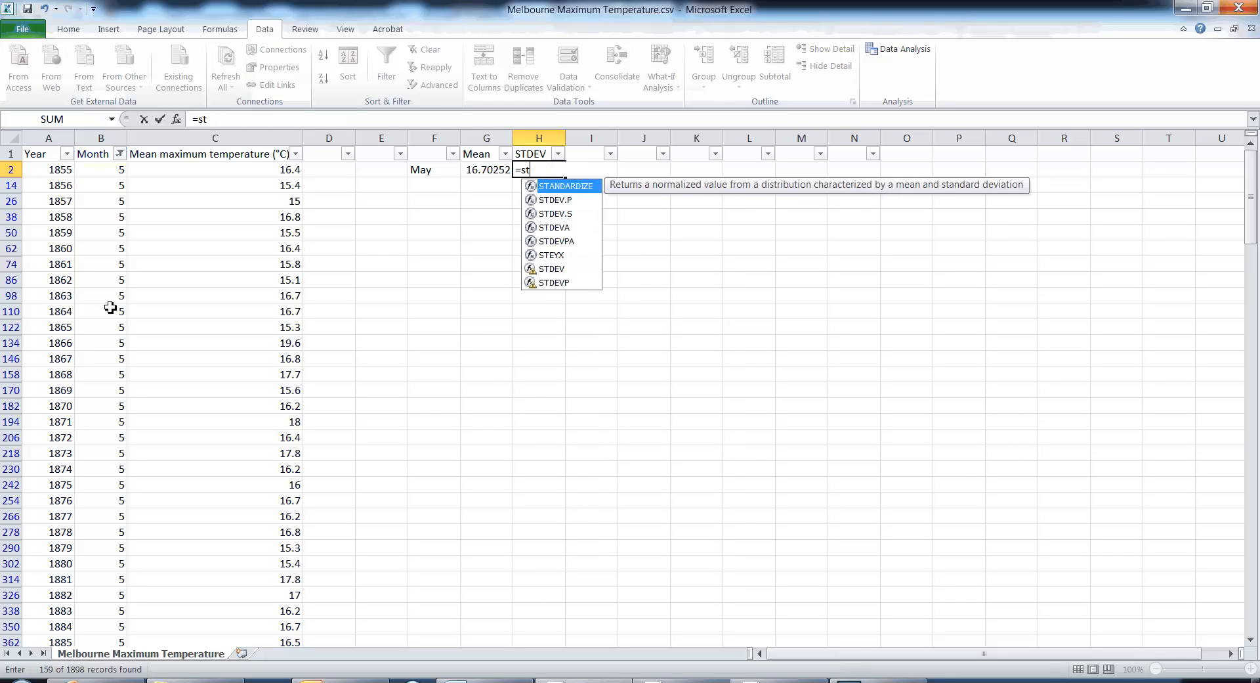
{"action": "key", "text": "BackSpace"}
- Complete the formula in H2 as SUBTOTAL with function 107 (STDEV.S) over range B2:B1898, and select that cell to check it
{"action": "type", "text": "ubtotal"}
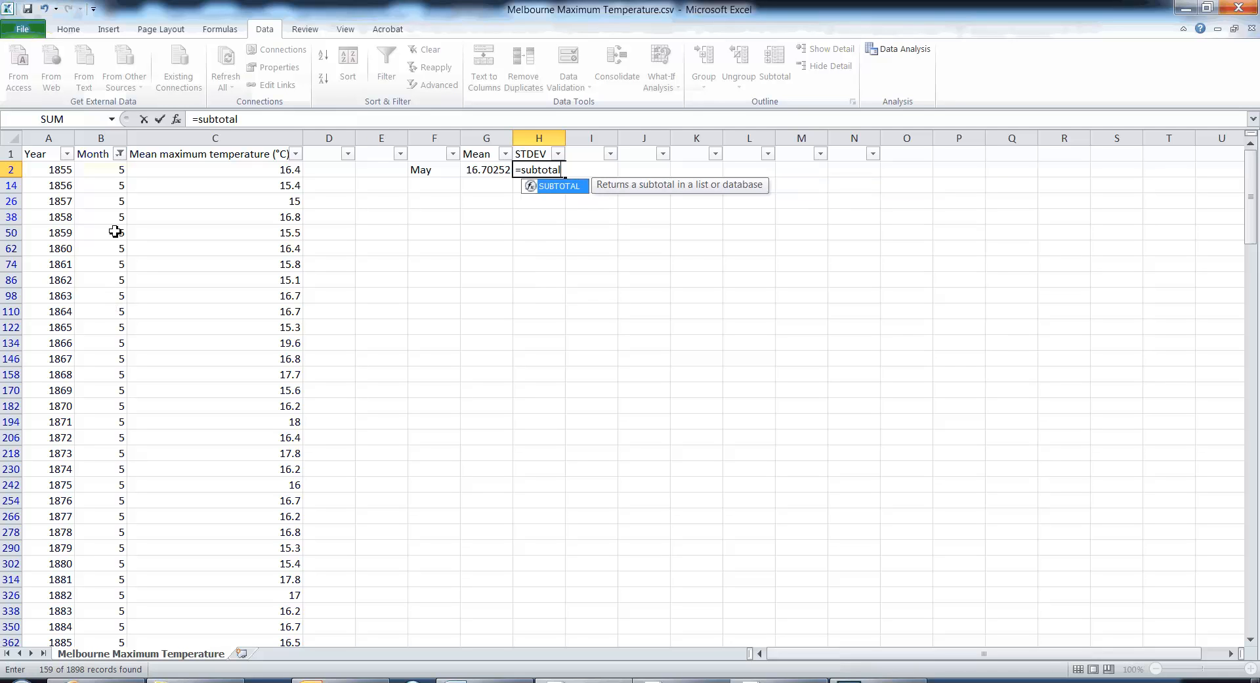
{"action": "type", "text": "("}
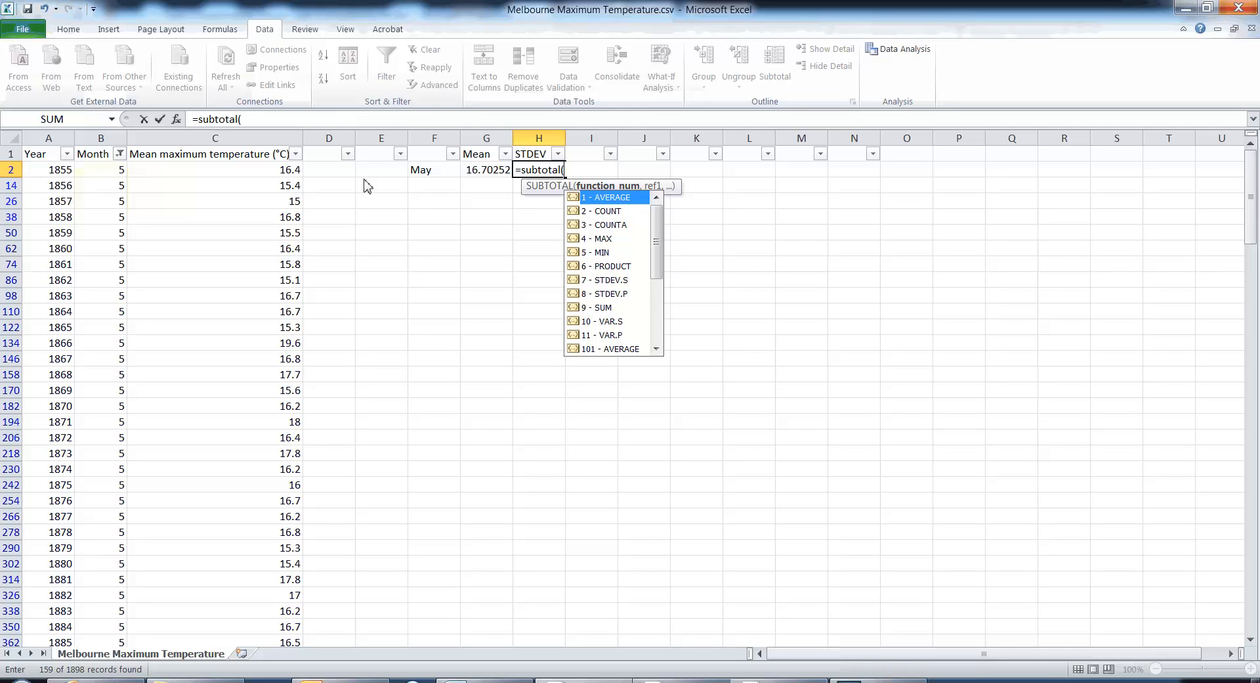
{"action": "left_click_drag", "start_coordinate": [657, 266], "coordinate": [654, 335]}
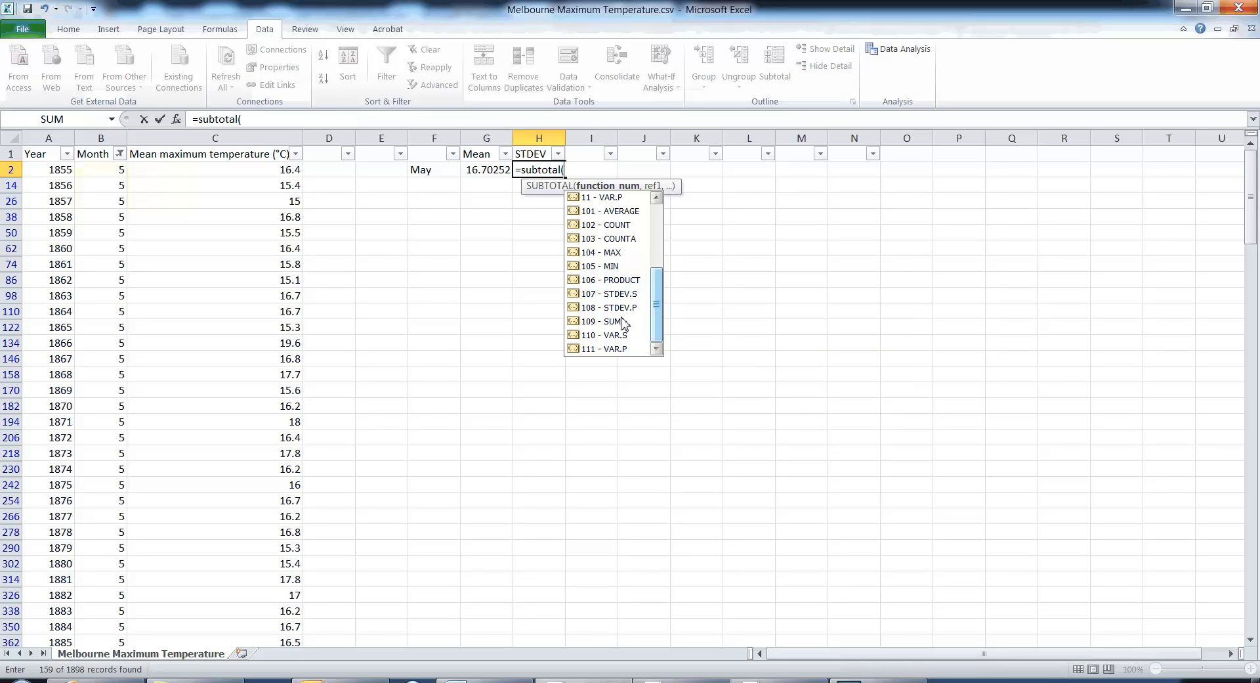
{"action": "double_click", "coordinate": [617, 294]}
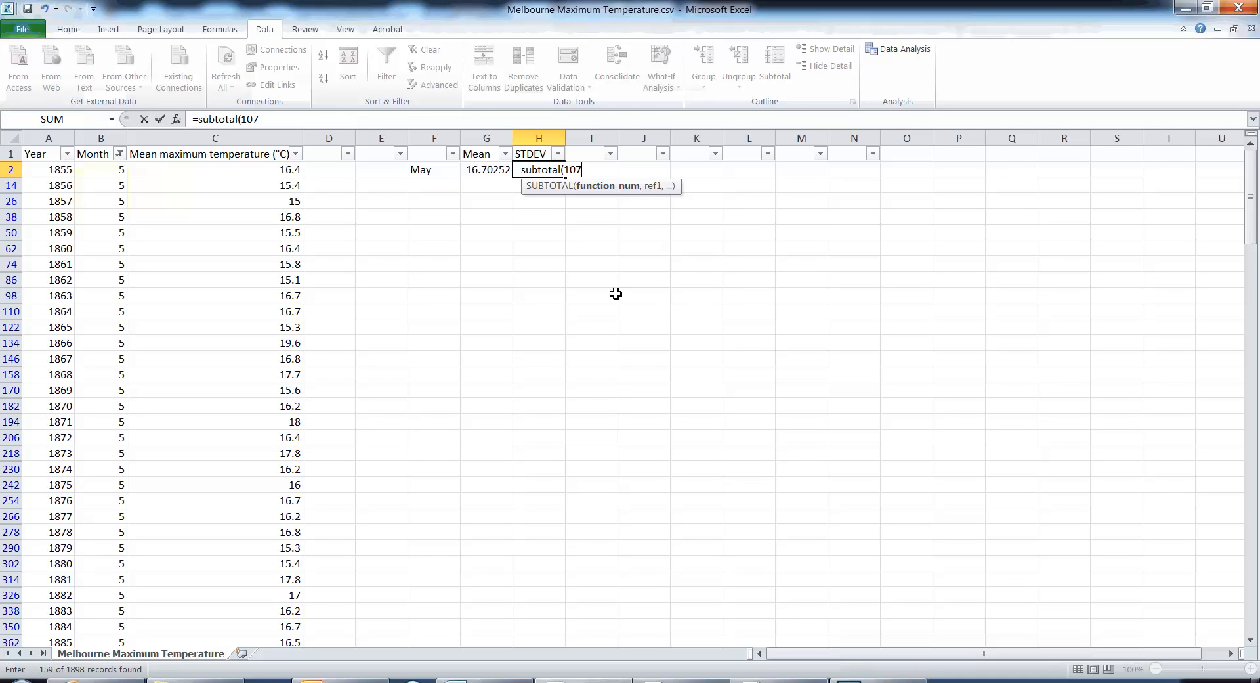
{"action": "type", "text": ","}
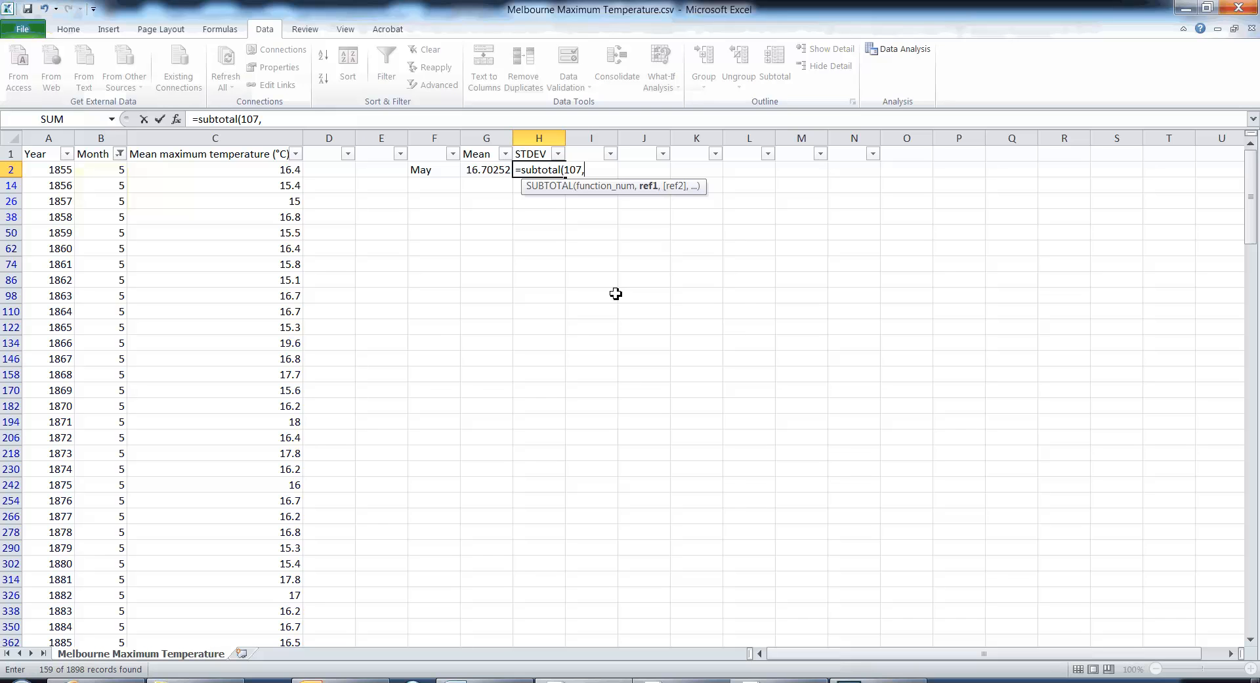
{"action": "left_click_drag", "start_coordinate": [105, 172], "coordinate": [99, 580]}
{"action": "key", "text": "Return"}
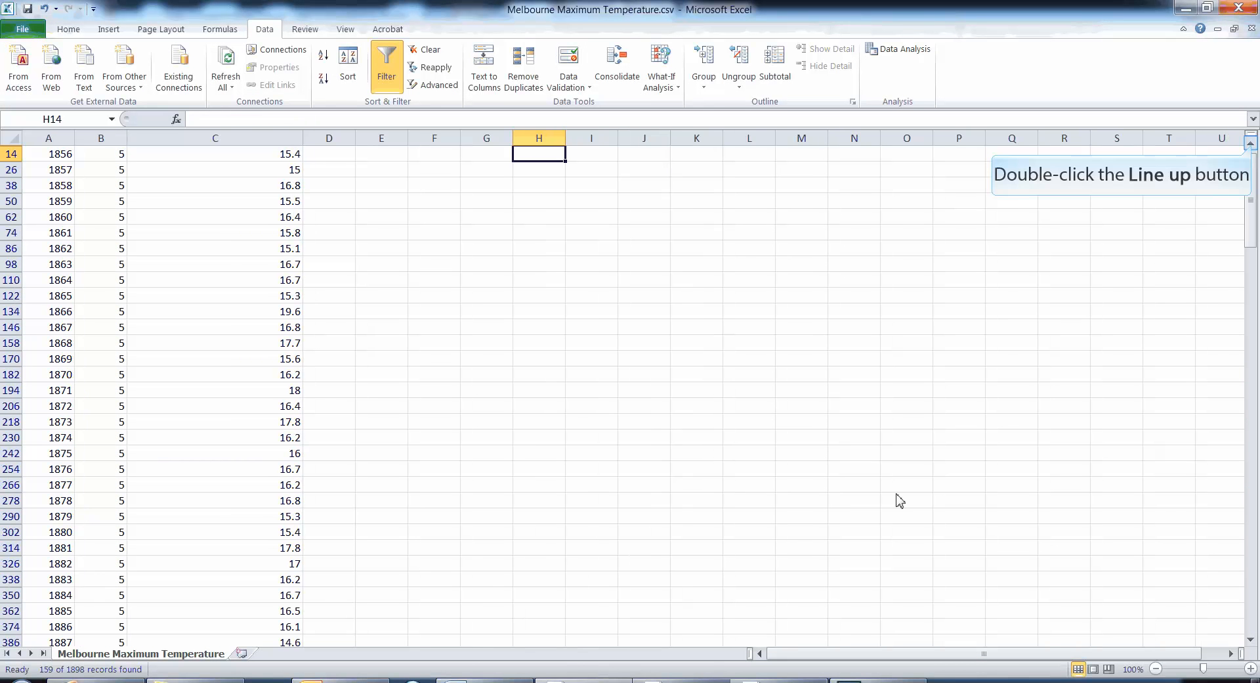
{"action": "double_click", "coordinate": [1252, 145]}
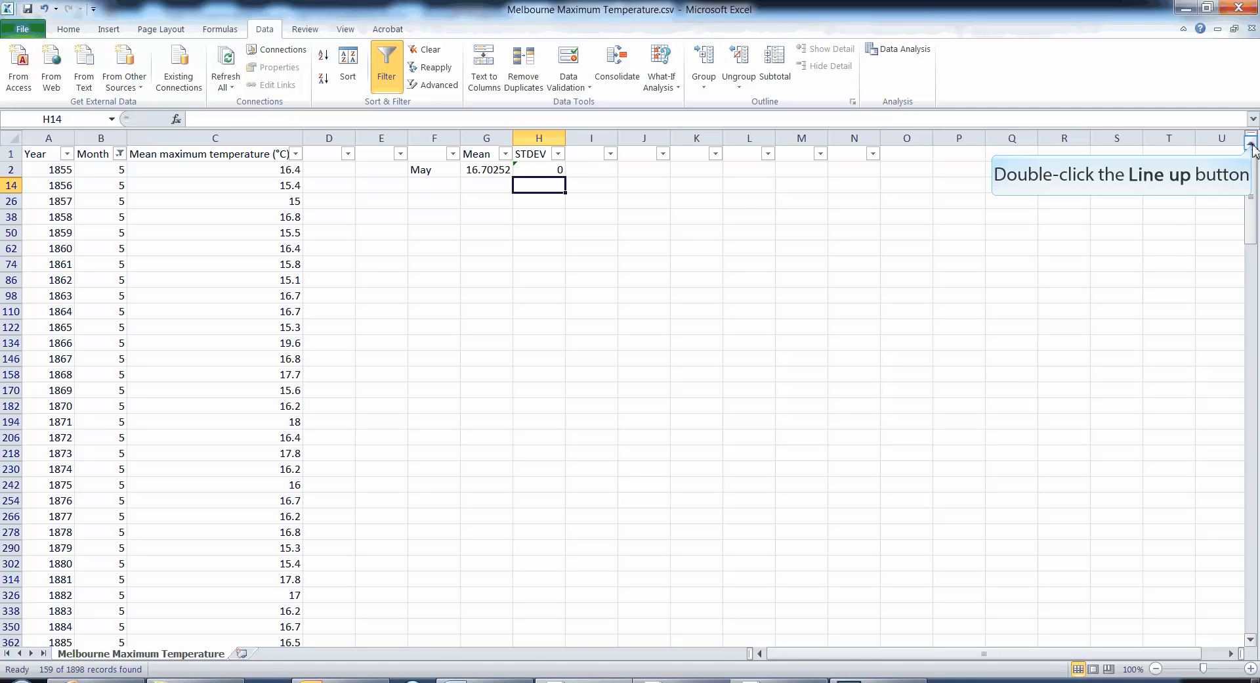
{"action": "left_click", "coordinate": [547, 171]}
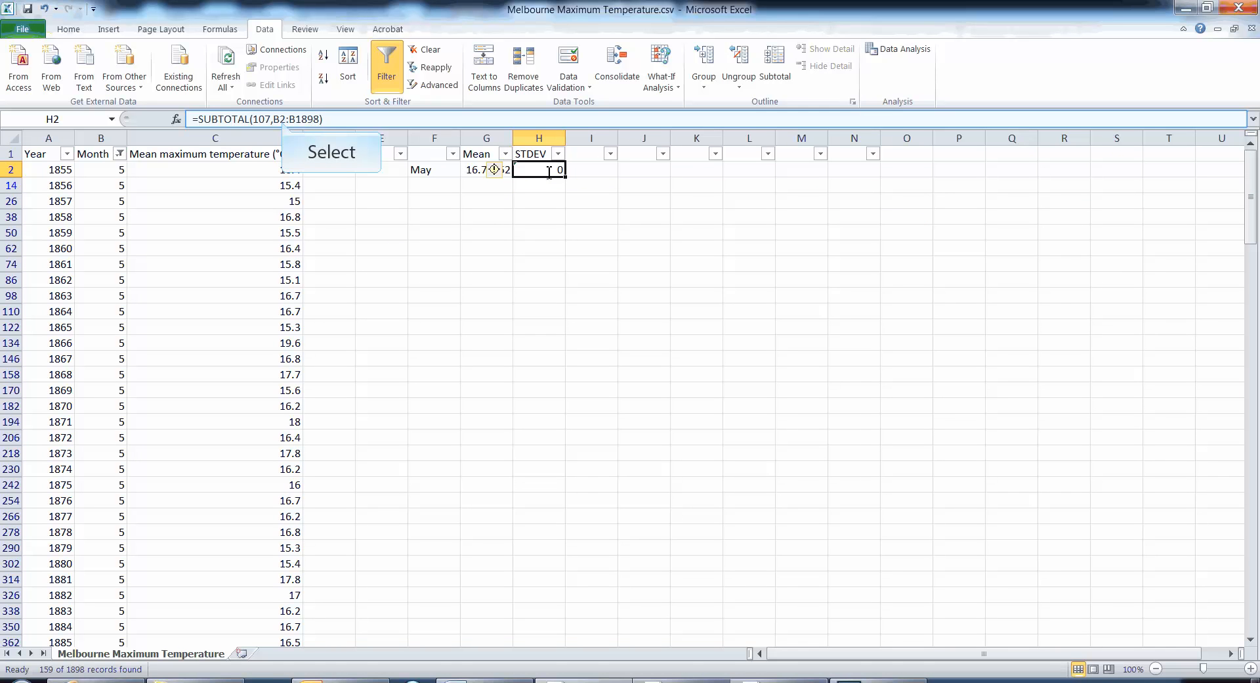
- Change the range of the SUBTOTAL formula in H2 to C2:C1898
{"action": "left_click", "coordinate": [285, 124]}
{"action": "key", "text": "BackSpace"}
{"action": "type", "text": "C"}
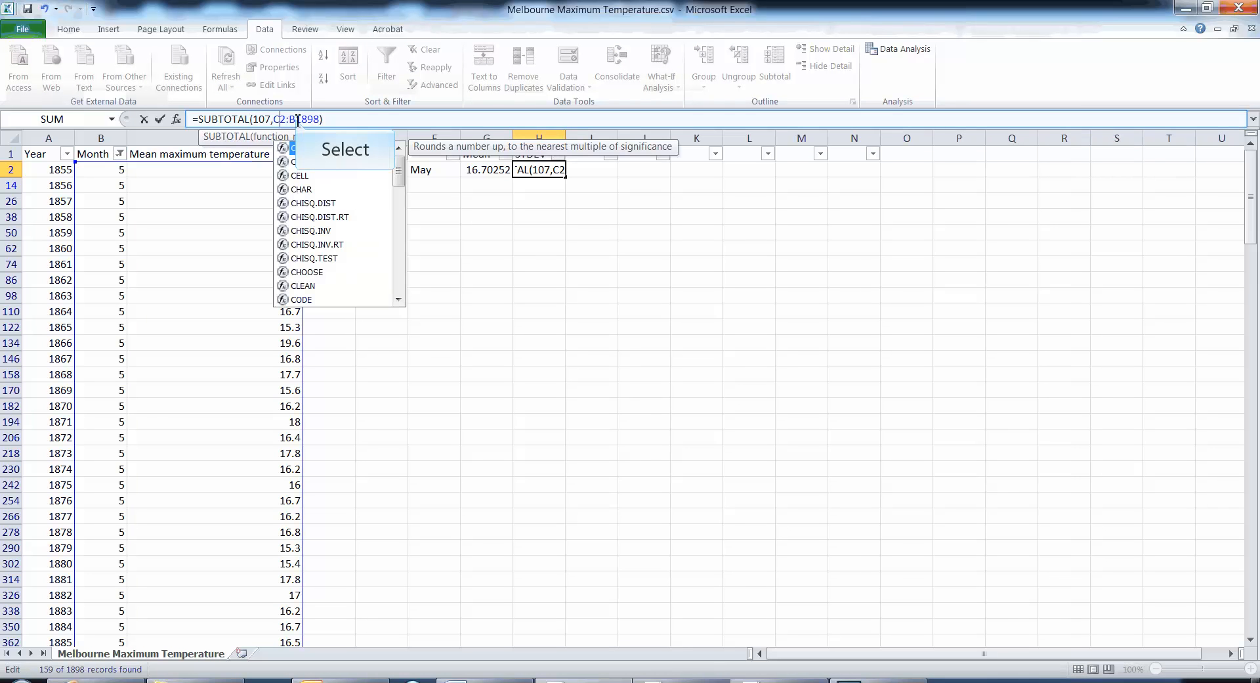
{"action": "key", "text": "BackSpace"}
{"action": "type", "text": "C"}
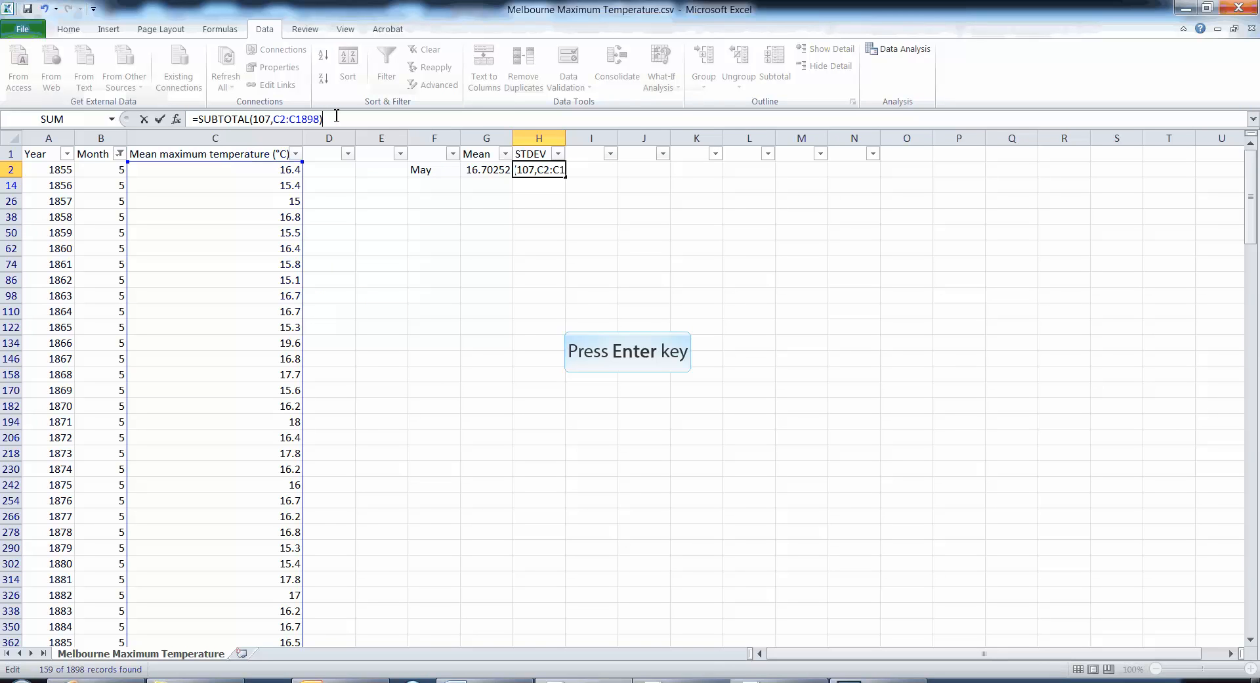
{"action": "key", "text": "Return"}
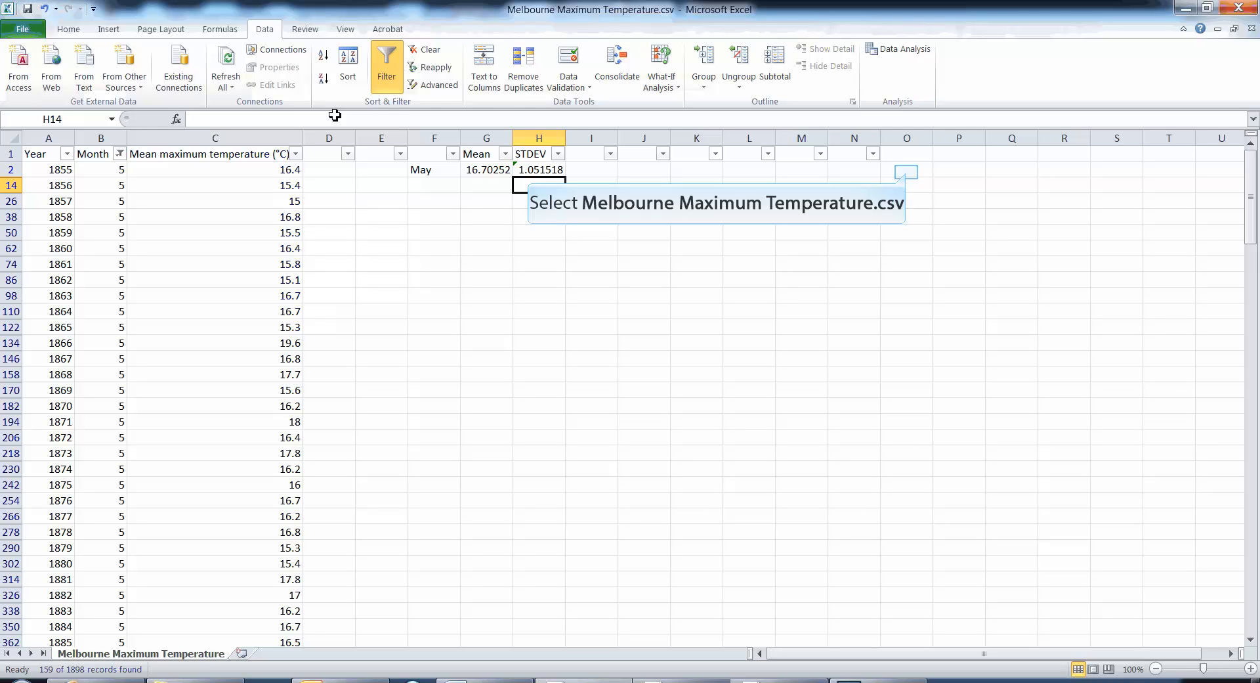
- Note the May standard deviation as 1.05 in cell O2
{"action": "left_click", "coordinate": [908, 173]}
{"action": "type", "text": "1.05"}
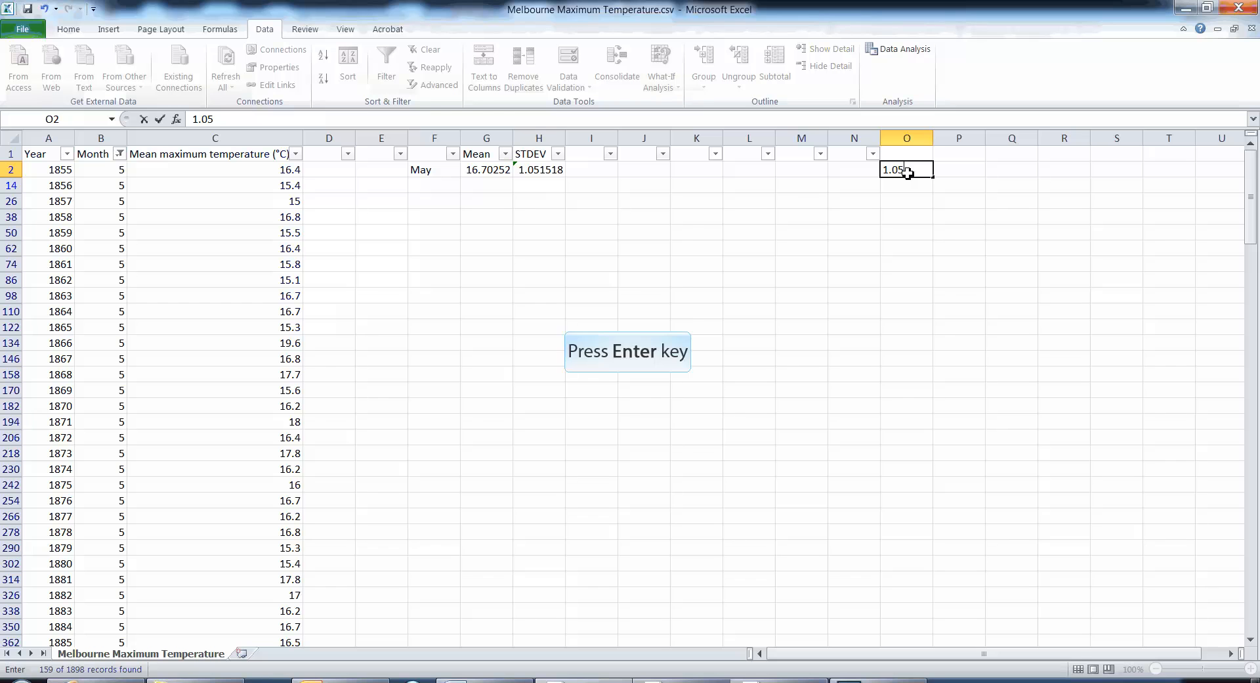
{"action": "key", "text": "Return"}
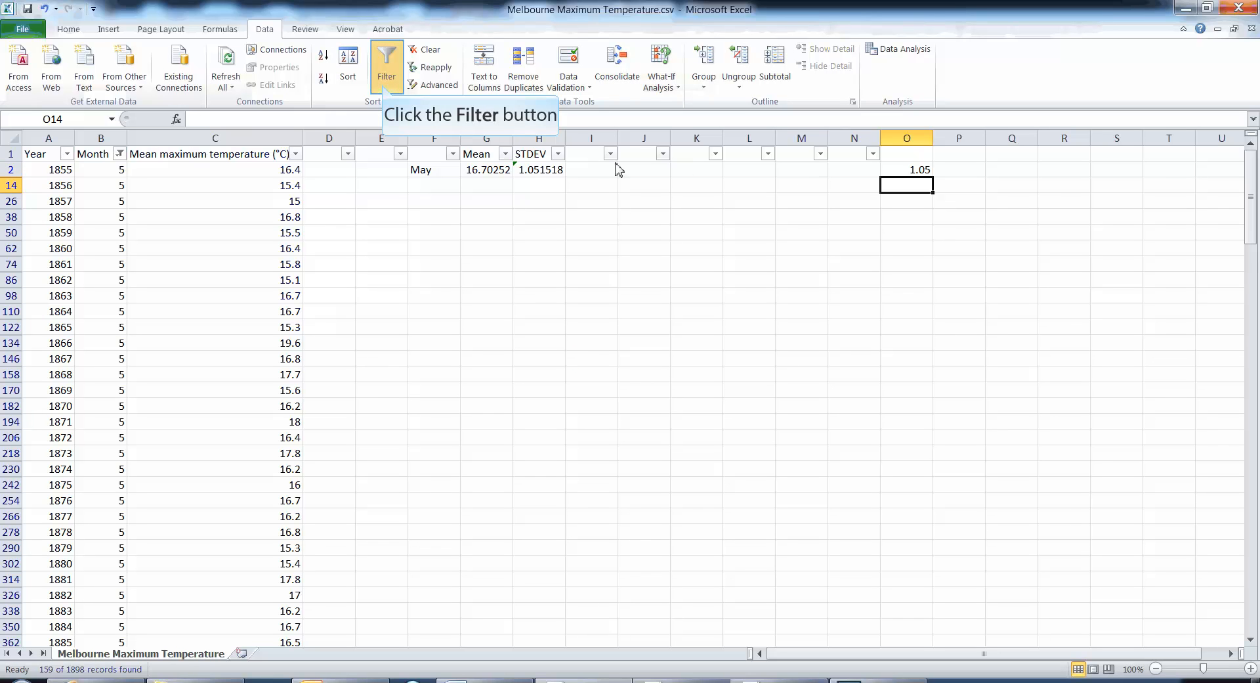
- Turn off filtering and compare the May standard deviation in H2 with the noted value in O2
{"action": "left_click", "coordinate": [386, 79]}
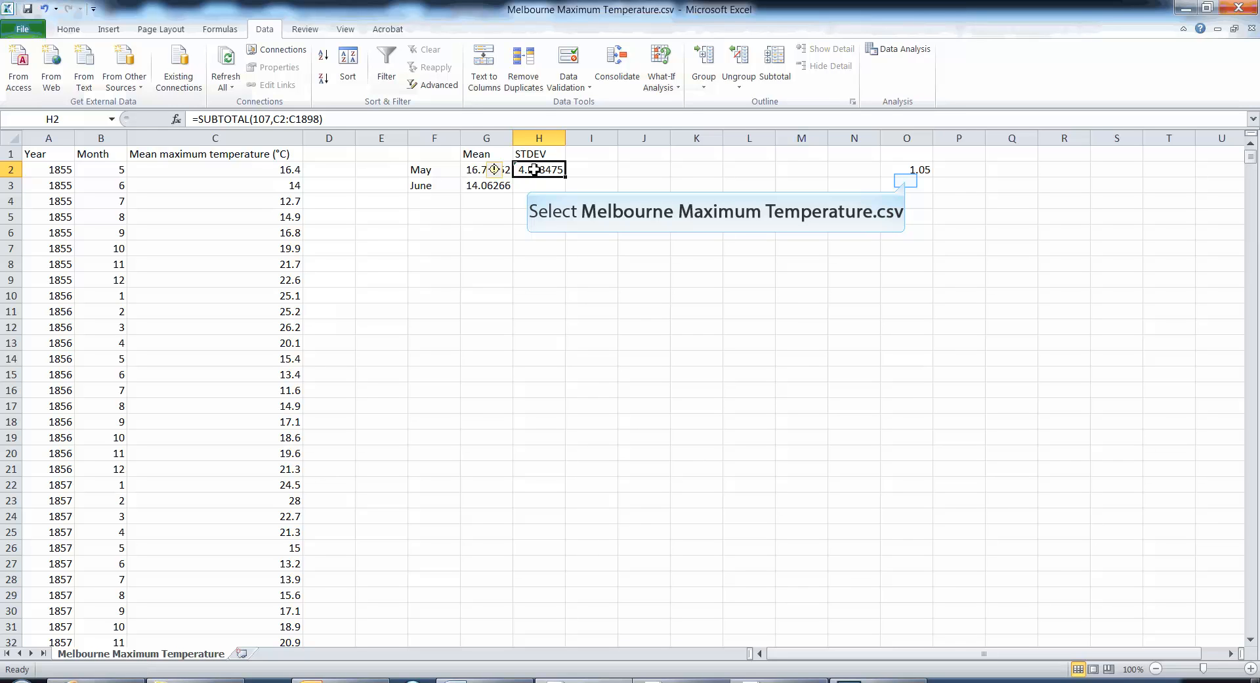
{"action": "left_click", "coordinate": [907, 182]}
{"action": "left_click", "coordinate": [912, 170]}
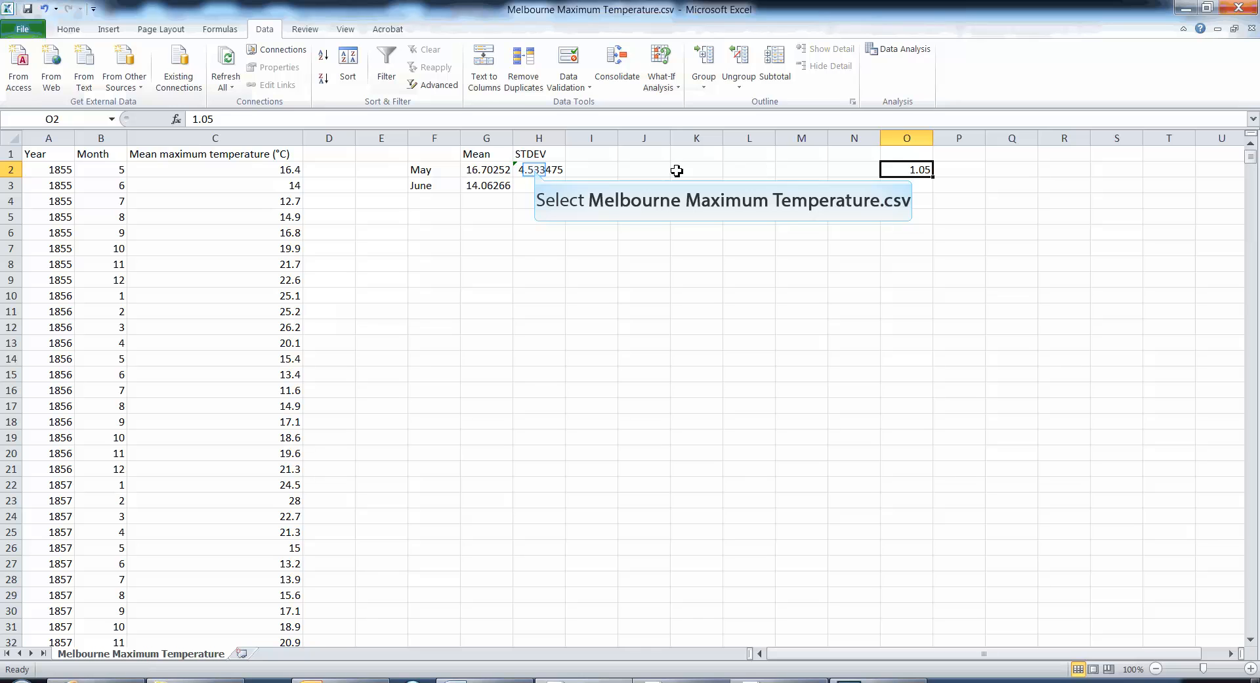
{"action": "left_click", "coordinate": [532, 171]}
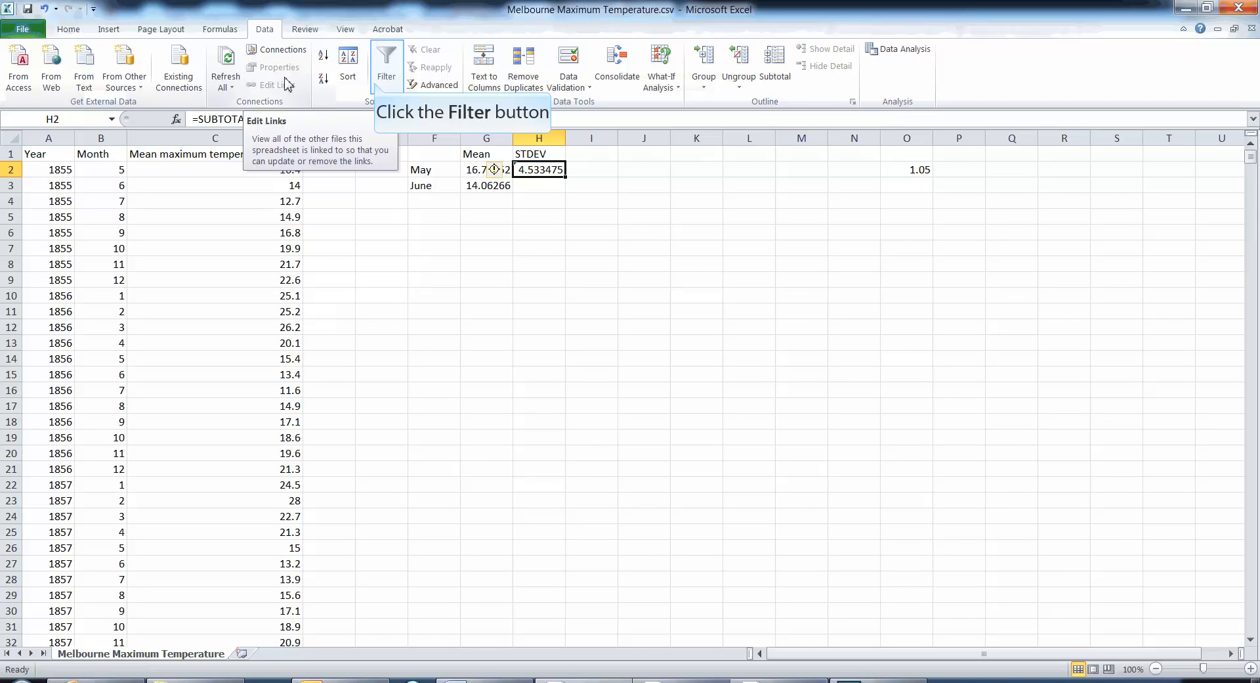
- Turn on filtering for the whole sheet again and filter the Month column to show only 5
{"action": "left_click", "coordinate": [378, 87]}
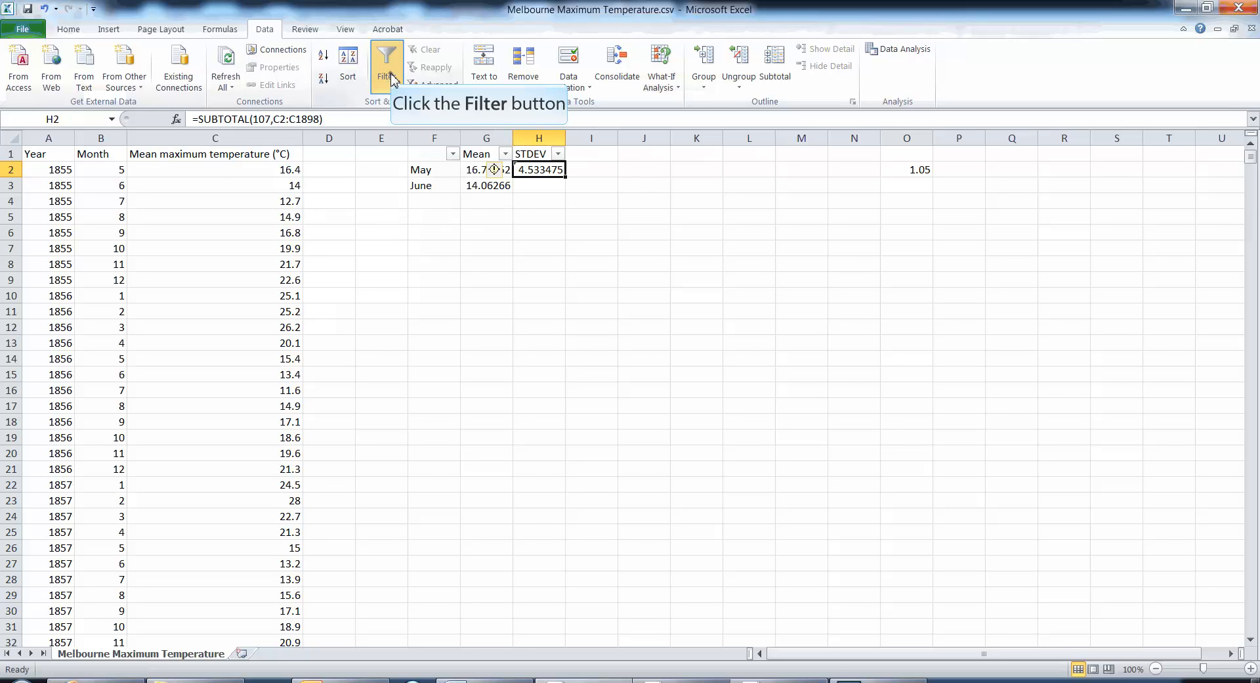
{"action": "left_click", "coordinate": [391, 78]}
{"action": "left_click", "coordinate": [11, 138]}
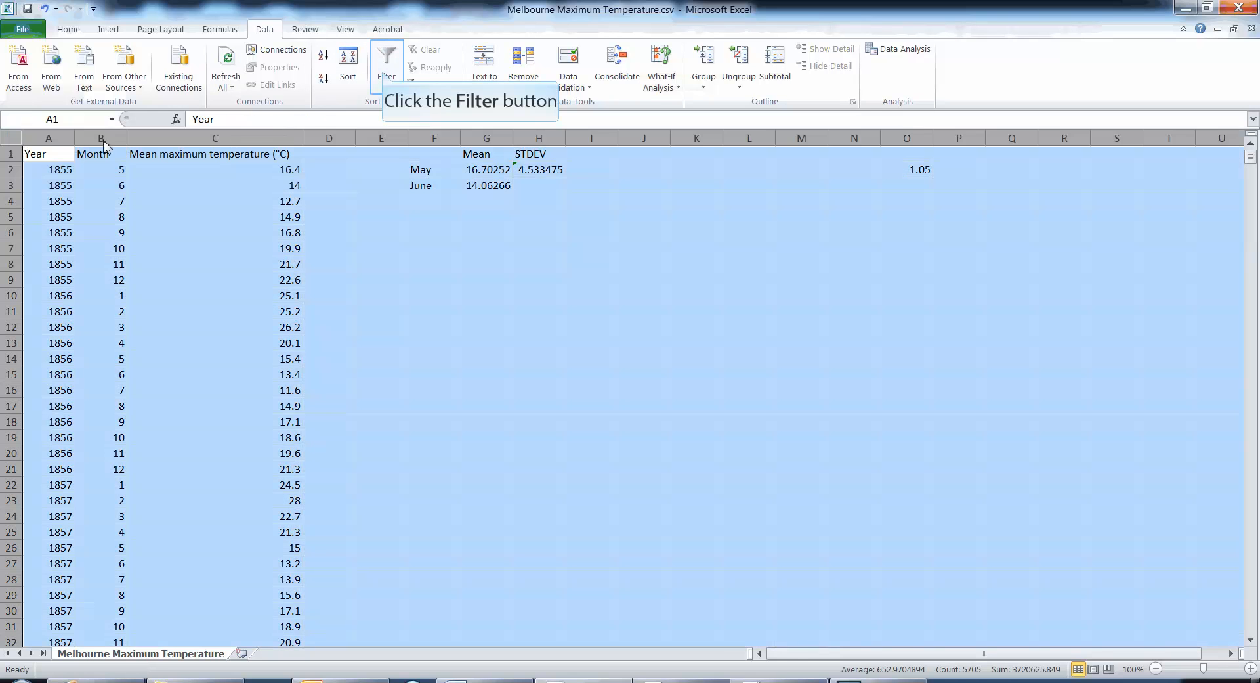
{"action": "left_click", "coordinate": [387, 63]}
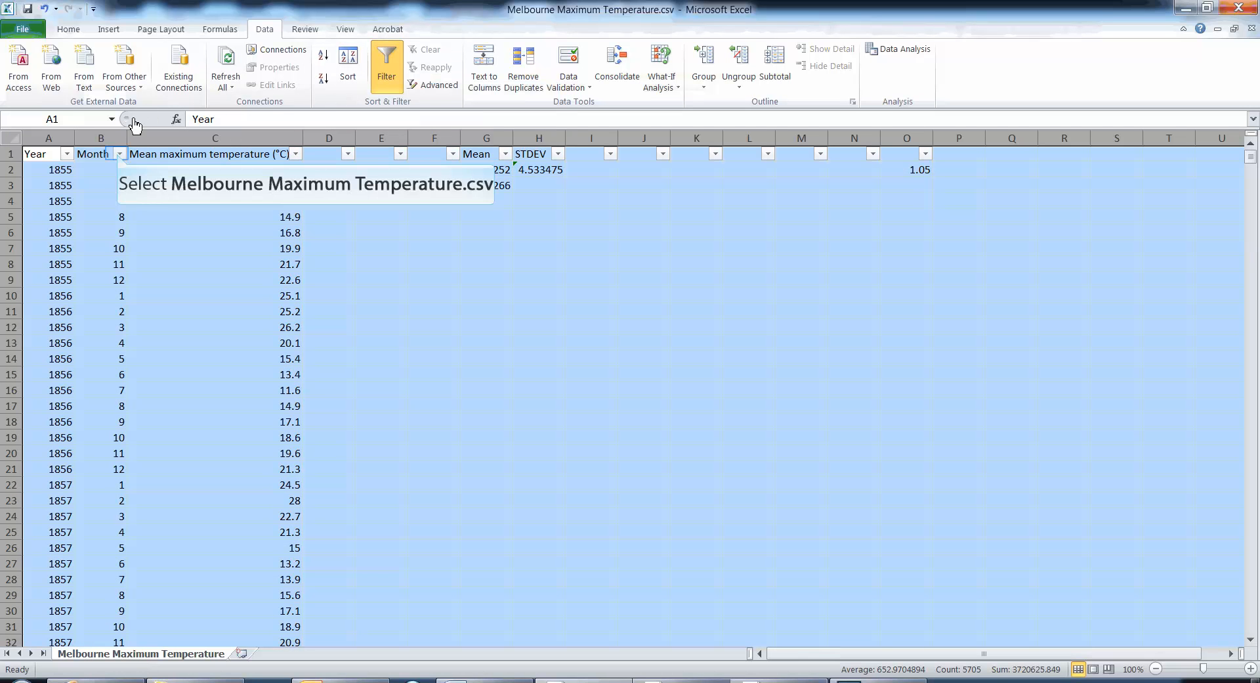
{"action": "left_click", "coordinate": [119, 155]}
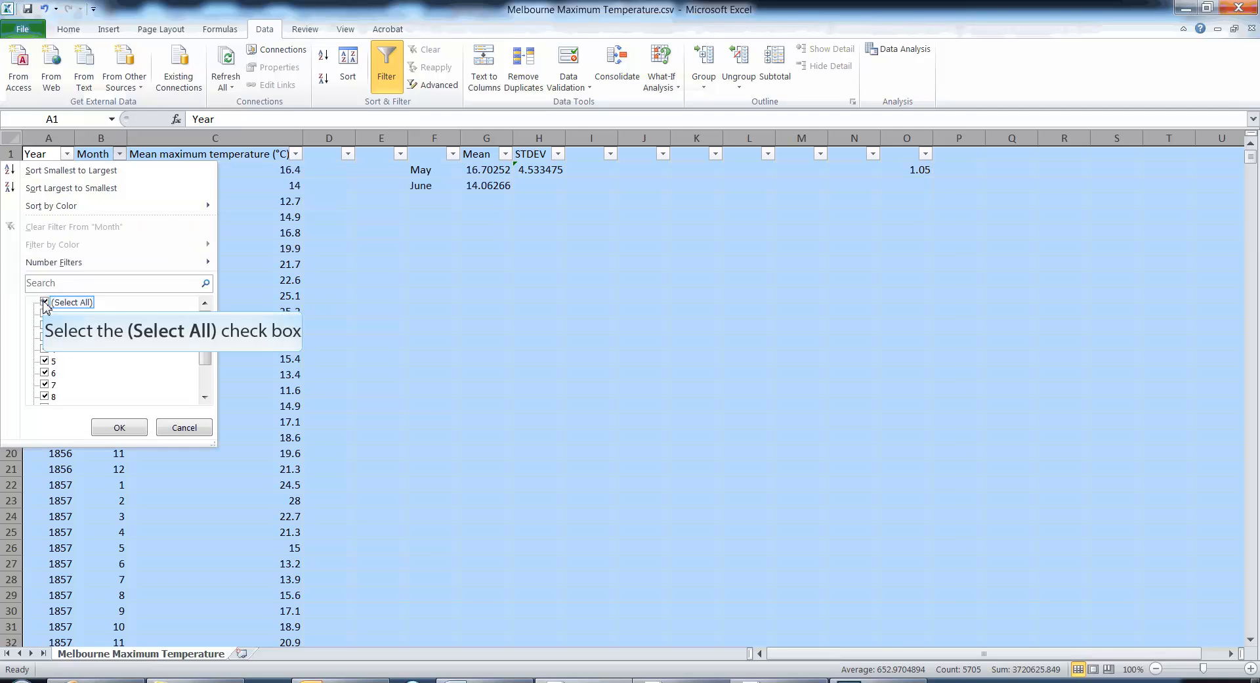
{"action": "left_click", "coordinate": [44, 302]}
{"action": "left_click", "coordinate": [45, 361]}
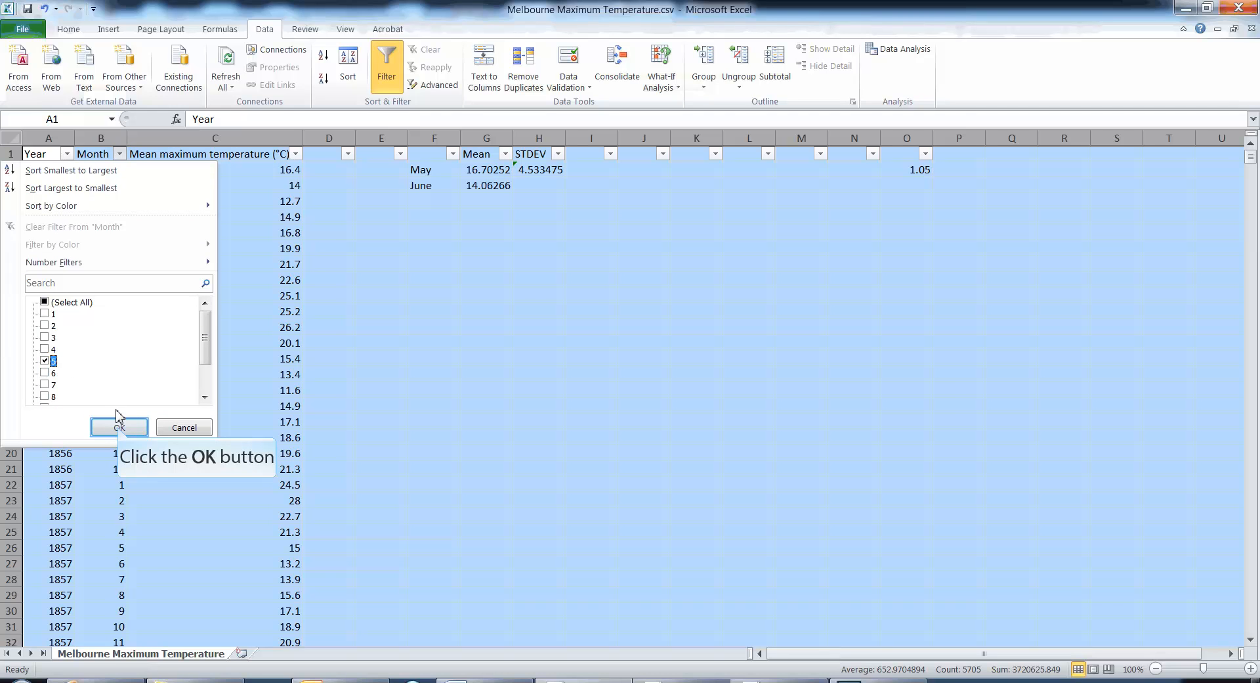
{"action": "left_click", "coordinate": [120, 427]}
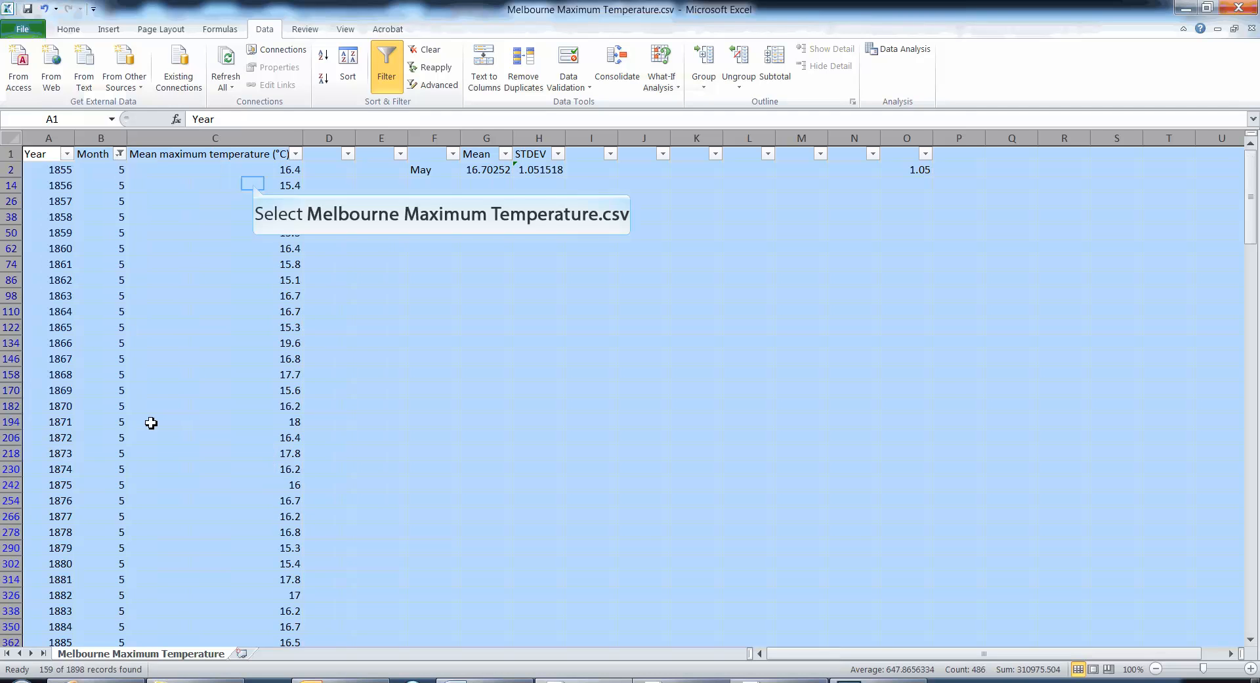
- Copy the filtered May temperatures from C2 to C1898 and paste them starting at Q1
{"action": "left_click", "coordinate": [268, 183]}
{"action": "left_click_drag", "start_coordinate": [276, 170], "coordinate": [281, 617]}
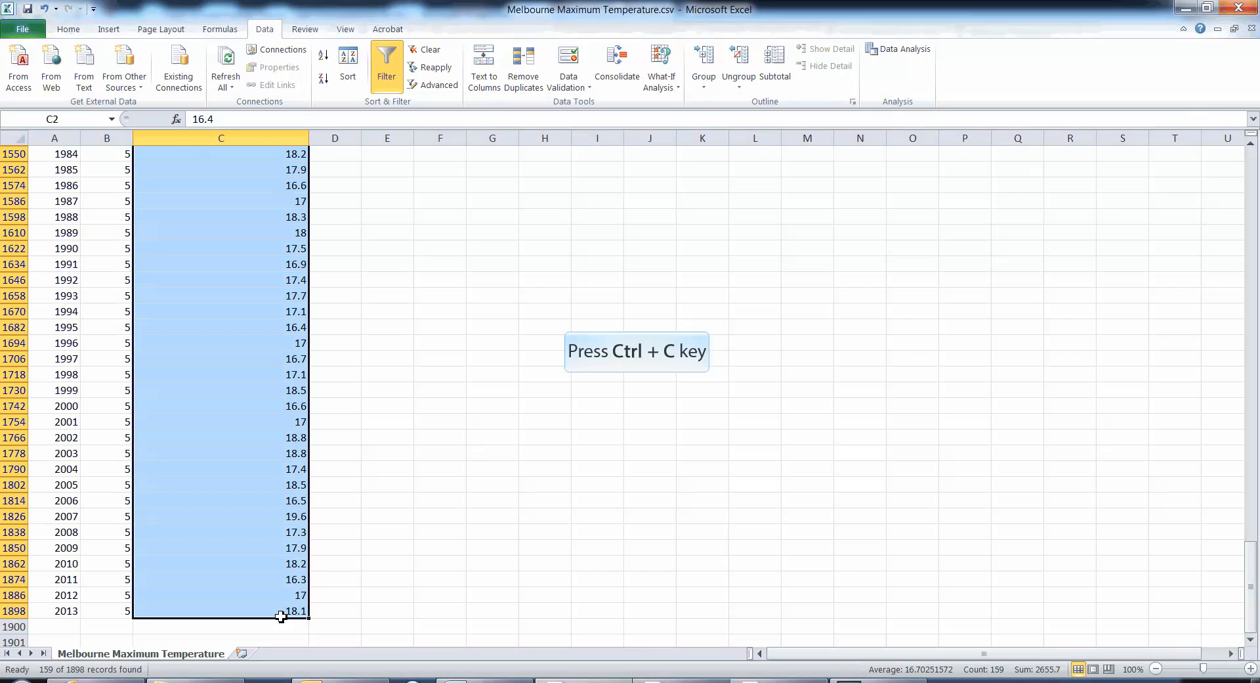
{"action": "key", "text": "ctrl+c"}
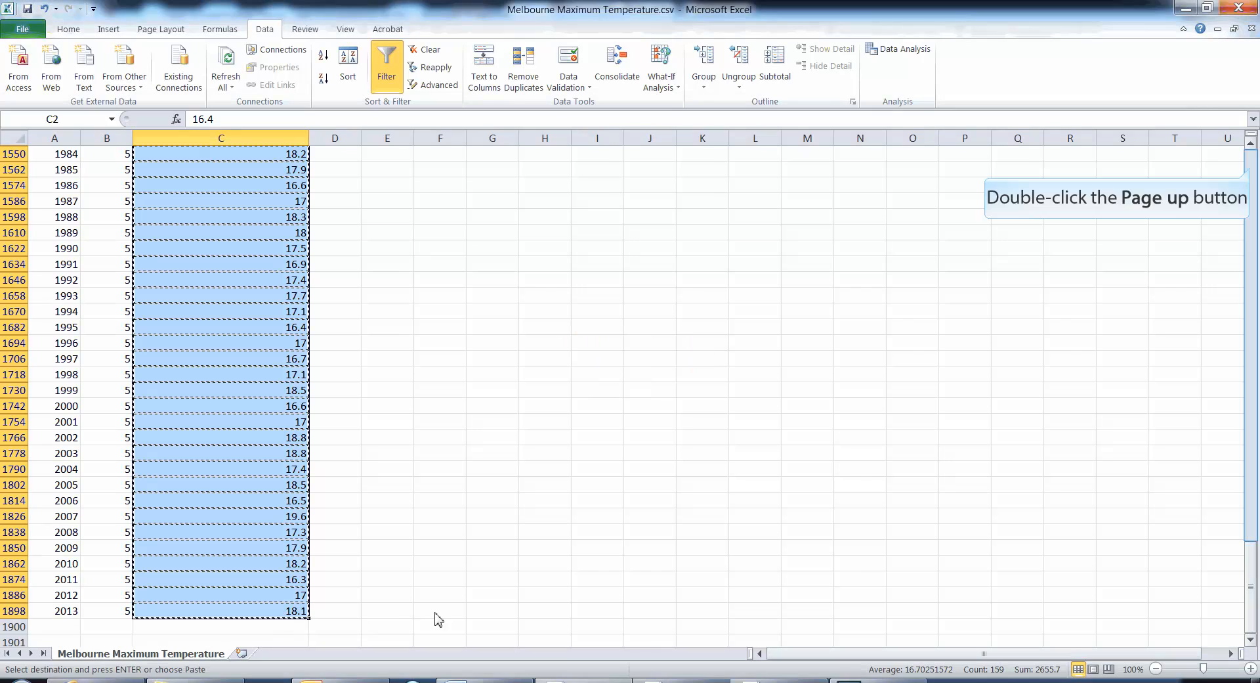
{"action": "double_click", "coordinate": [1252, 172]}
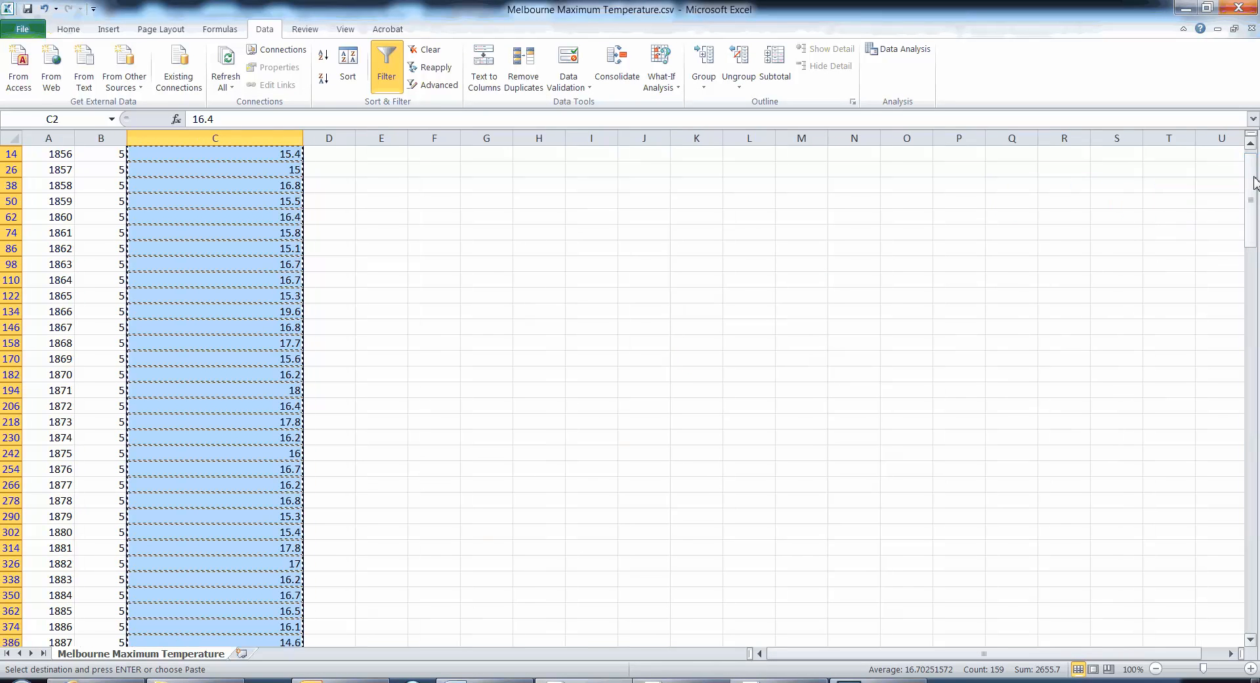
{"action": "scroll", "coordinate": [1254, 177], "scroll_direction": "up", "scroll_amount": 1}
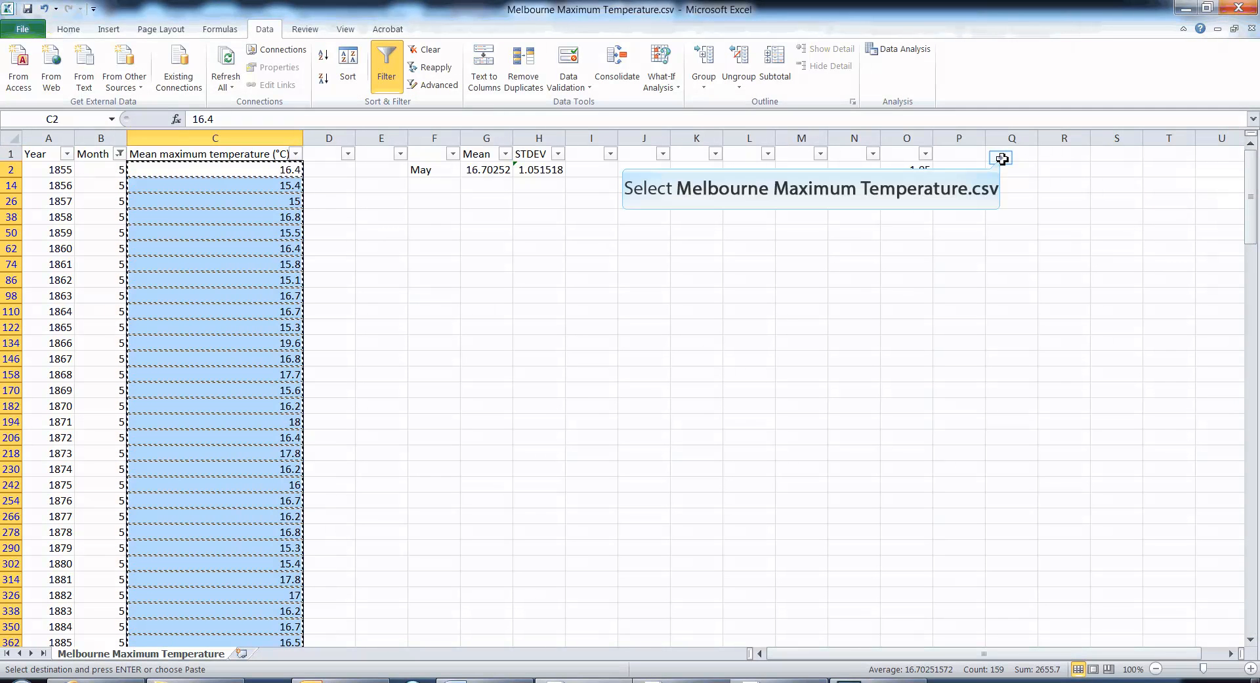
{"action": "left_click", "coordinate": [1002, 159]}
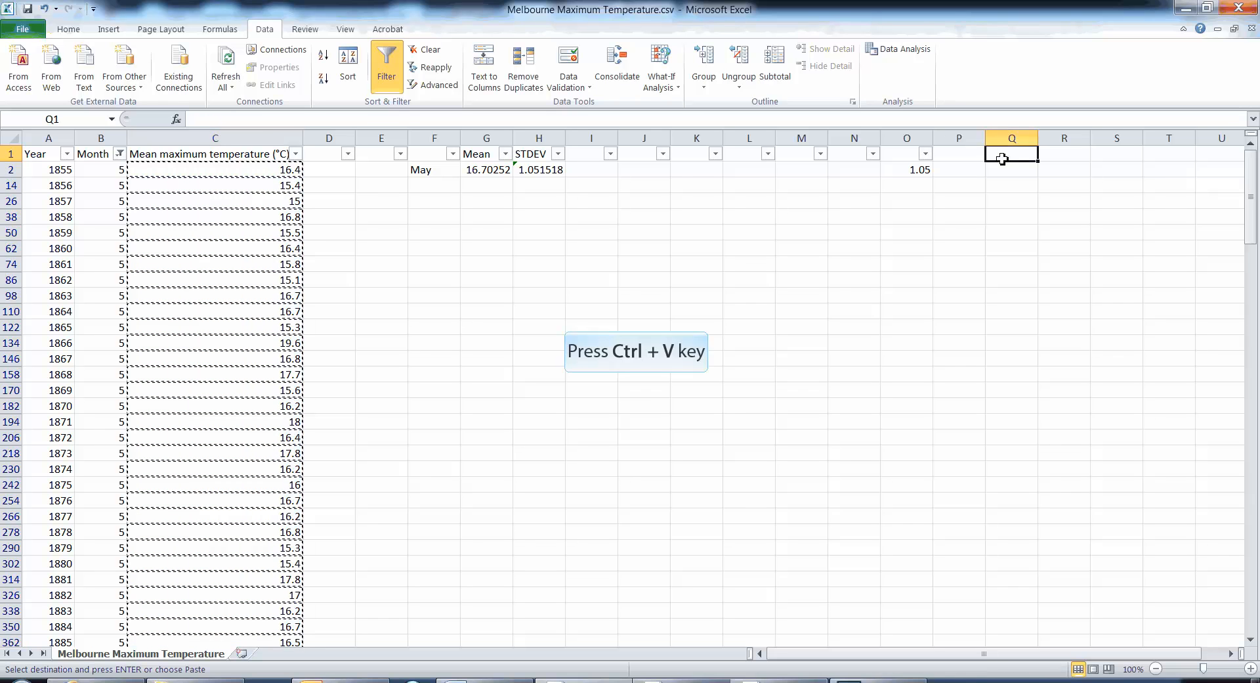
{"action": "key", "text": "ctrl+v"}
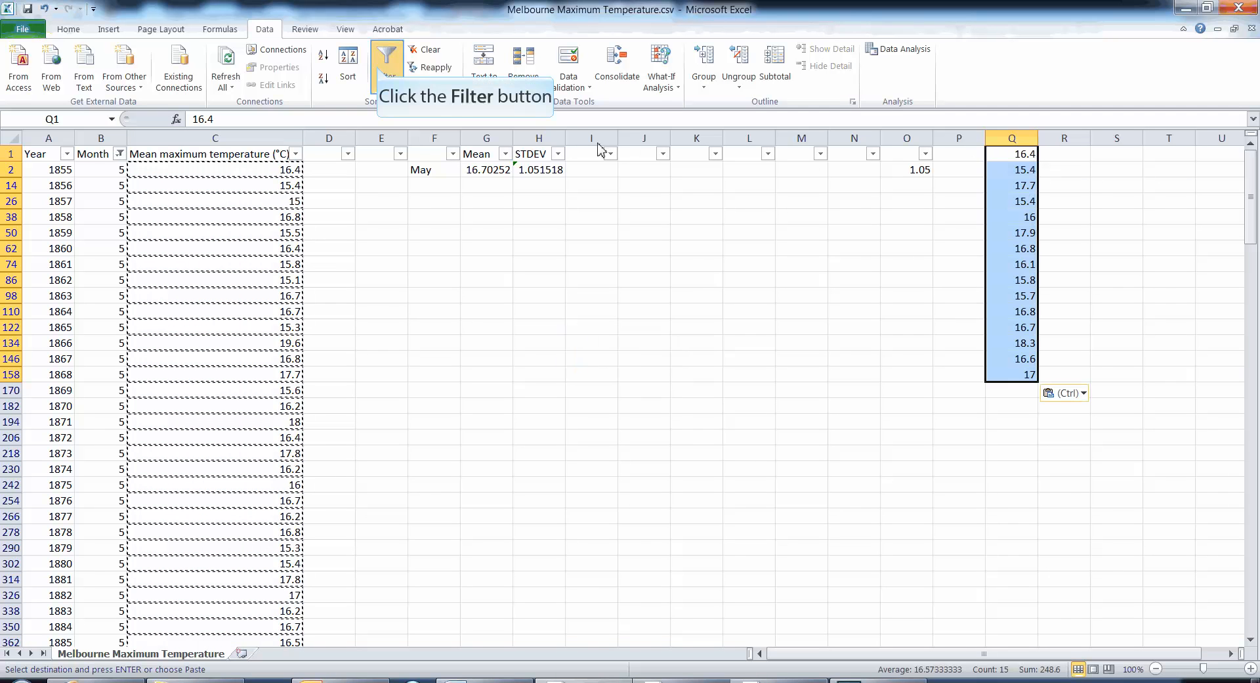
- Turn off filtering and replace the May formula in H2 with STDEV over the pasted temperatures in column Q
{"action": "left_click", "coordinate": [378, 70]}
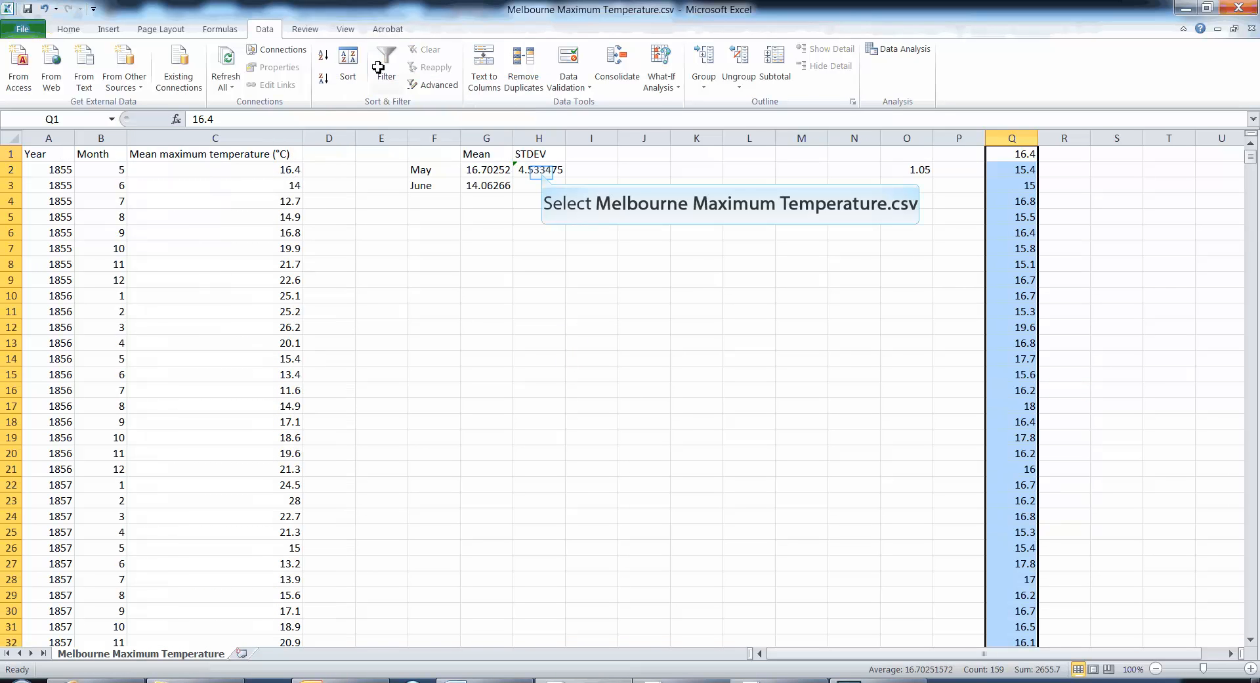
{"action": "left_click", "coordinate": [543, 172]}
{"action": "type", "text": "=stdev"}
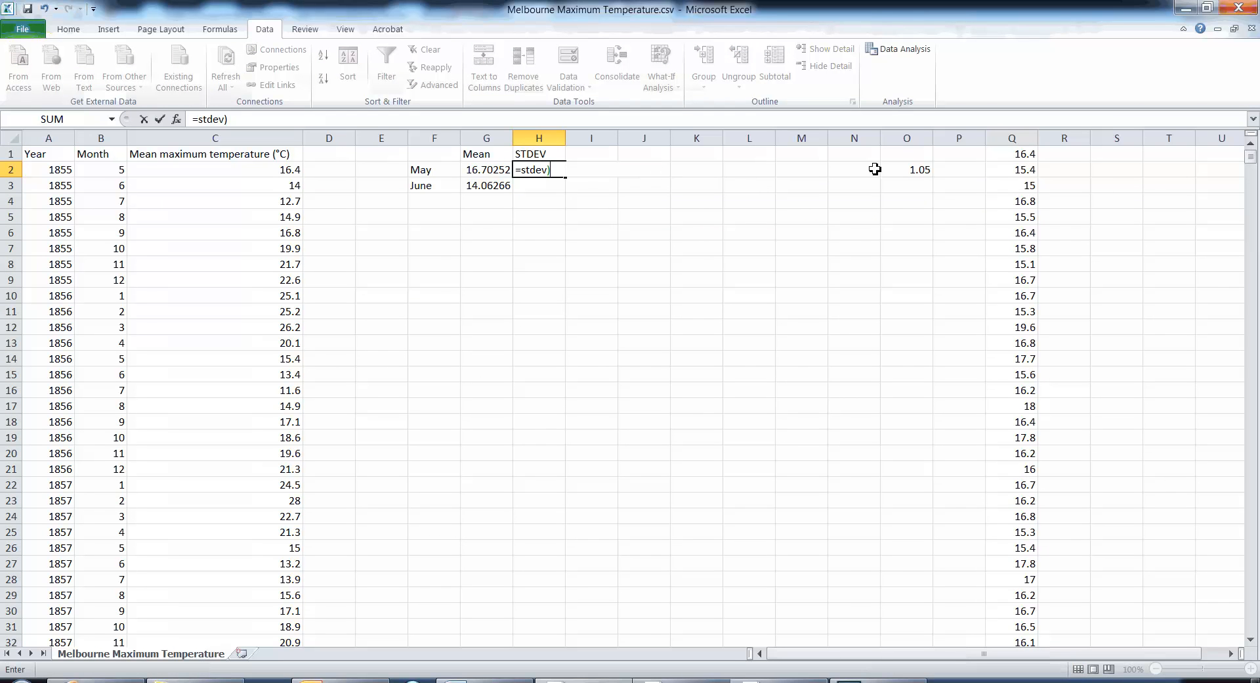
{"action": "type", "text": "("}
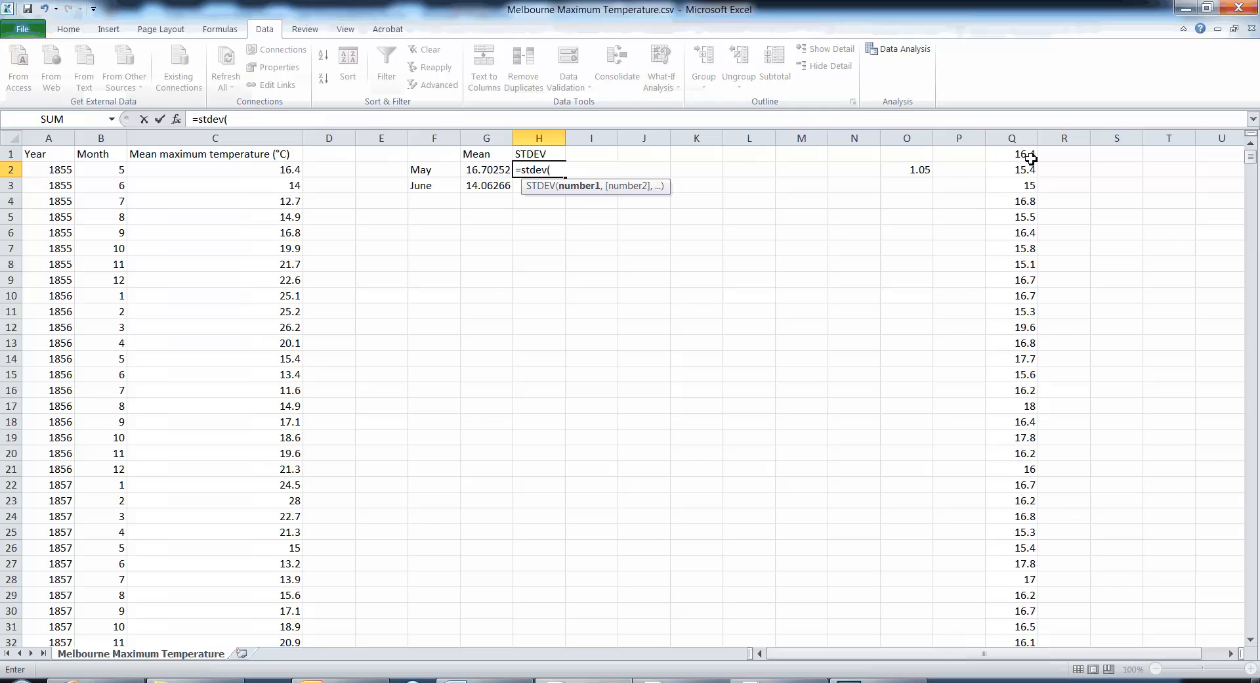
{"action": "left_click_drag", "start_coordinate": [1032, 158], "coordinate": [1016, 615]}
{"action": "key", "text": "Return"}
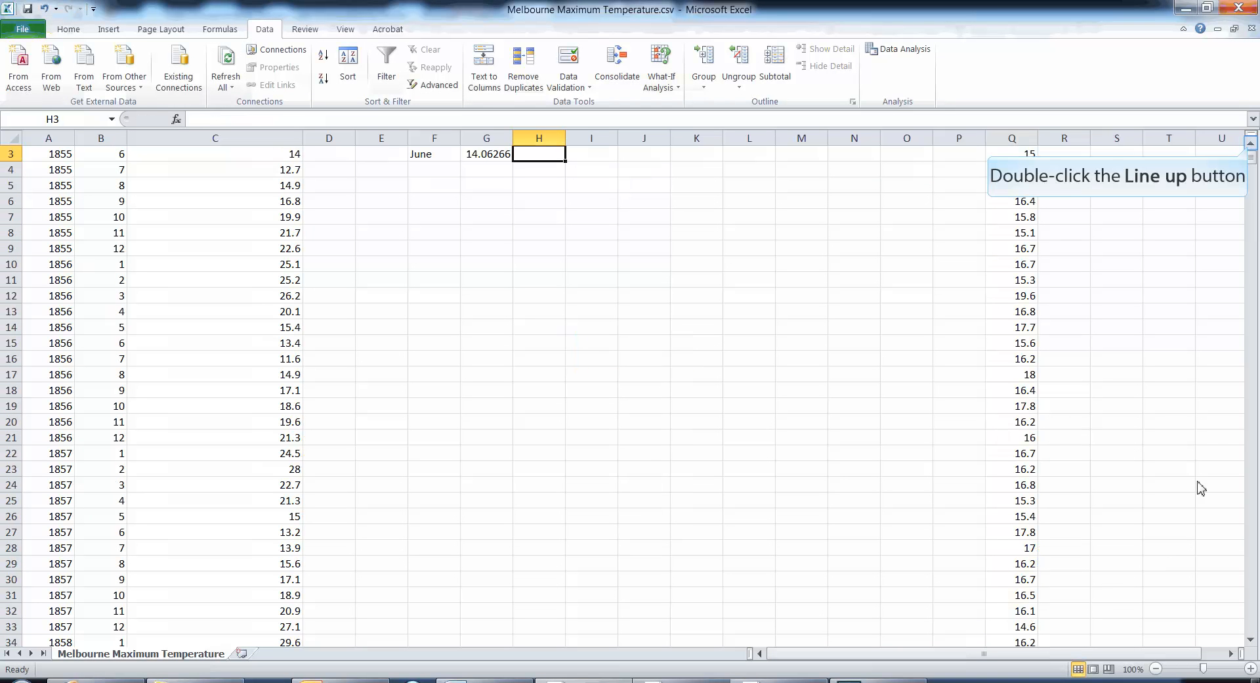
{"action": "double_click", "coordinate": [1251, 146]}
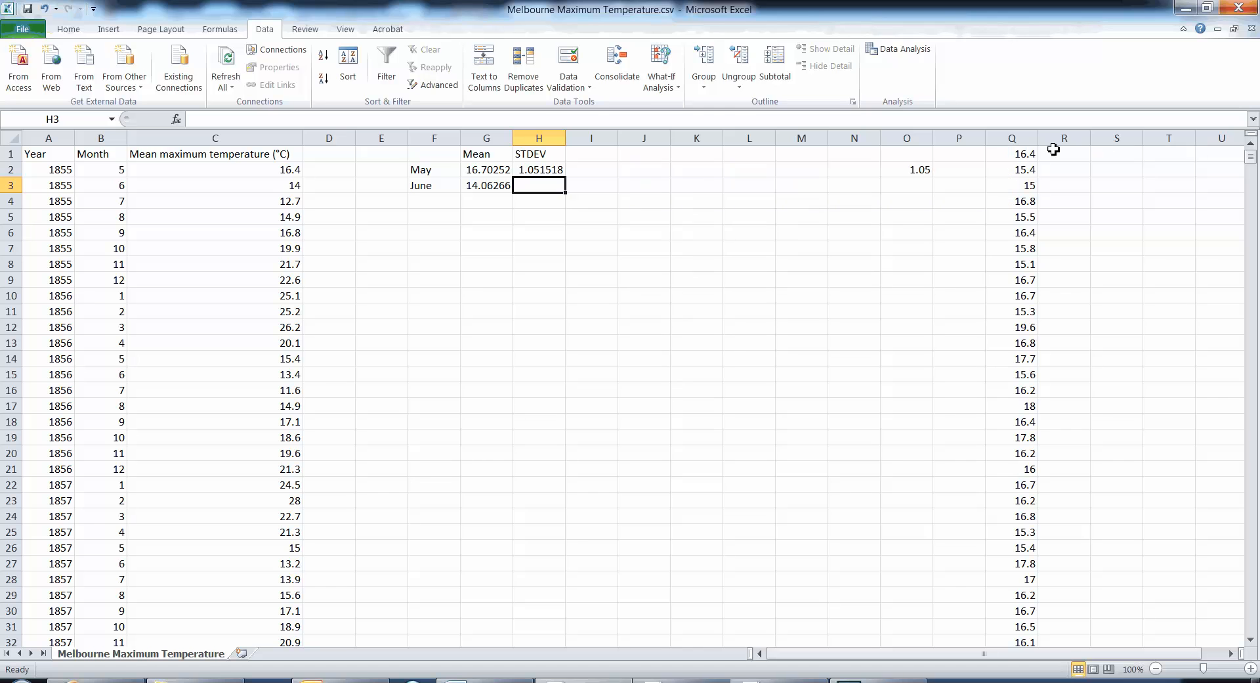
- Insert a blank cell at Q1, shifting the column Q temperatures down
{"action": "left_click", "coordinate": [1017, 155]}
{"action": "right_click", "coordinate": [1017, 154]}
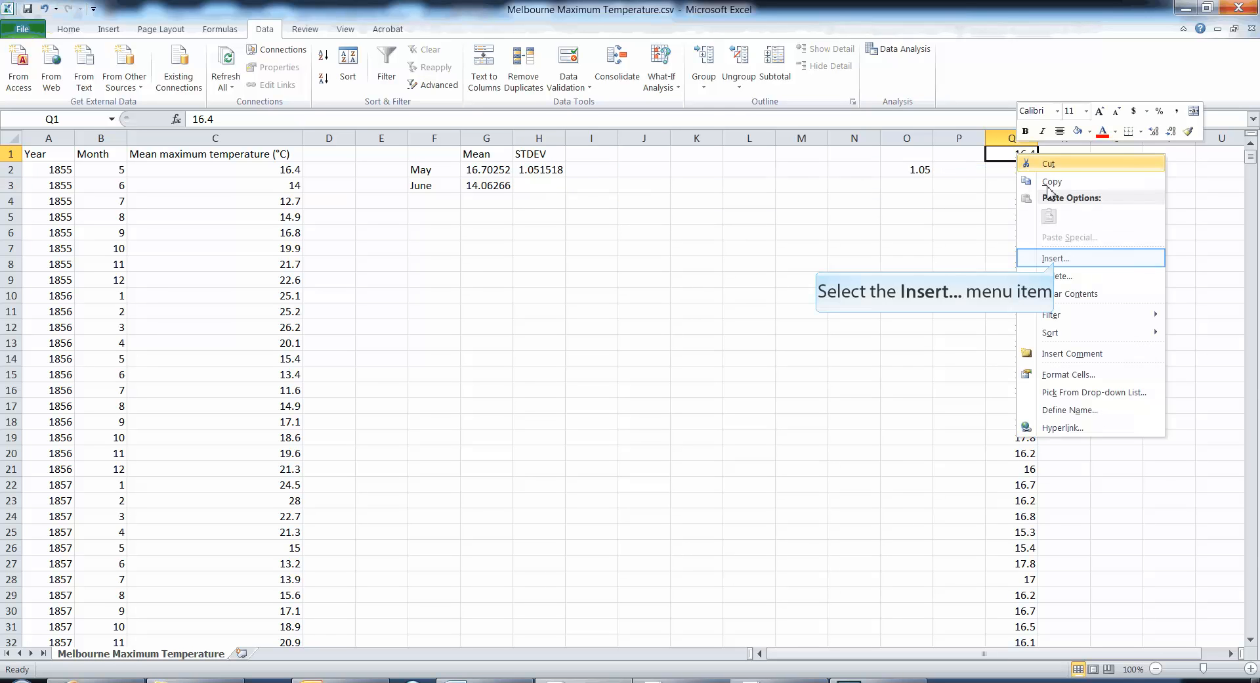
{"action": "left_click", "coordinate": [1056, 262]}
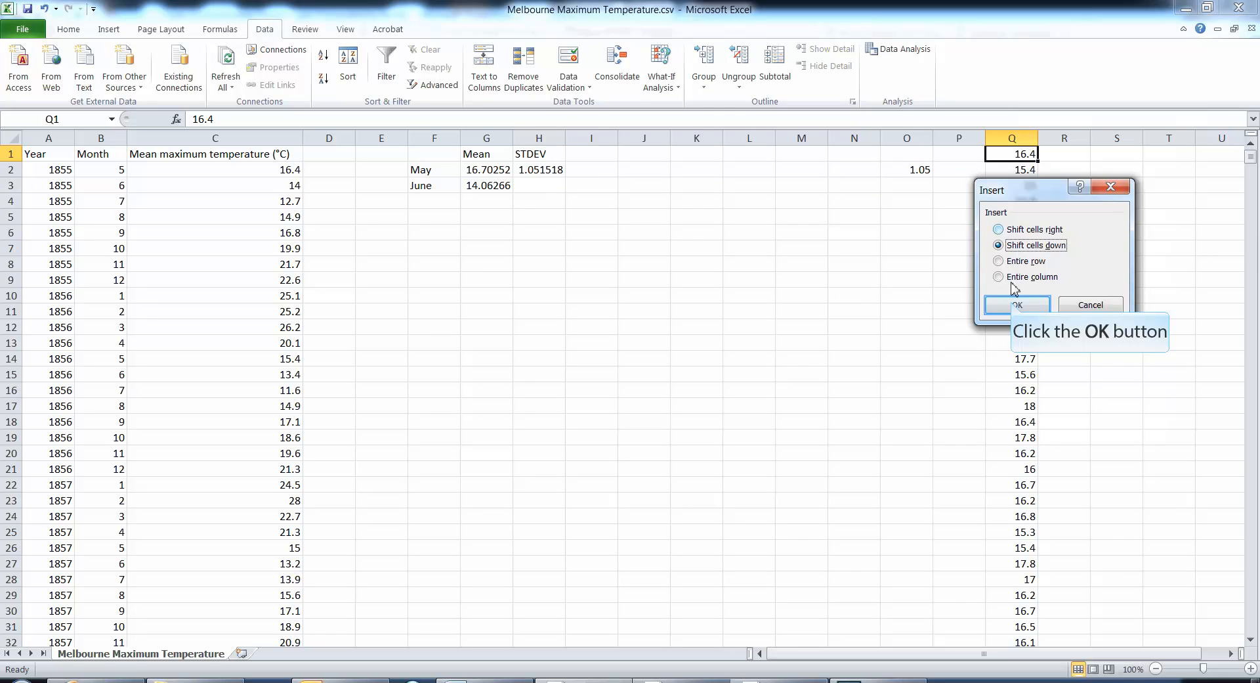
{"action": "left_click", "coordinate": [1016, 305]}
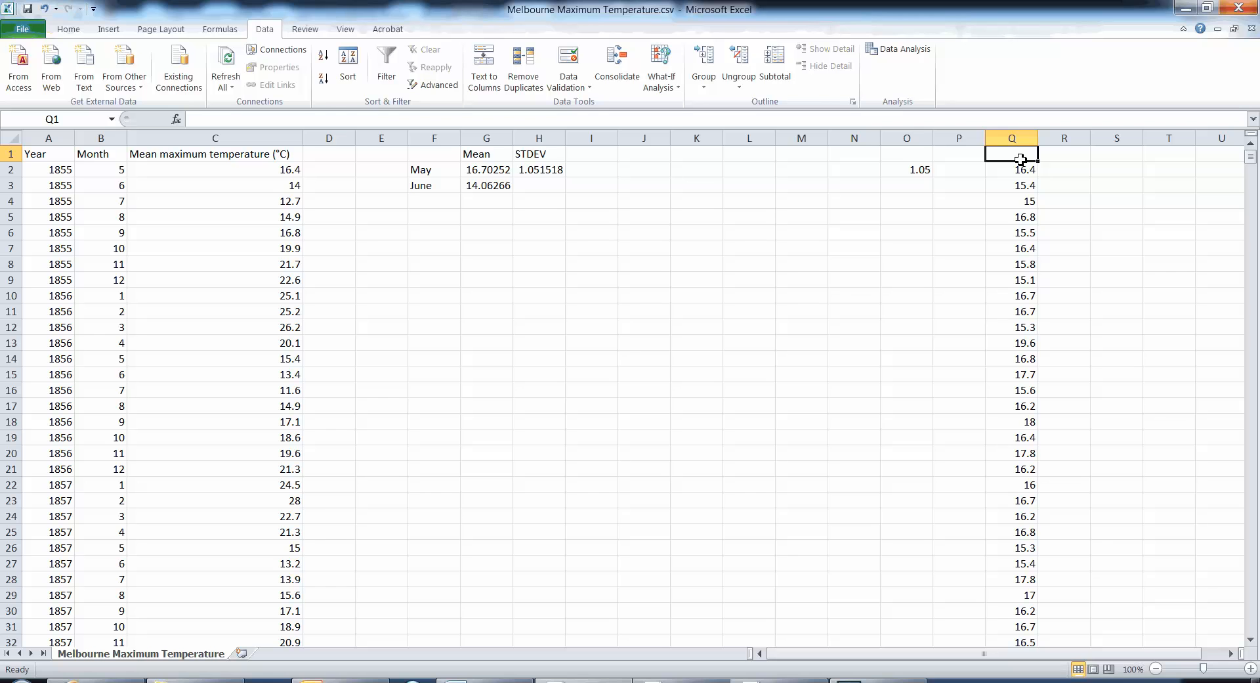
- Enter the headings May in Q1 and June in R1
{"action": "type", "text": "May"}
{"action": "key", "text": "Return"}
{"action": "key", "text": "Up"}
{"action": "key", "text": "Right"}
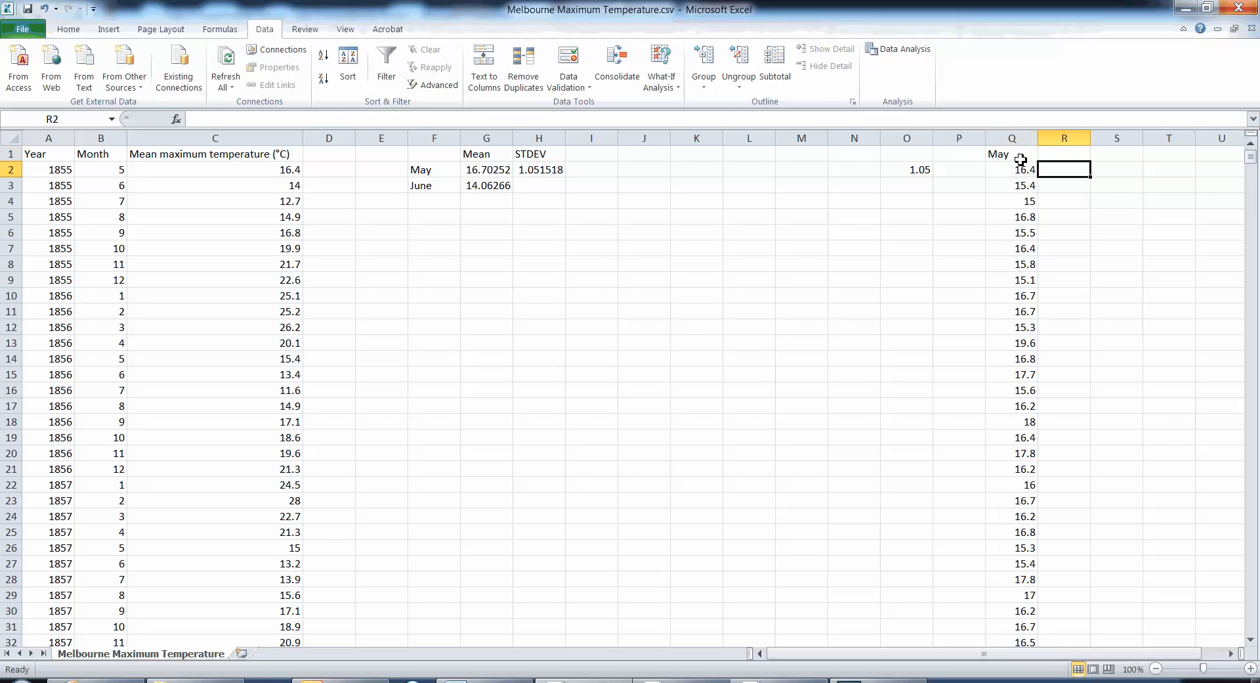
{"action": "type", "text": "June"}
{"action": "key", "text": "Return"}
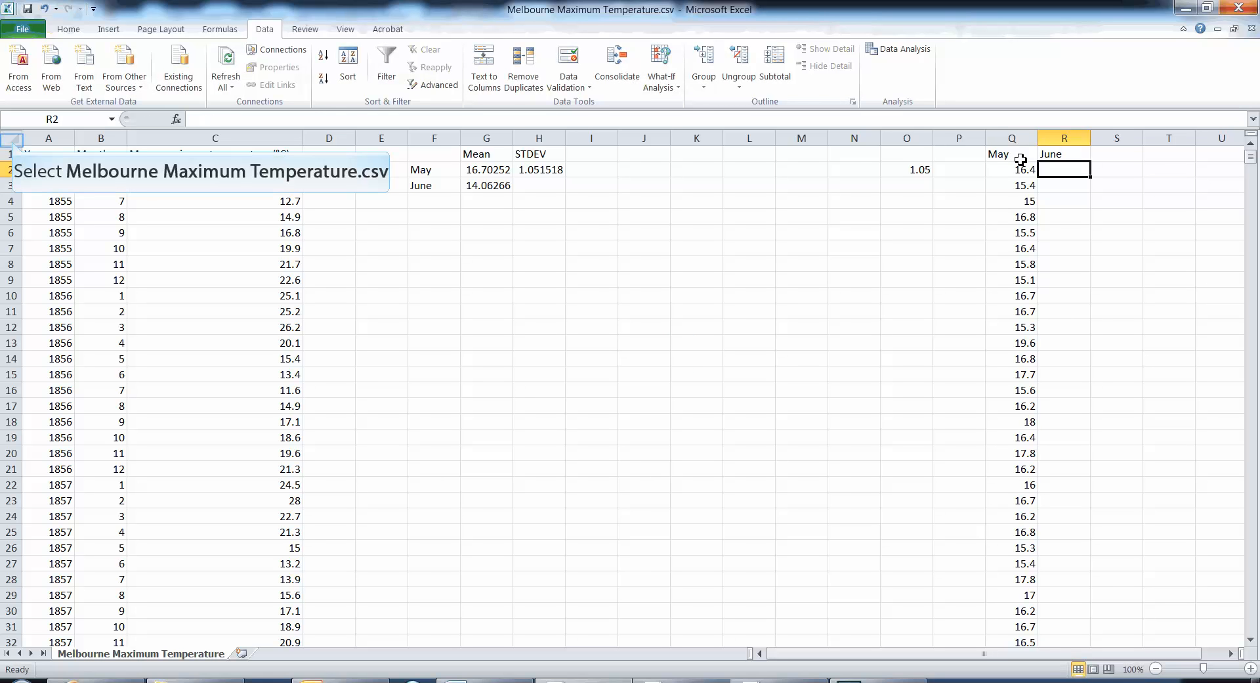
- Turn on filtering for the whole sheet and filter the Month column to show only 6
{"action": "left_click", "coordinate": [13, 141]}
{"action": "left_click", "coordinate": [388, 86]}
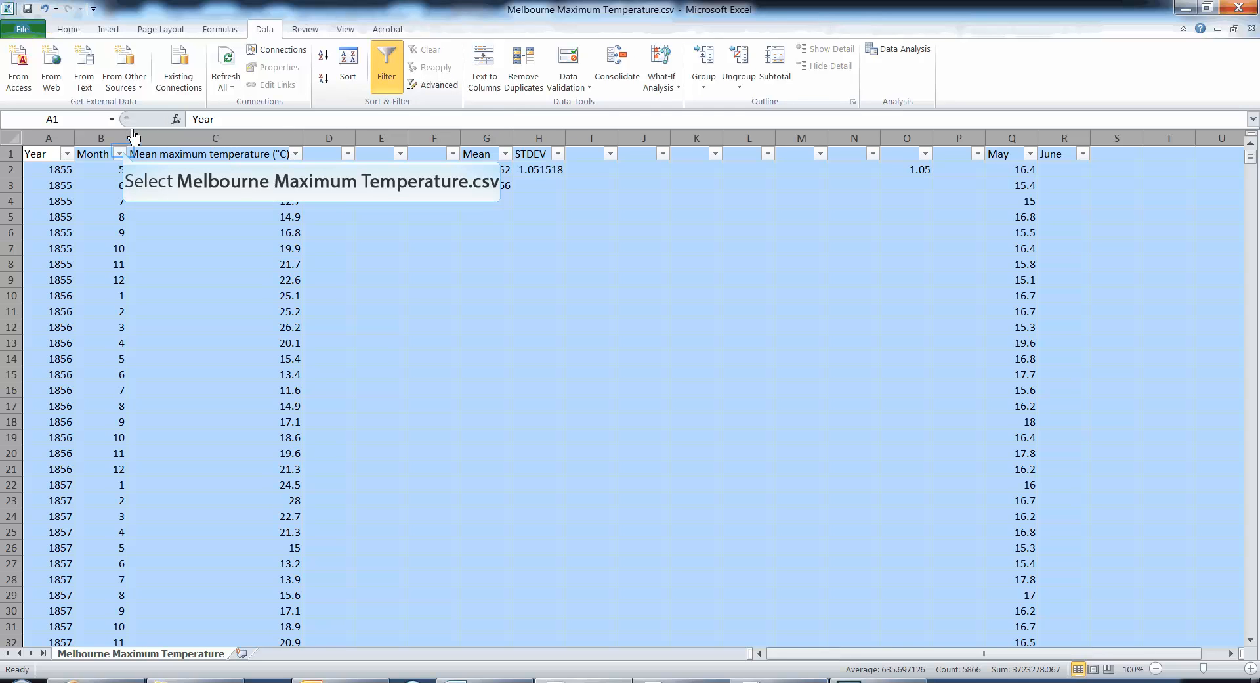
{"action": "left_click", "coordinate": [119, 154]}
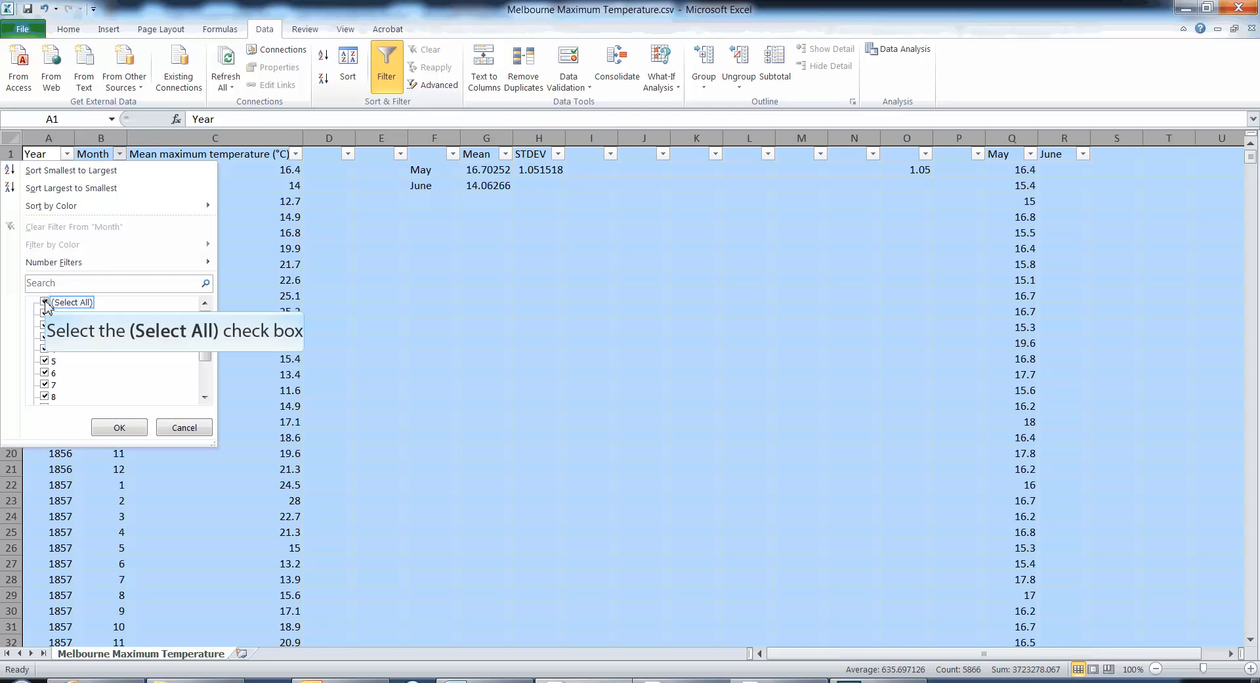
{"action": "left_click", "coordinate": [45, 303]}
{"action": "left_click", "coordinate": [44, 372]}
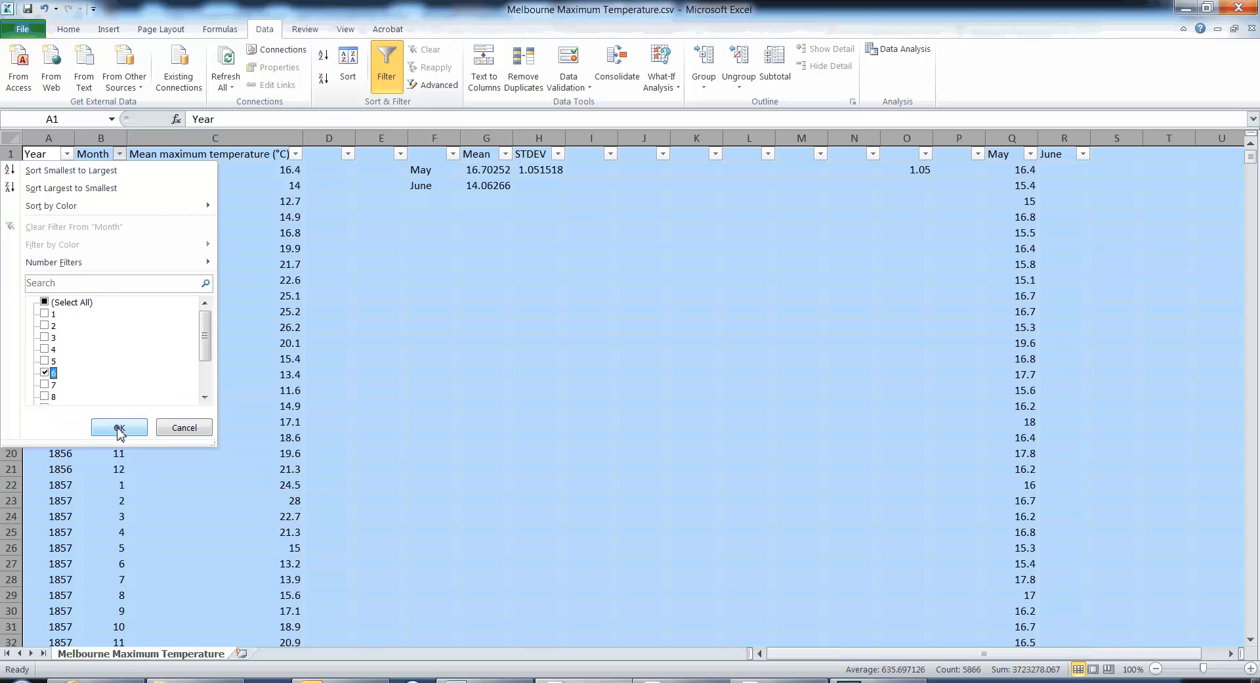
{"action": "left_click", "coordinate": [119, 428]}
- Copy all the filtered June temperatures in column C, from C3 through C1887
{"action": "double_click", "coordinate": [291, 172]}
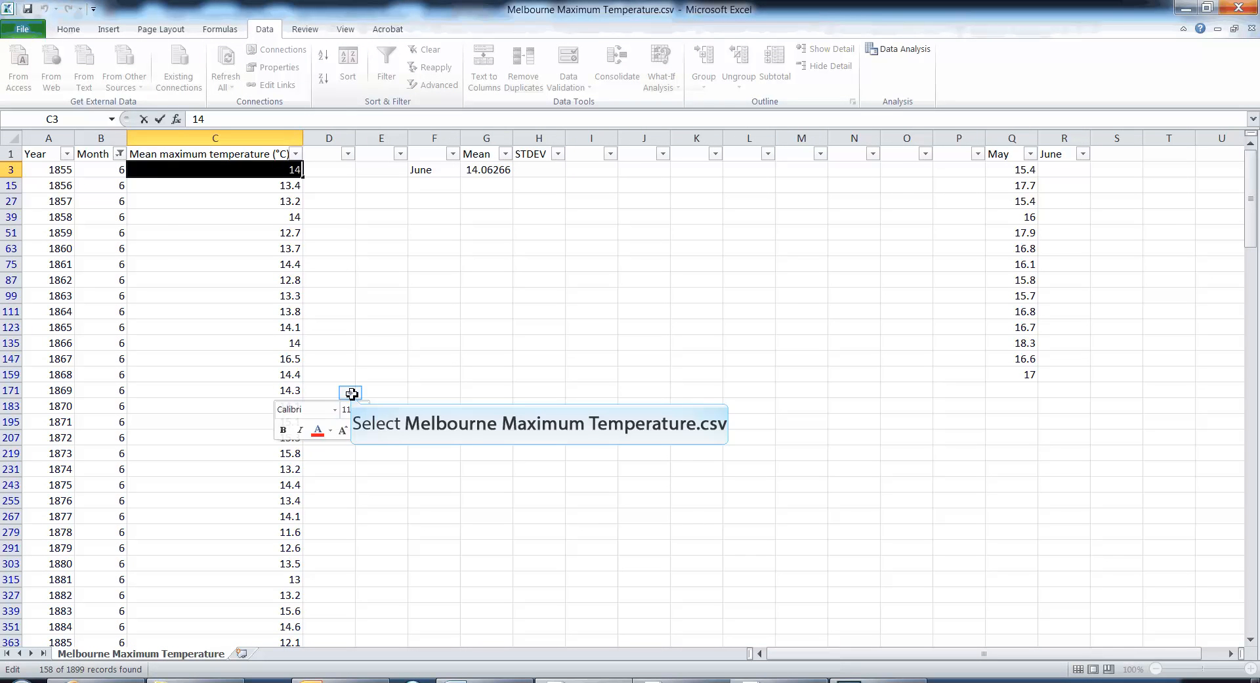
{"action": "left_click", "coordinate": [322, 389]}
{"action": "left_click_drag", "start_coordinate": [287, 170], "coordinate": [282, 623]}
{"action": "left_click", "coordinate": [282, 623]}
{"action": "key", "text": "ctrl+c"}
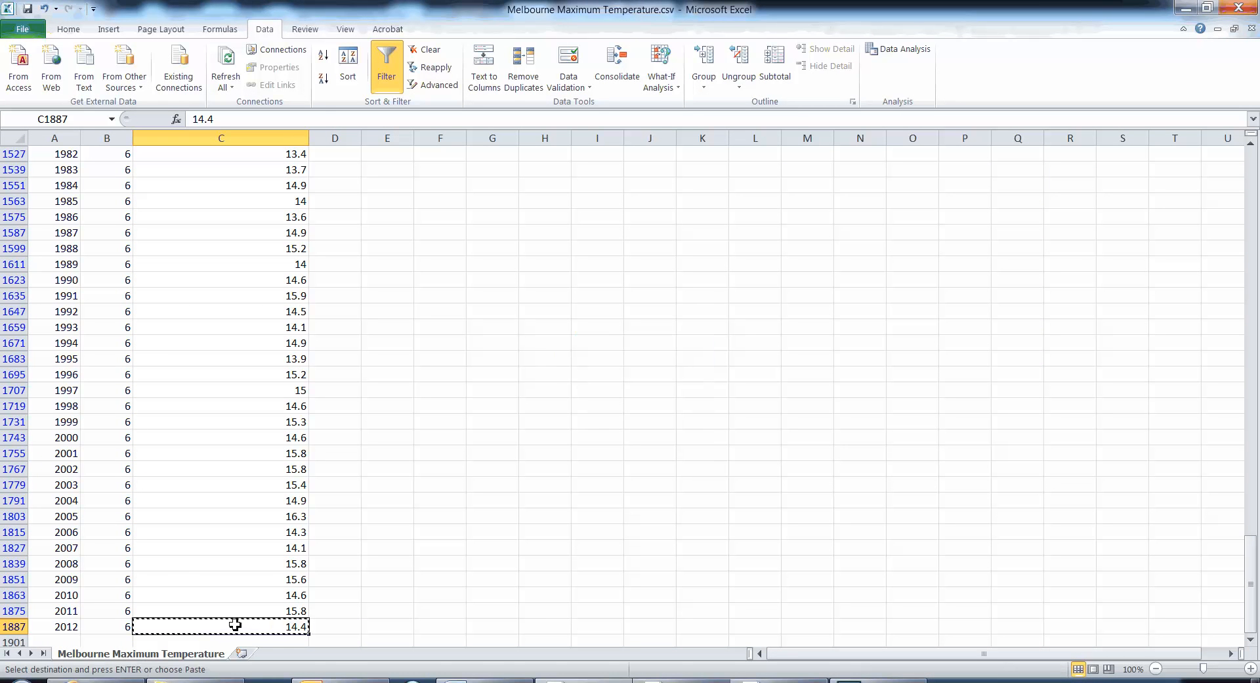
{"action": "left_click_drag", "start_coordinate": [235, 624], "coordinate": [205, 166]}
{"action": "key", "text": "ctrl+c"}
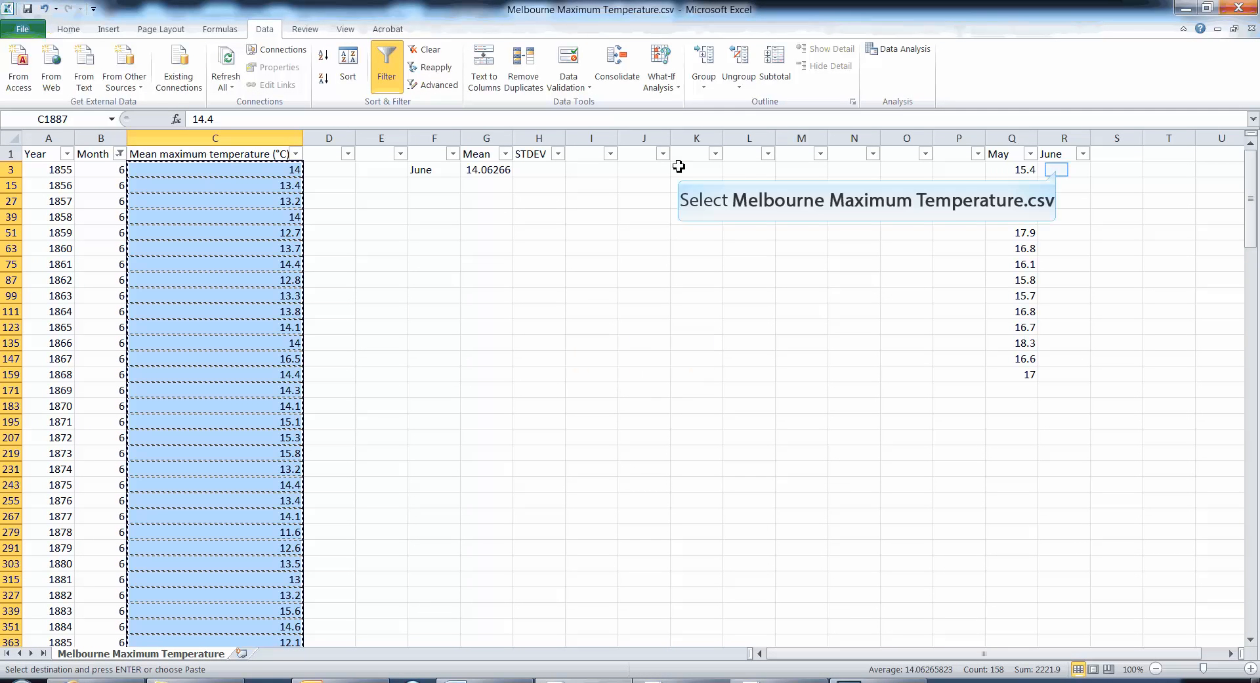
- Paste the June temperatures into column R starting at R3 and turn off filtering
{"action": "left_click", "coordinate": [1058, 170]}
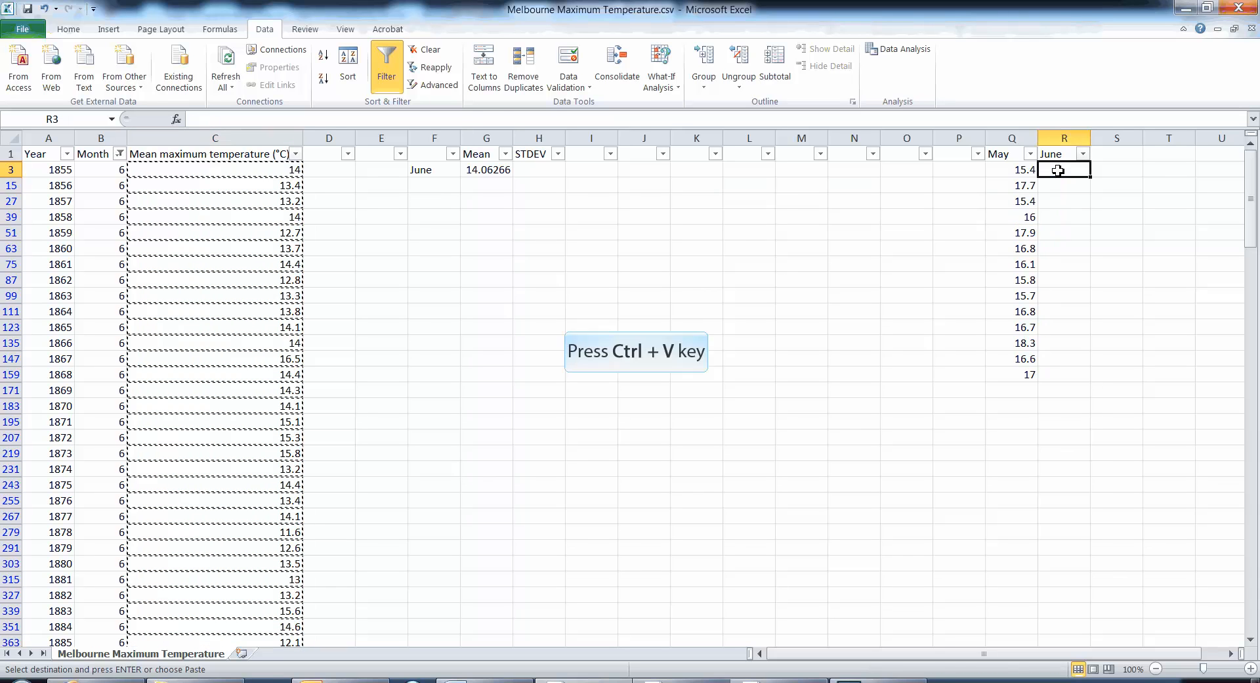
{"action": "key", "text": "ctrl+v"}
{"action": "left_click", "coordinate": [387, 69]}
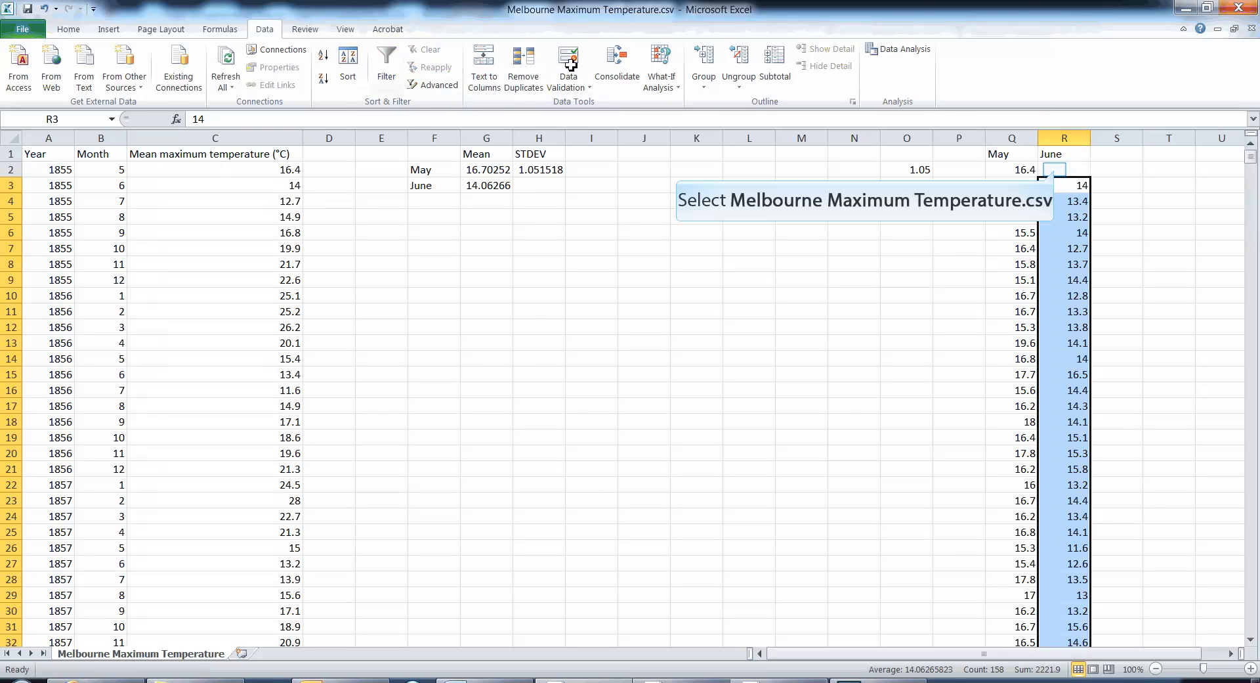
- Delete the blank cell R2, shifting the June temperatures up beneath their heading
{"action": "left_click", "coordinate": [1056, 170]}
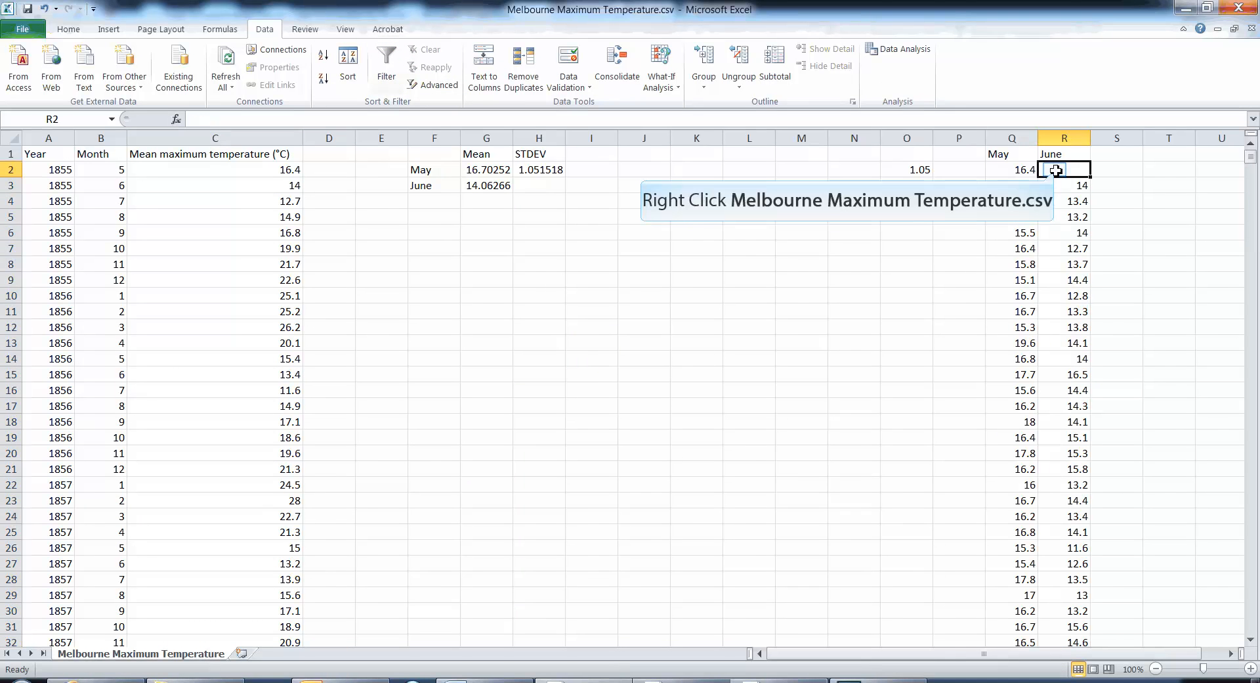
{"action": "right_click", "coordinate": [1056, 170]}
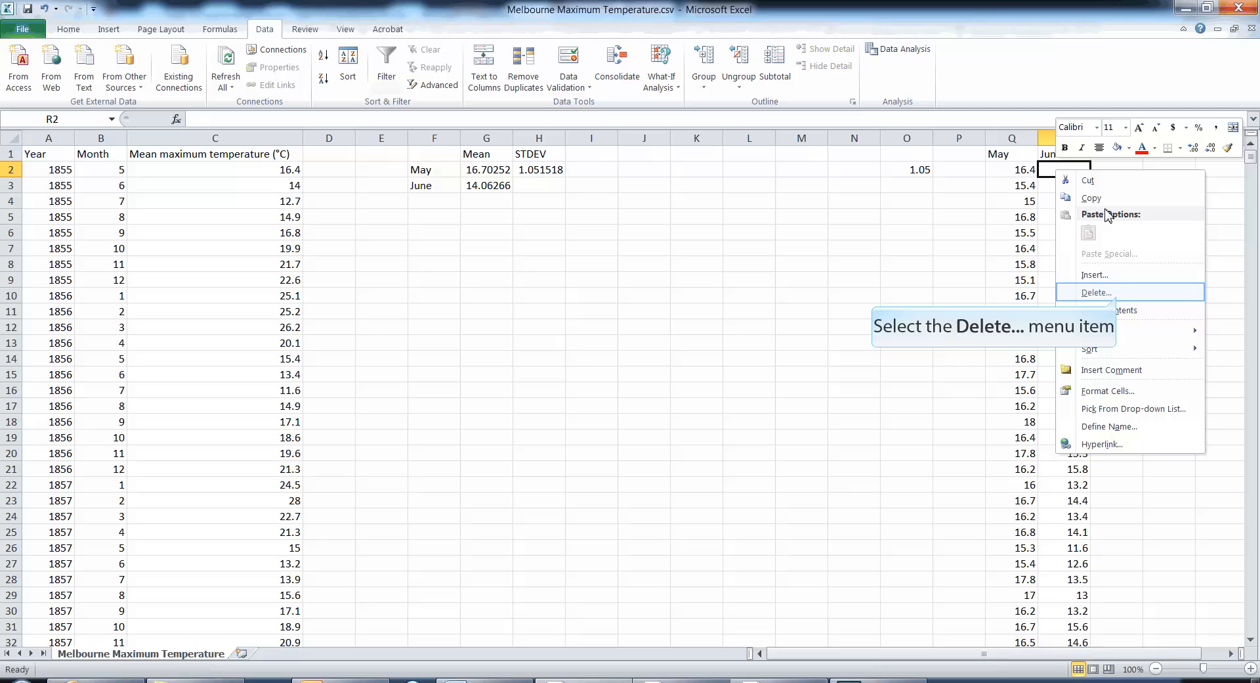
{"action": "left_click", "coordinate": [1117, 292]}
{"action": "left_click", "coordinate": [1080, 339]}
{"action": "left_click", "coordinate": [946, 321]}
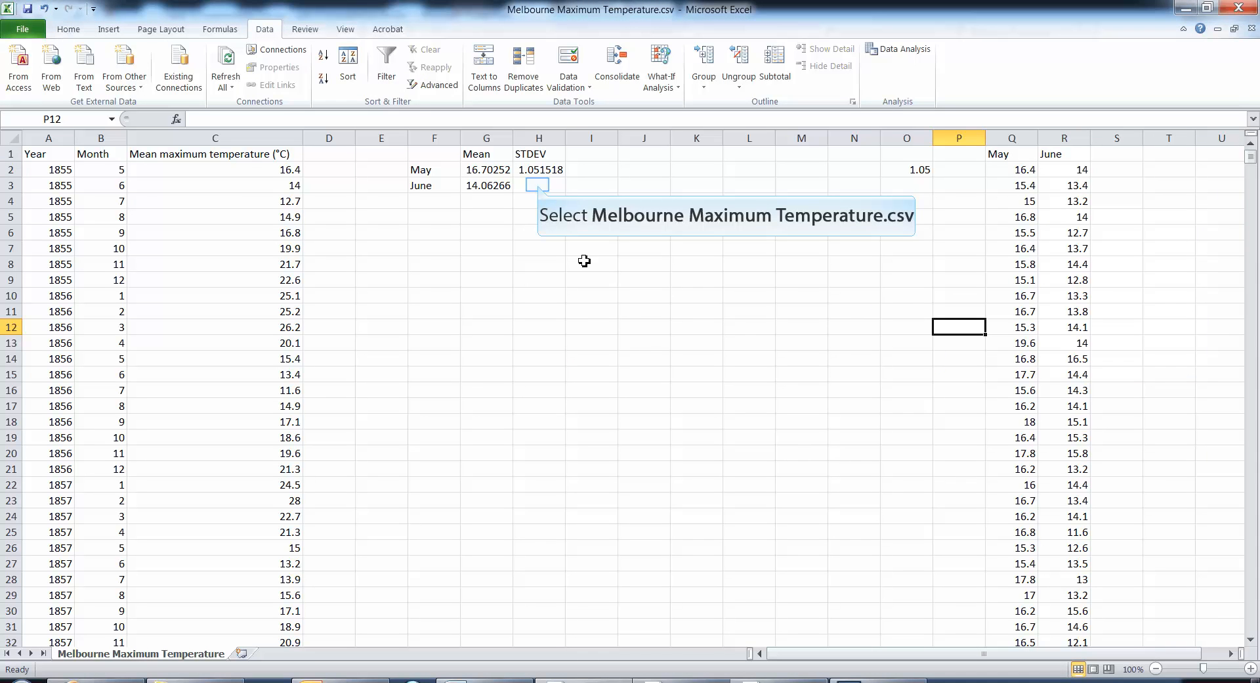
- Enter a STDEV formula over R2:R159 in H3 for June's standard deviation
{"action": "left_click", "coordinate": [538, 186]}
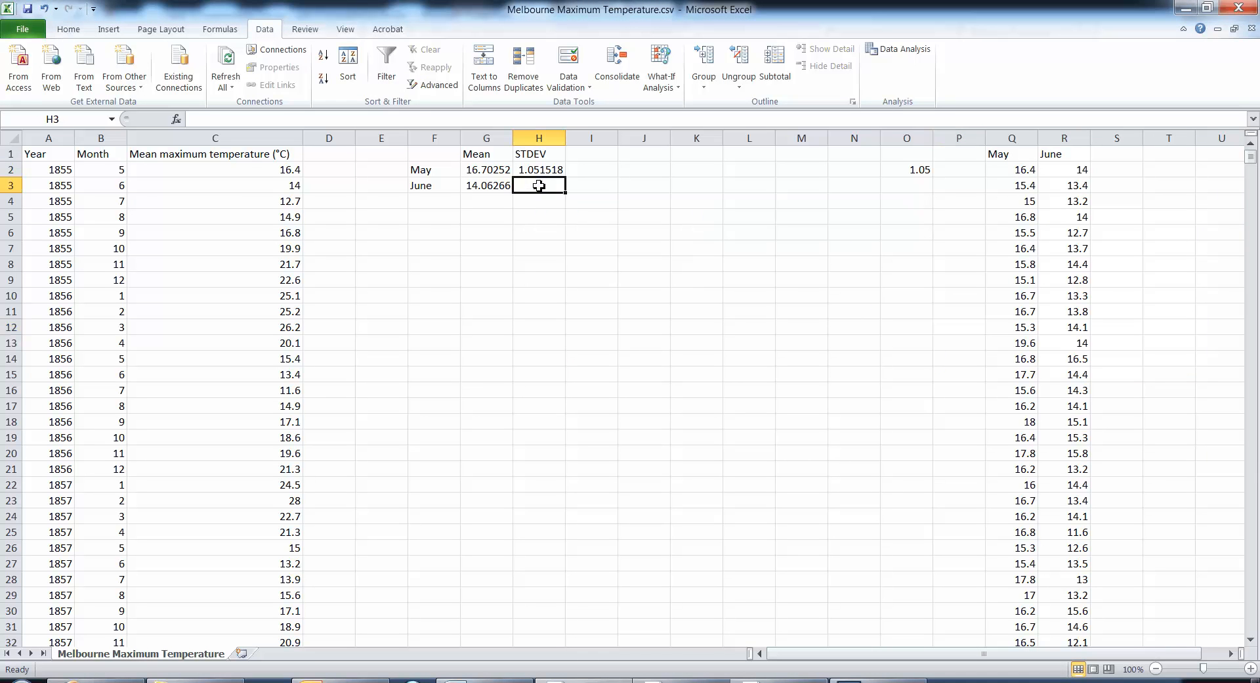
{"action": "type", "text": "=stdev("}
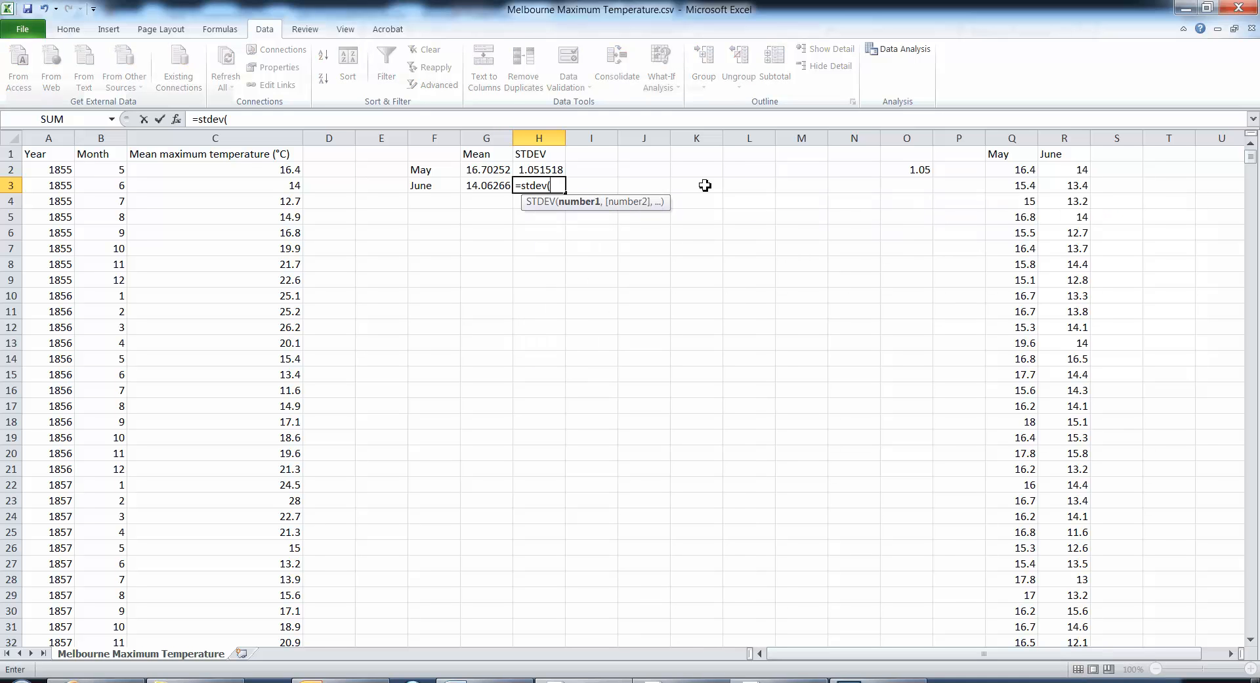
{"action": "left_click_drag", "start_coordinate": [1081, 171], "coordinate": [1085, 594]}
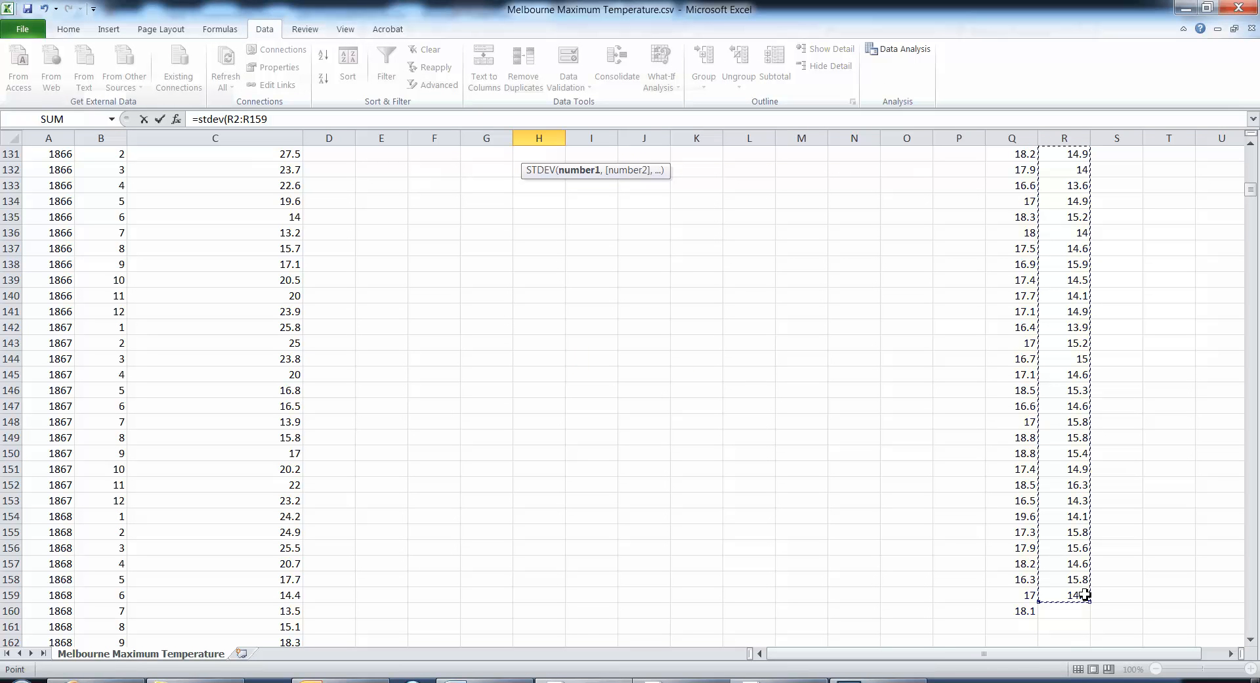
{"action": "key", "text": "Return"}
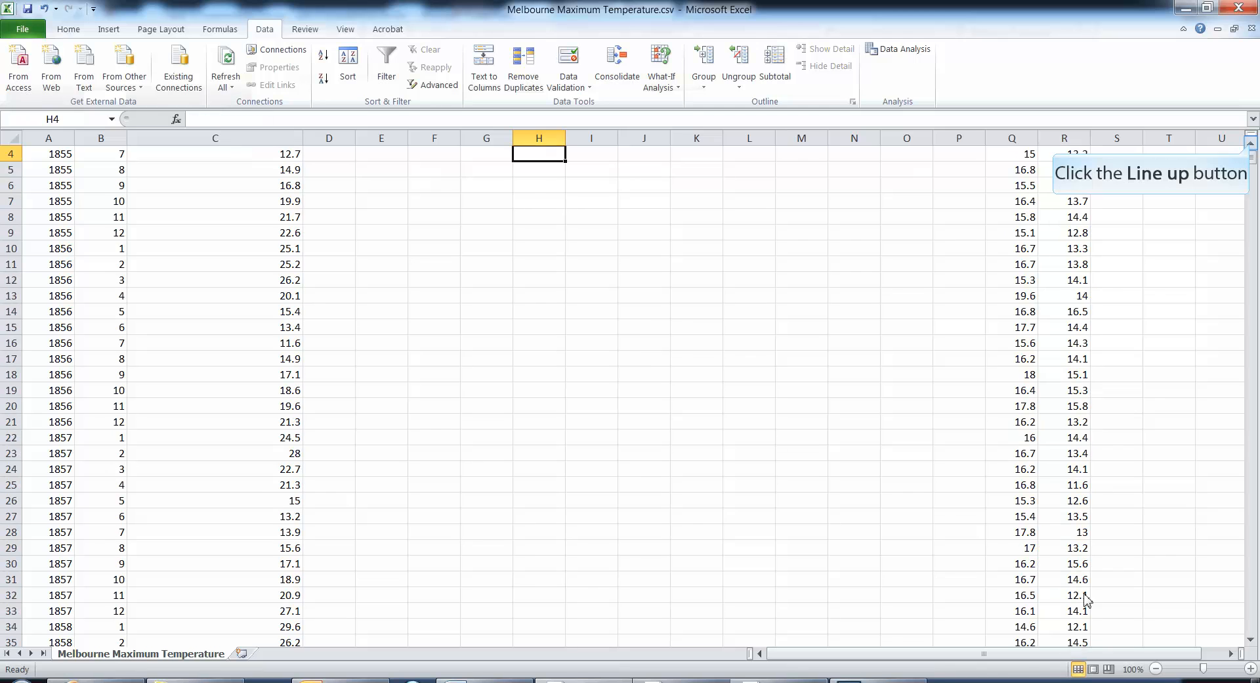
{"action": "left_click", "coordinate": [1251, 143]}
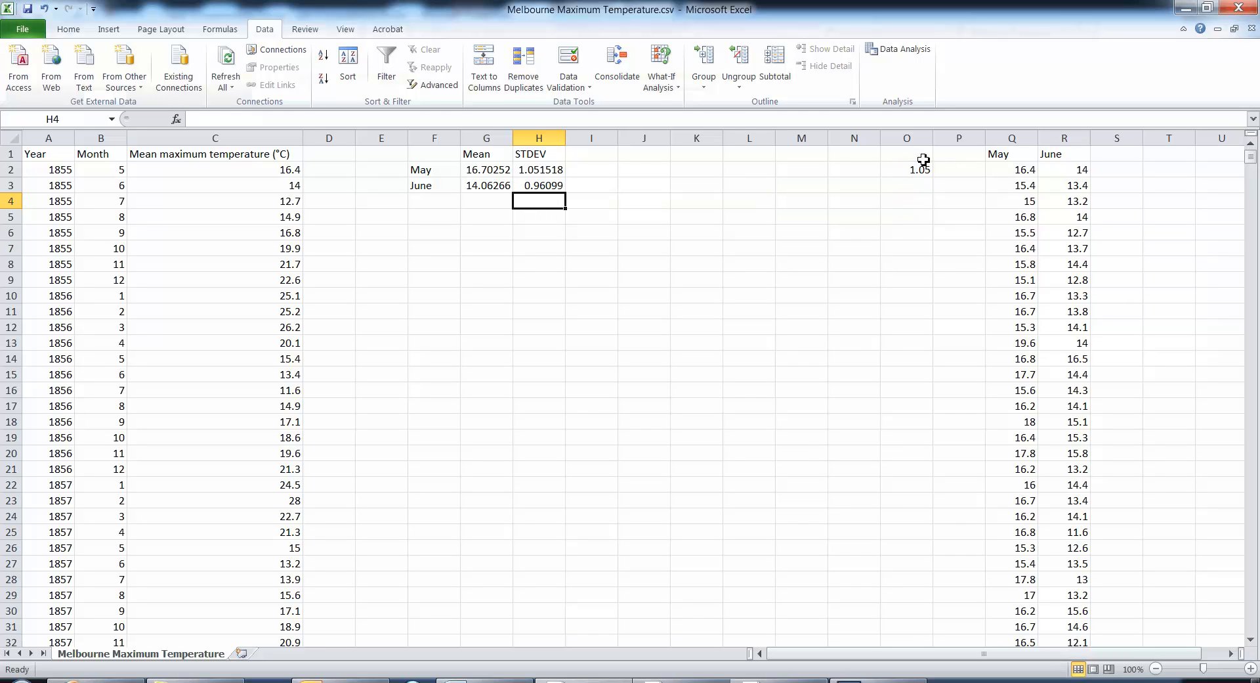
- Clear the leftover value from cell O2
{"action": "left_click", "coordinate": [906, 170]}
{"action": "key", "text": "Delete"}
{"action": "left_click", "coordinate": [883, 236]}
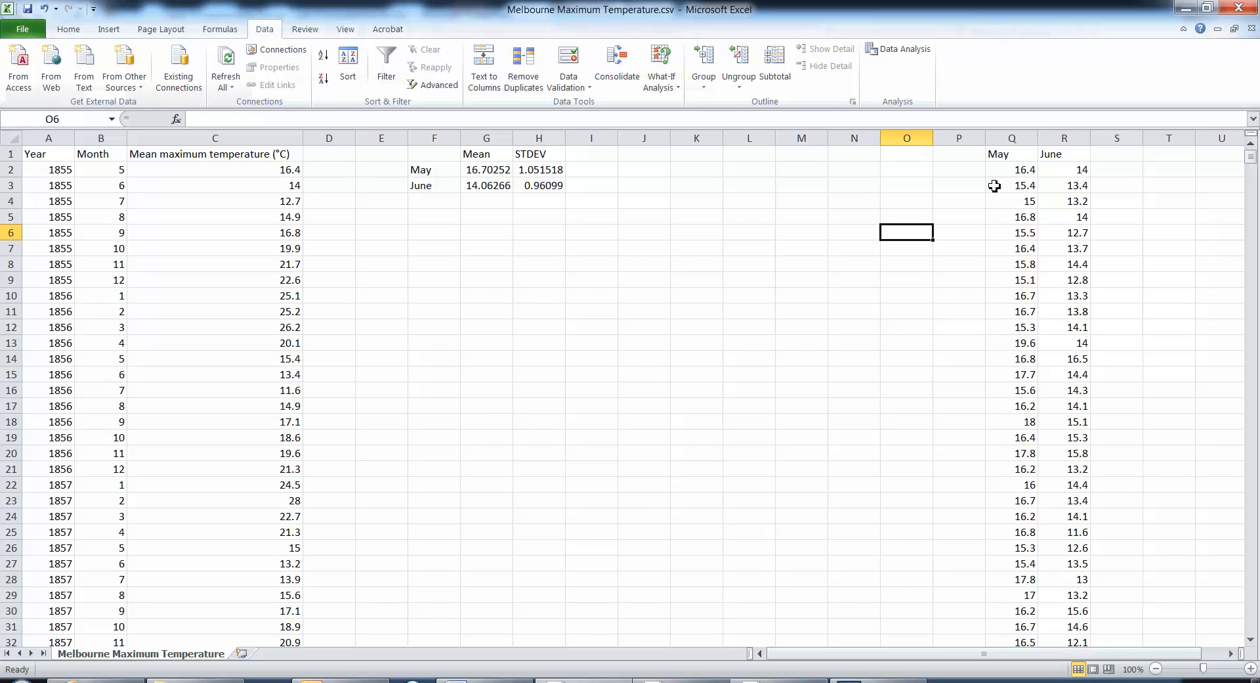
{"action": "left_click", "coordinate": [1024, 161]}
{"action": "left_click", "coordinate": [1051, 160]}
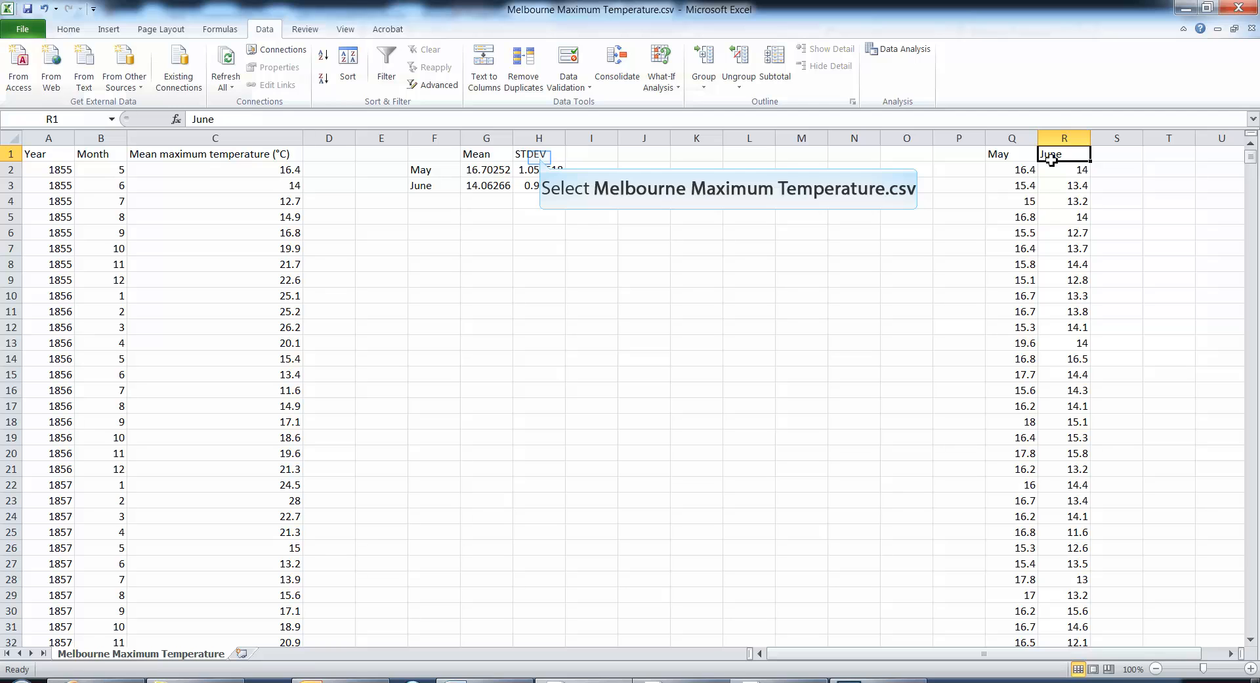
{"action": "left_click", "coordinate": [541, 159]}
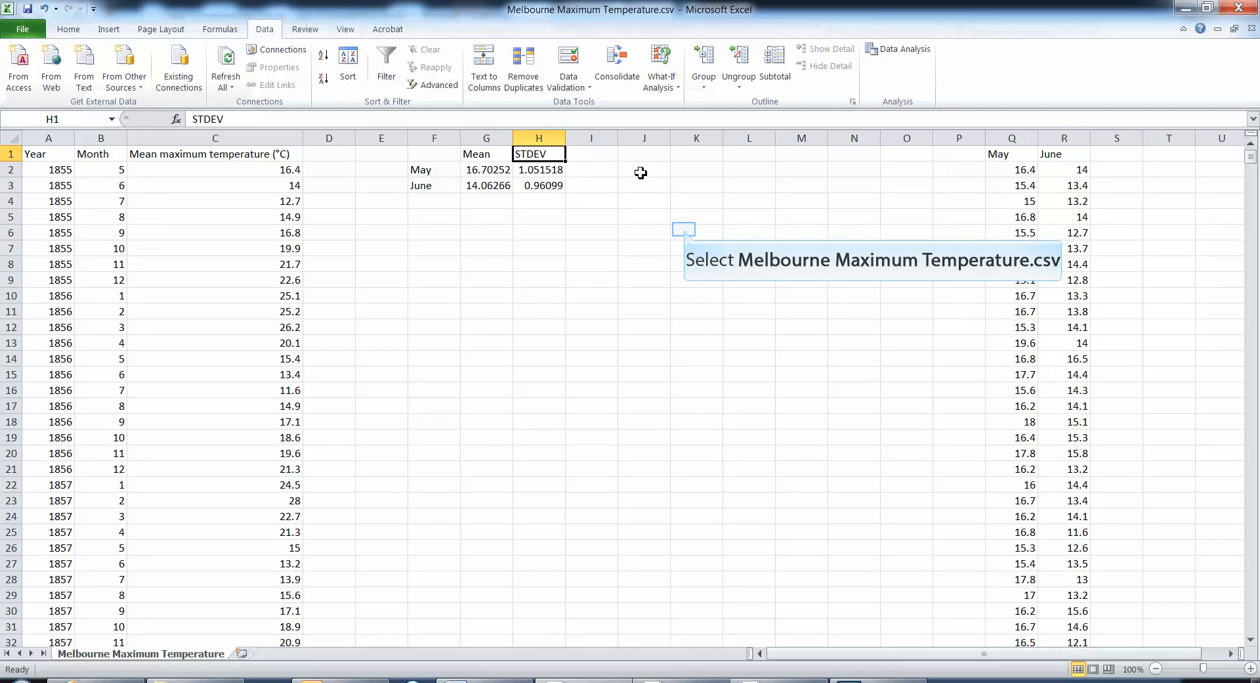
{"action": "left_click", "coordinate": [686, 231]}
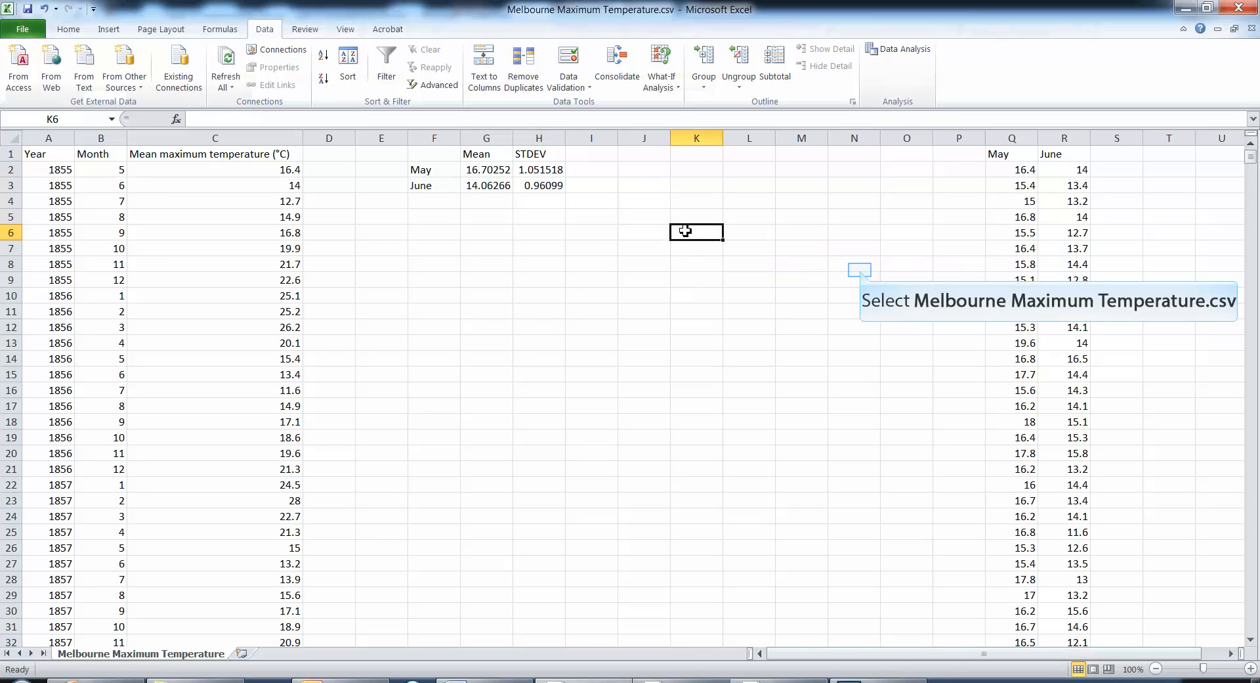
{"action": "left_click", "coordinate": [861, 270]}
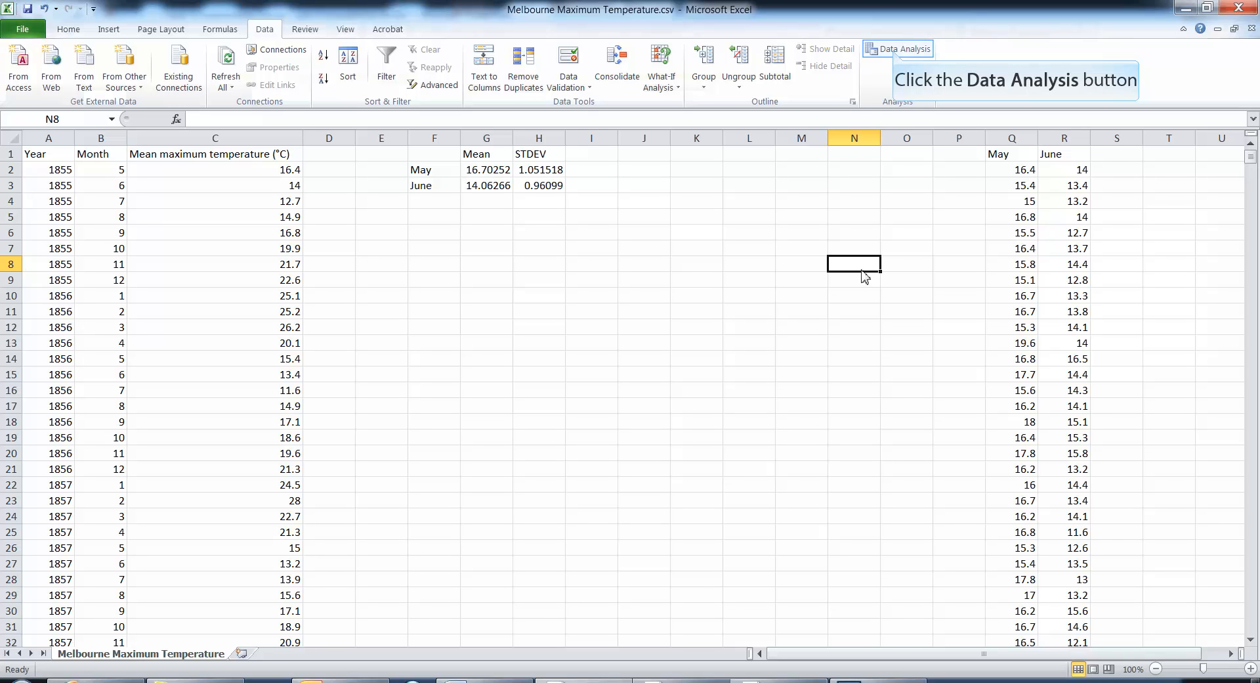
- Set up the Histogram analysis tool with May temperatures Q2:Q160 as input and output to a new worksheet
{"action": "left_click", "coordinate": [896, 52]}
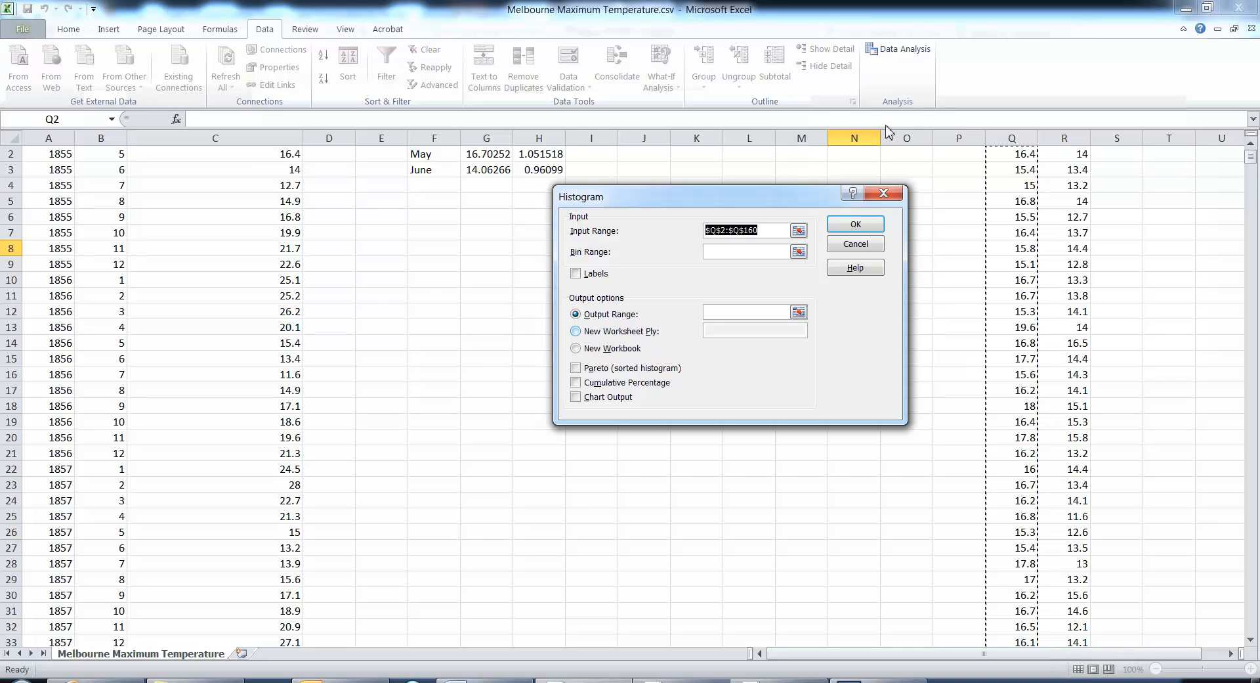
{"action": "left_click", "coordinate": [576, 331]}
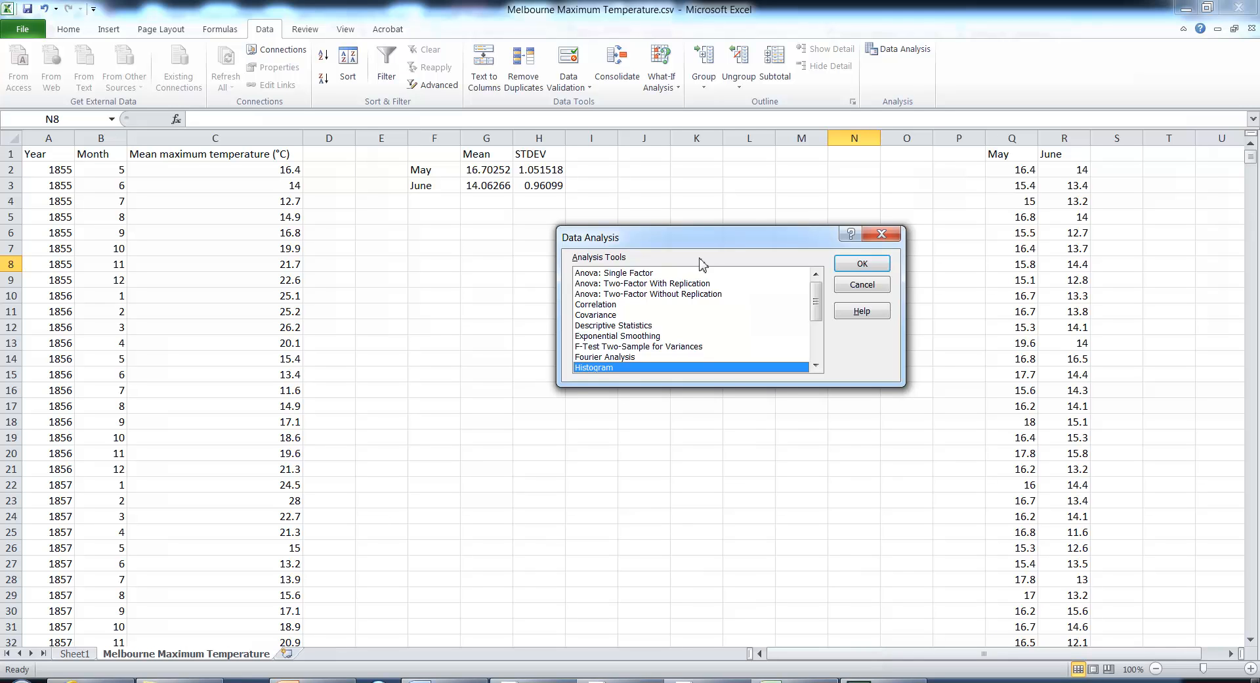
{"action": "key", "text": "Return"}
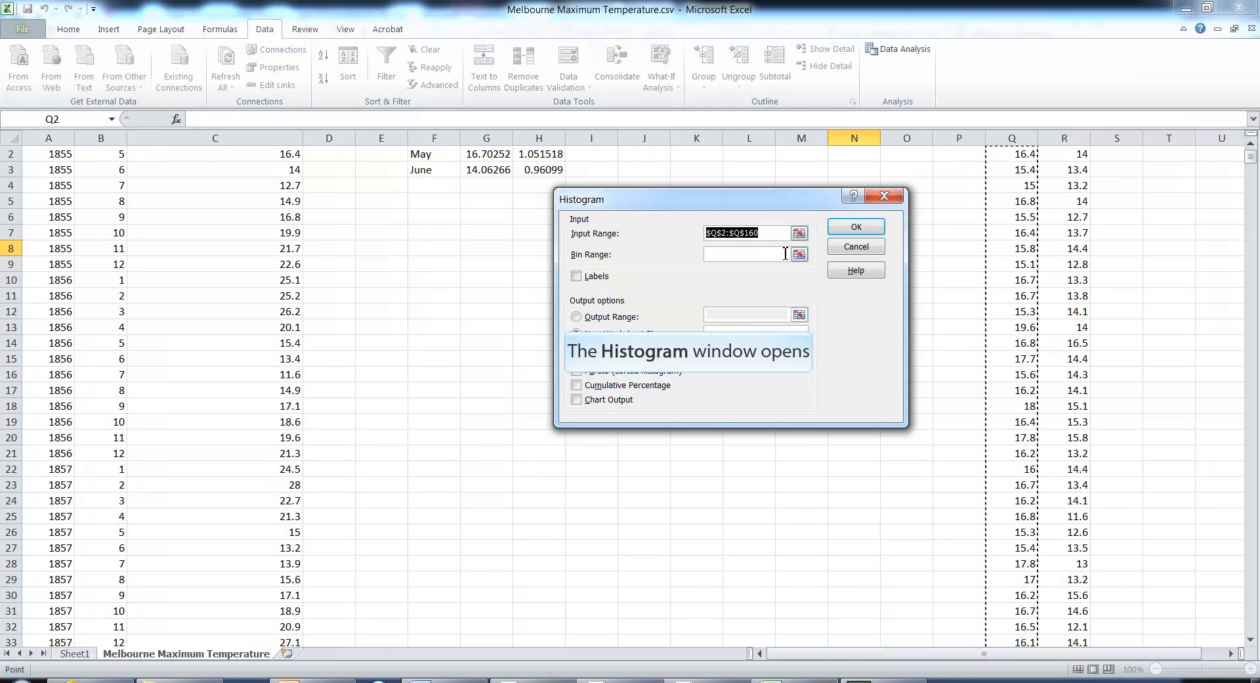
{"action": "left_click", "coordinate": [787, 255]}
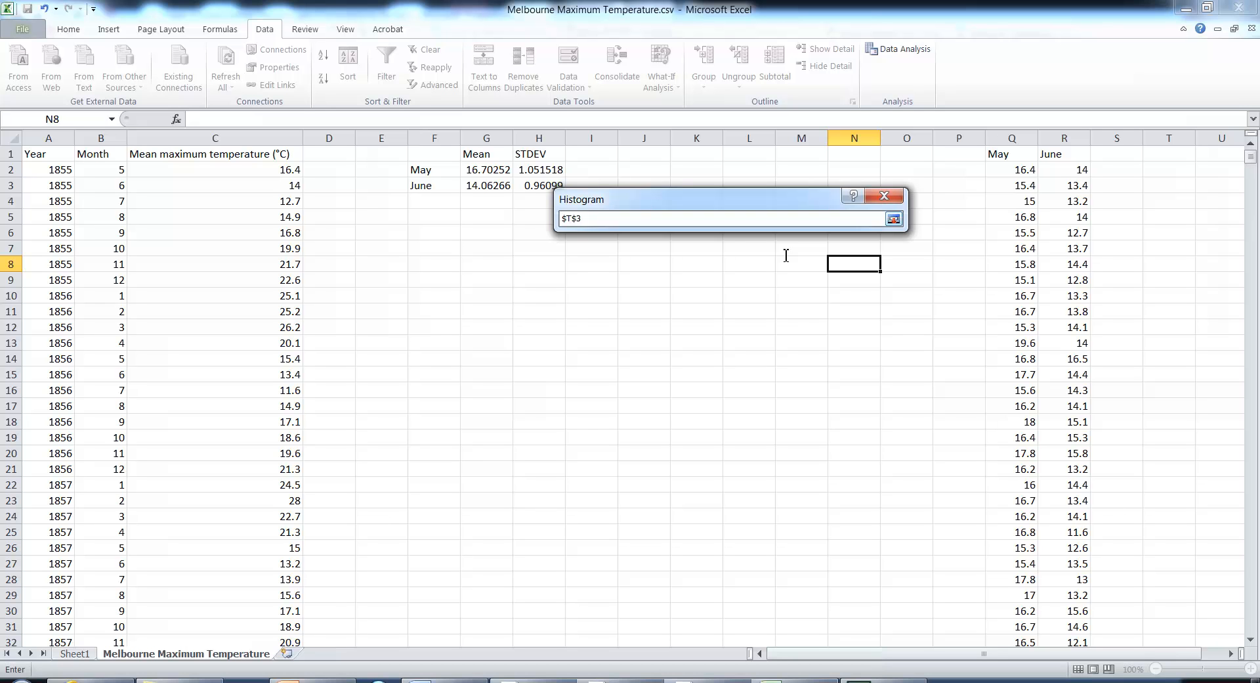
{"action": "left_click", "coordinate": [843, 217]}
{"action": "key", "text": "BackSpace"}
{"action": "key", "text": "BackSpace"}
{"action": "key", "text": "BackSpace"}
{"action": "key", "text": "BackSpace"}
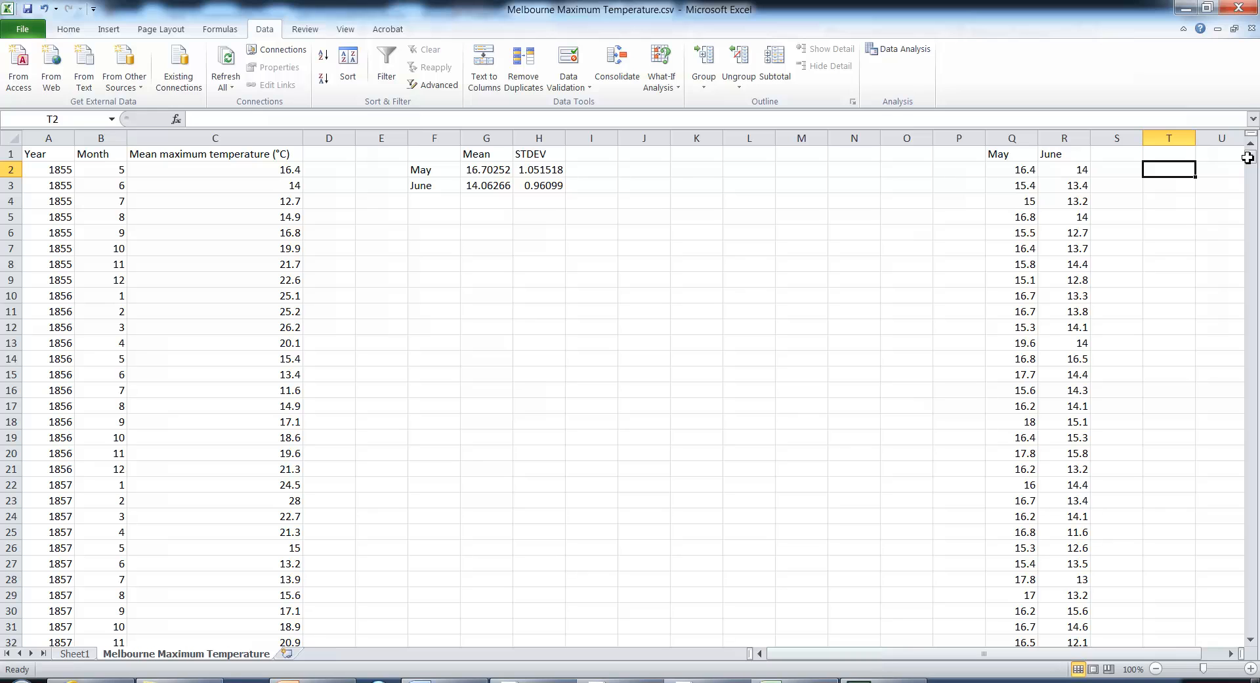
- Calculate the minimum and maximum of the June temperatures in column R with MIN in T2 and MAX in T3
{"action": "type", "text": "=min"}
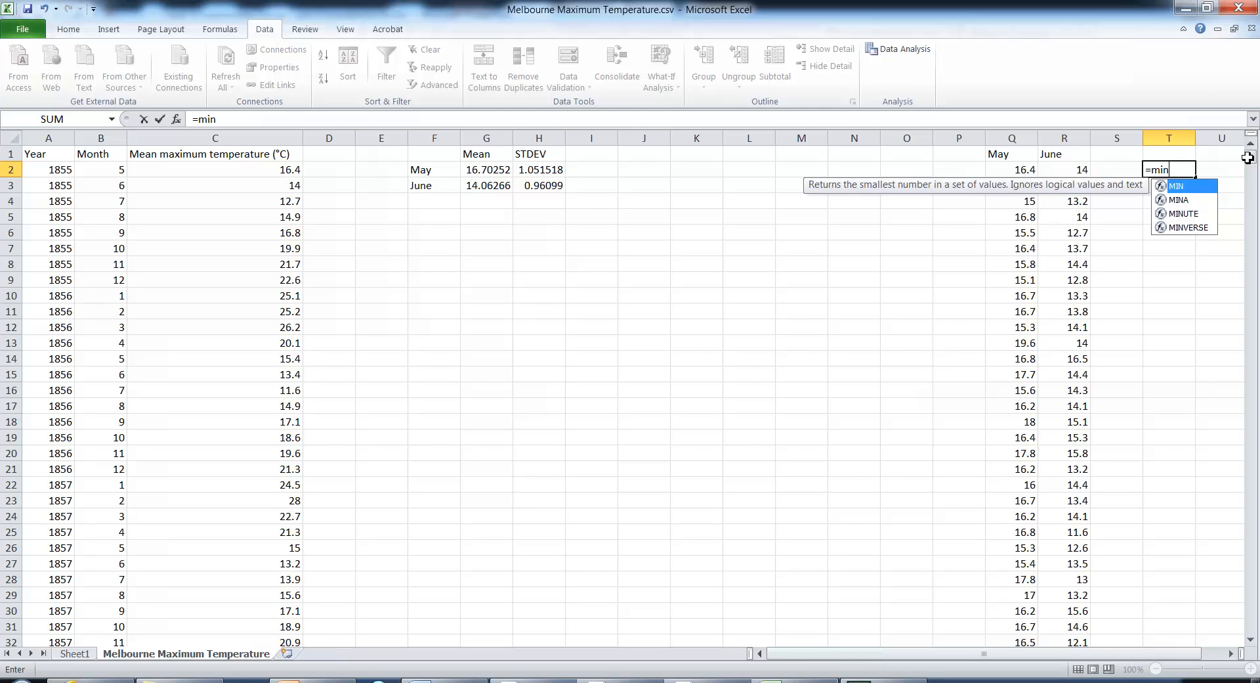
{"action": "type", "text": "("}
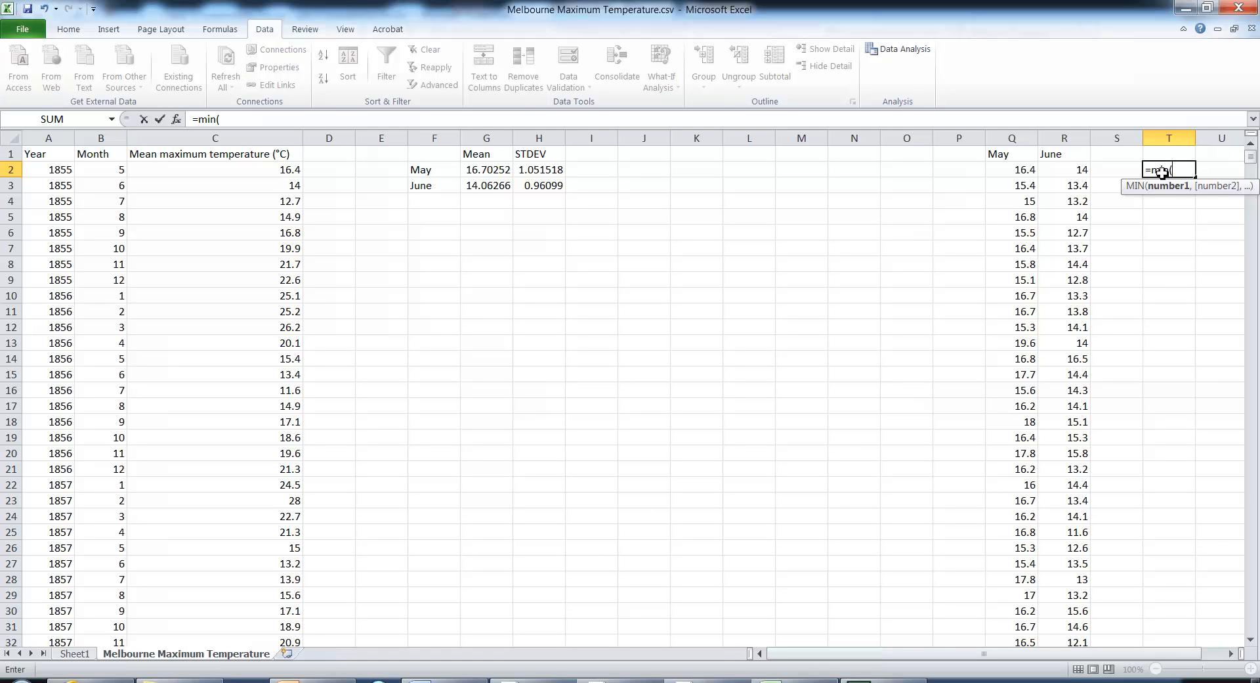
{"action": "key", "text": "Return"}
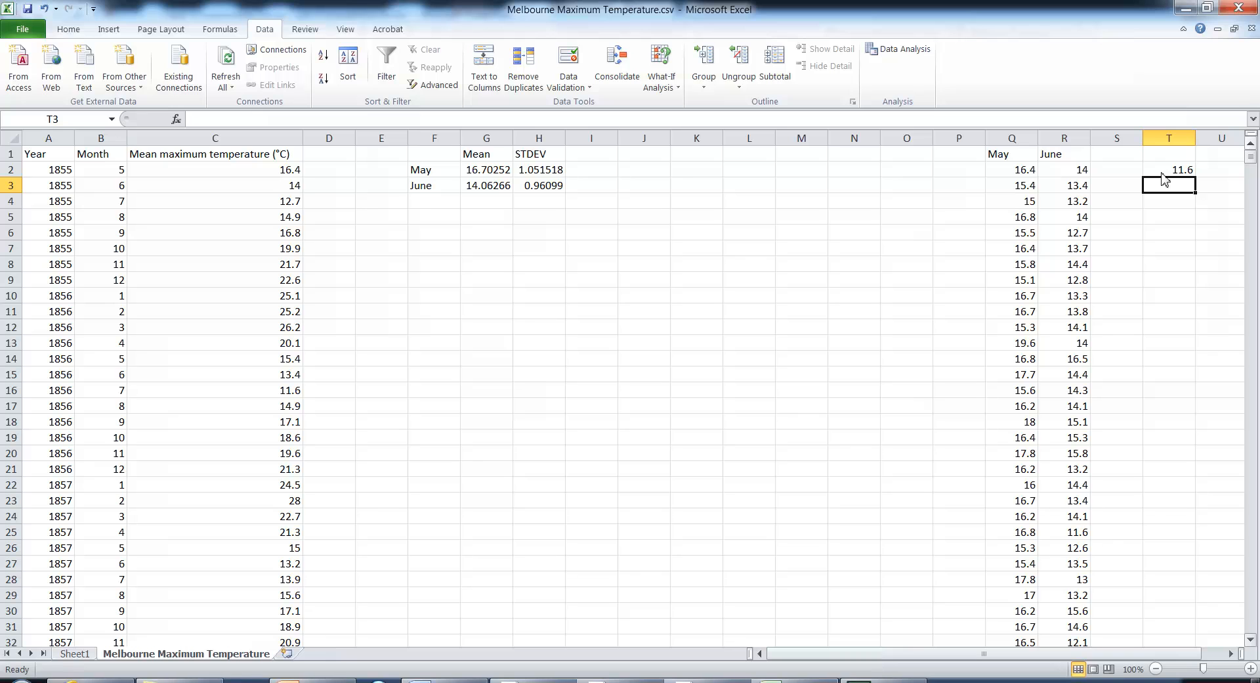
{"action": "type", "text": "=max("}
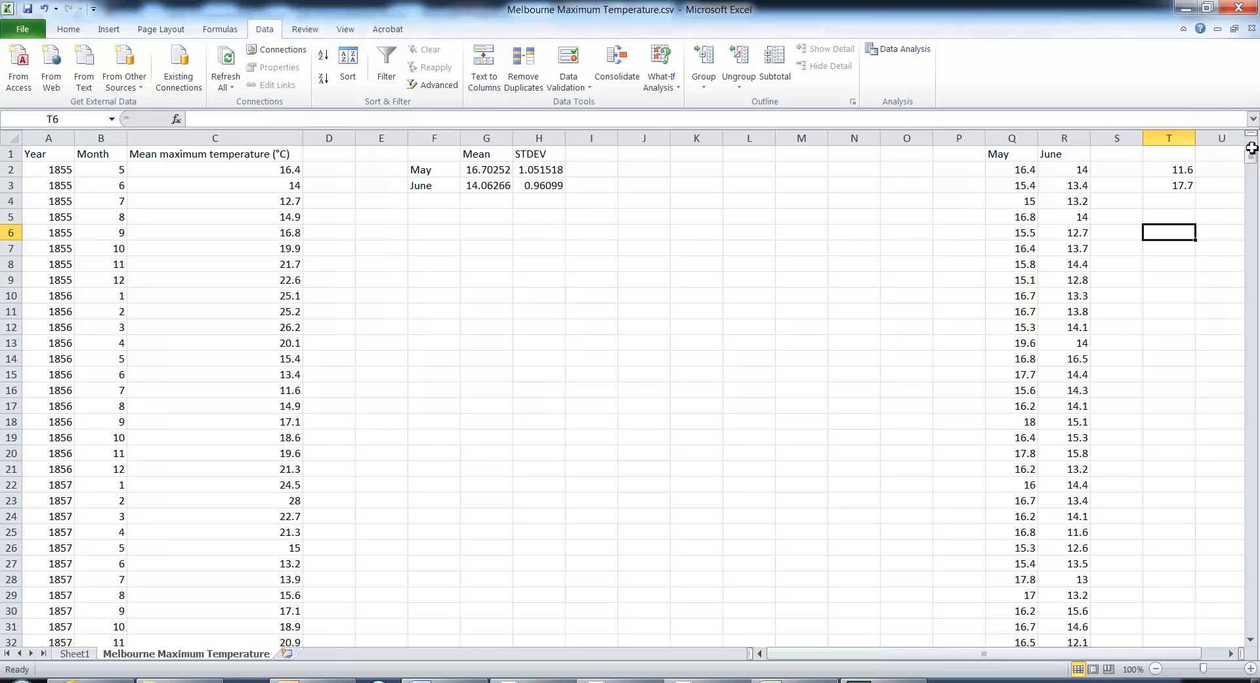
- Enter histogram bin values from 11 to 18 in steps of 0.5 in cells T6 to T20
{"action": "type", "text": "11"}
{"action": "key", "text": "Return"}
{"action": "type", "text": "11.5"}
{"action": "key", "text": "Return"}
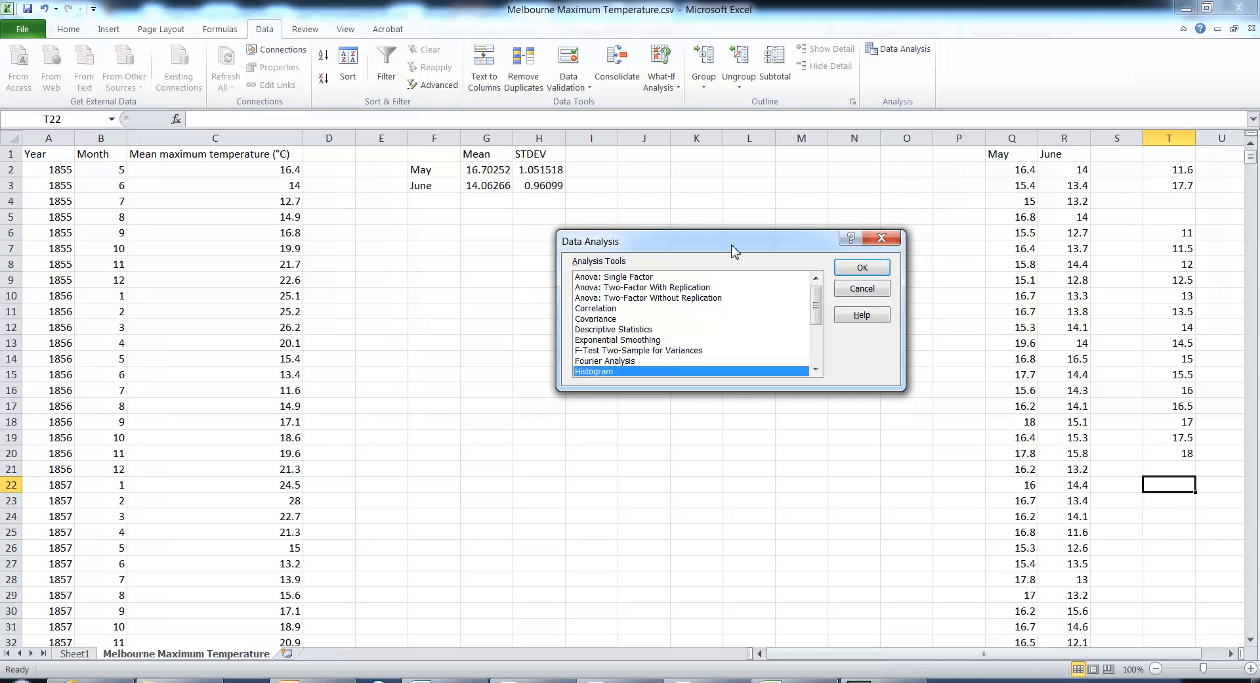
- Open the Histogram analysis tool
{"action": "left_click", "coordinate": [862, 267]}
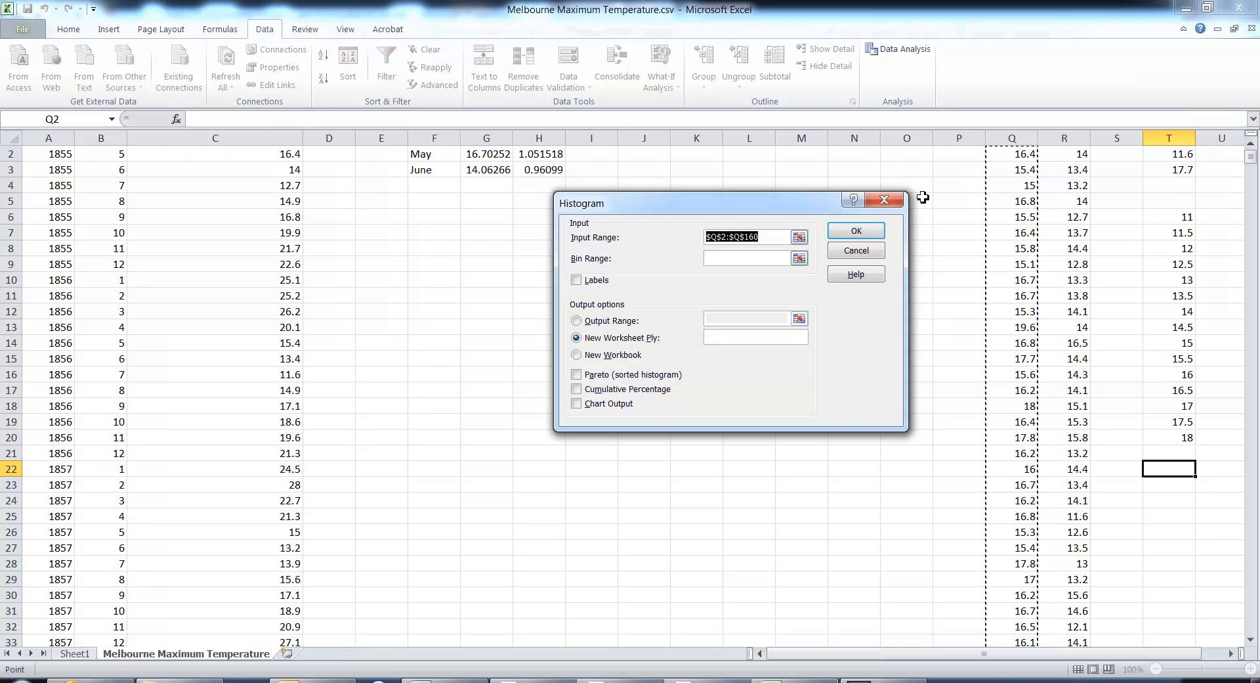